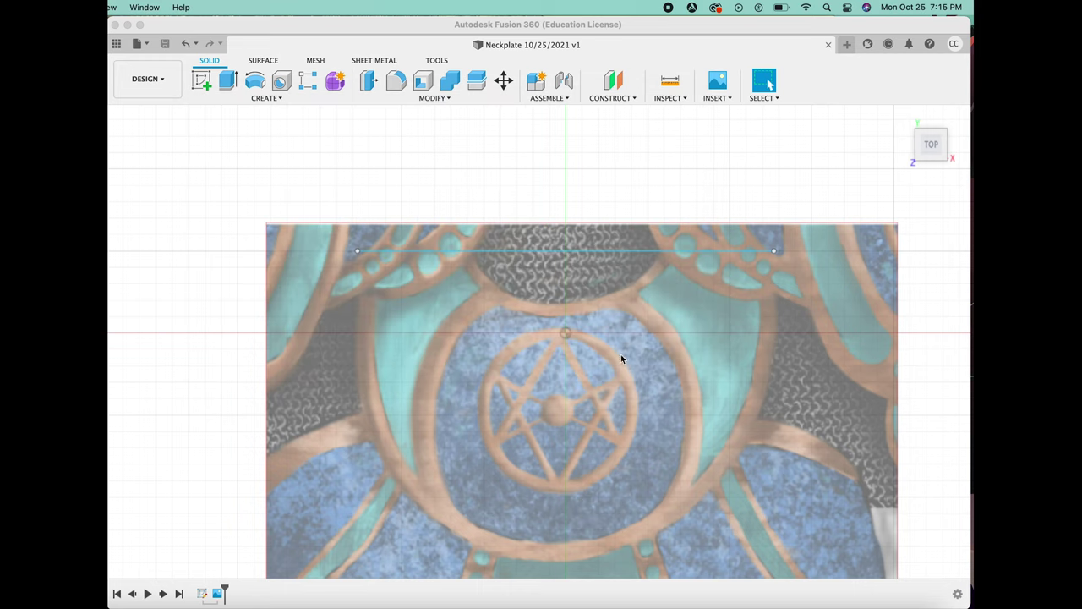
Create a new sketch on the XY plane, the same plane as the armour reference canvas.
right_click(741, 303)
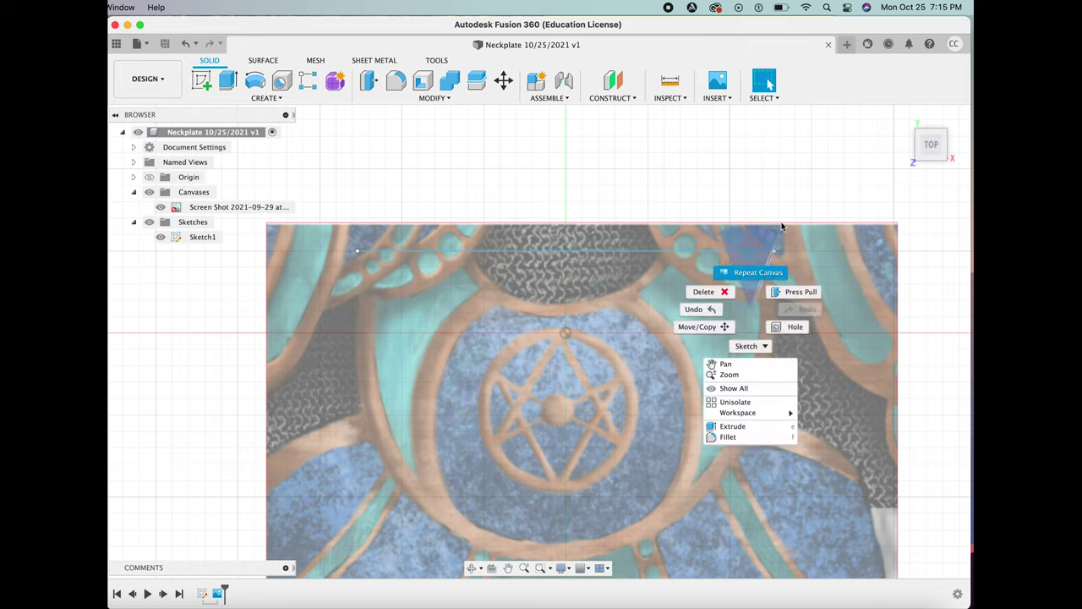
click(820, 158)
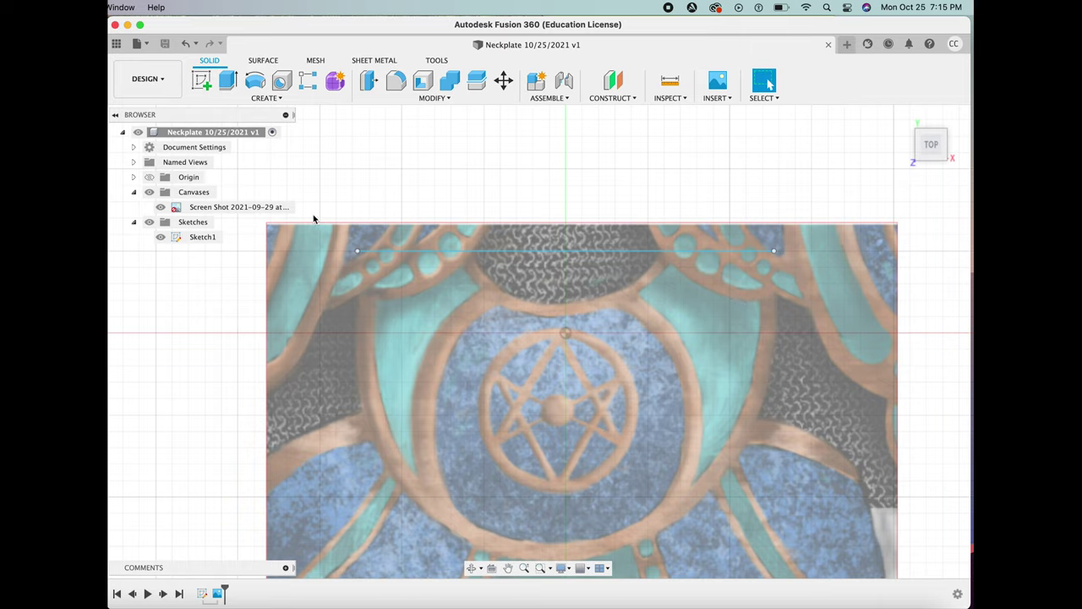
click(200, 81)
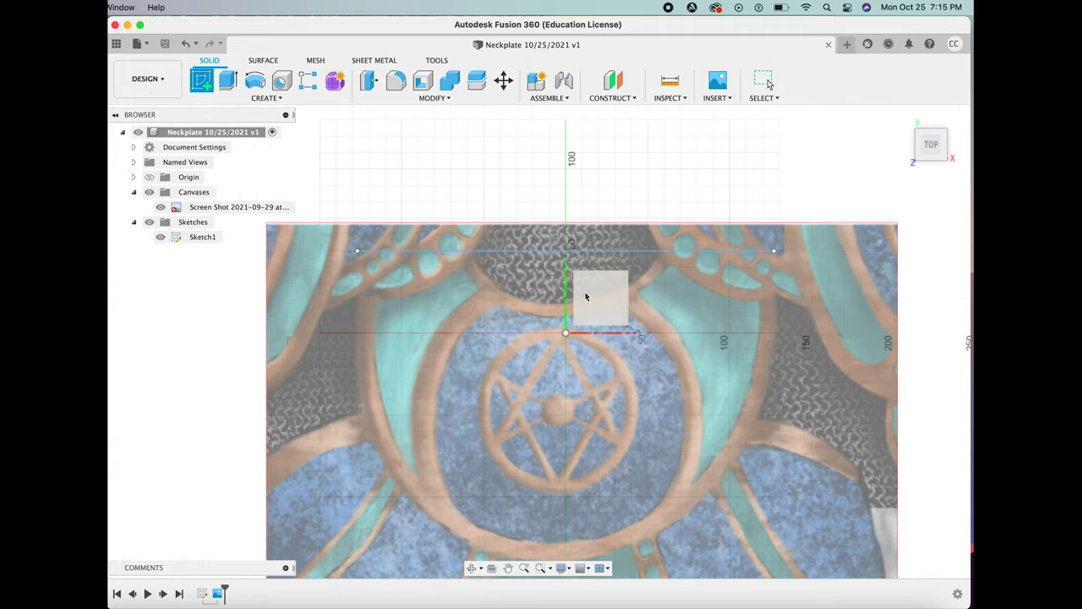
click(589, 296)
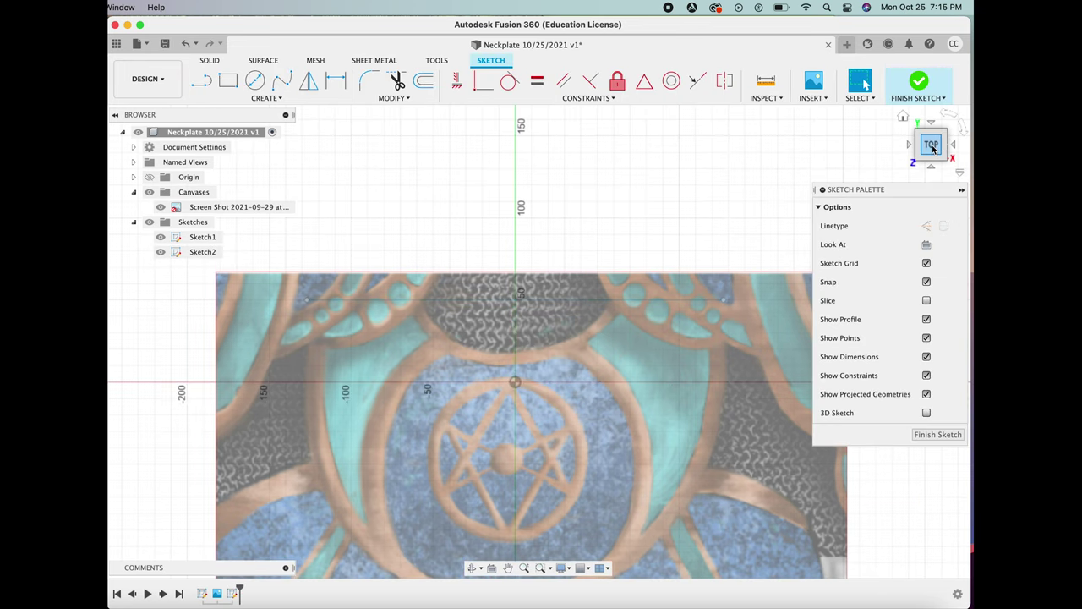
Draw two collinear horizontal lines of equal length outward from the vertical axis across the upper part of the canvas, over the existing reference line.
mouse_move(932, 146)
mouse_down()
mouse_move(931, 129)
mouse_move(933, 154)
mouse_up()
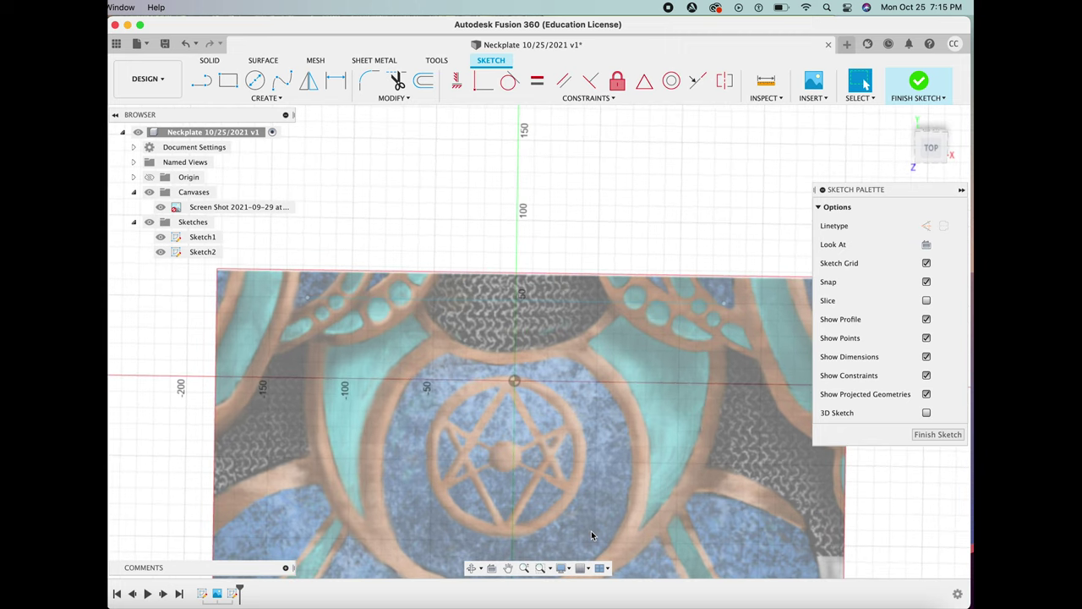
click(507, 569)
drag(682, 217, 670, 84)
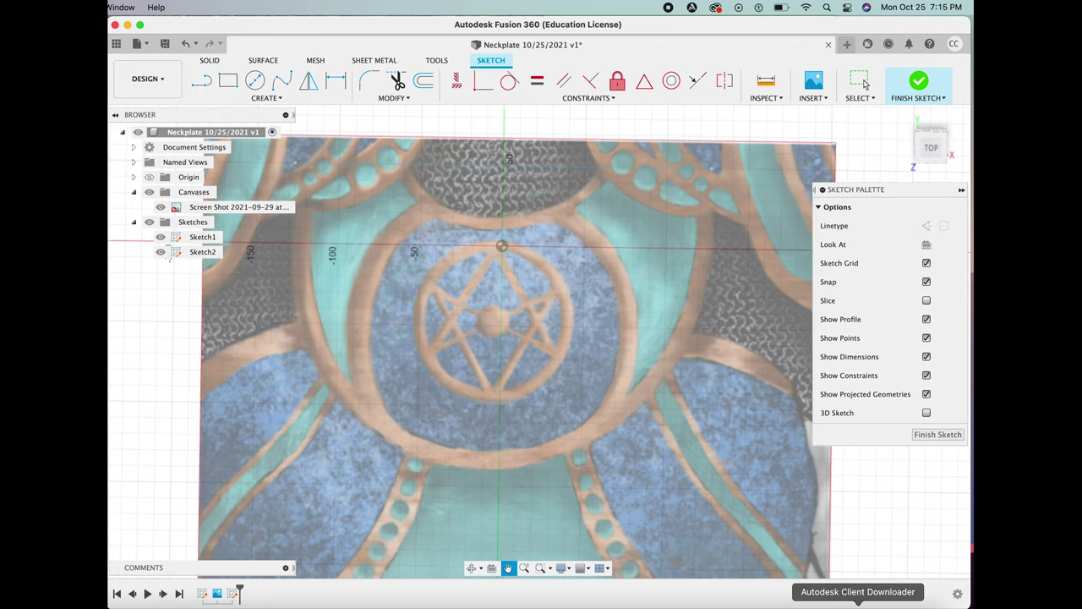
drag(876, 555, 884, 550)
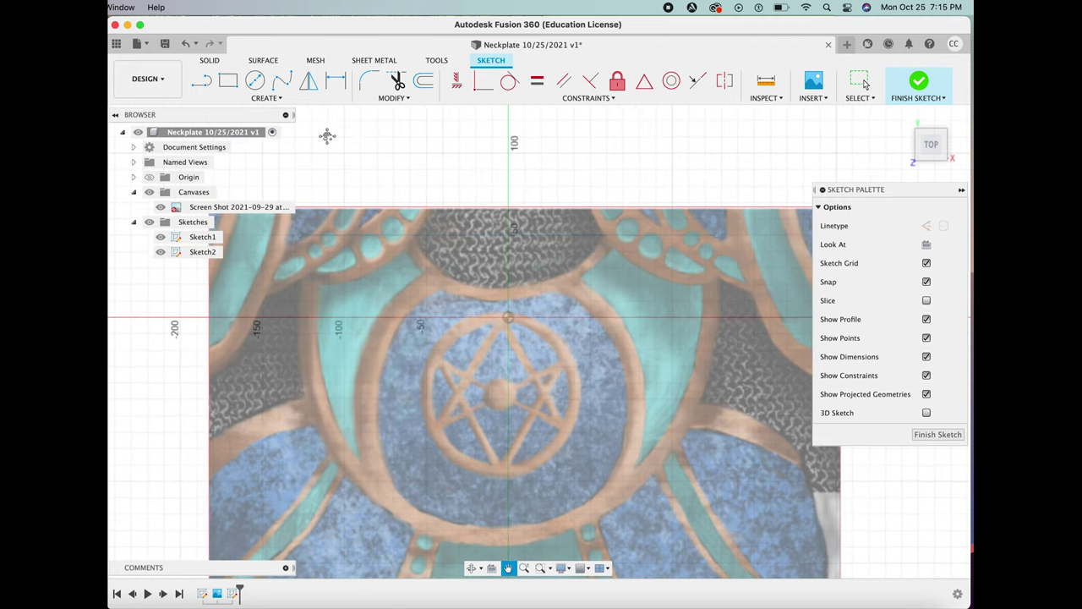
click(201, 80)
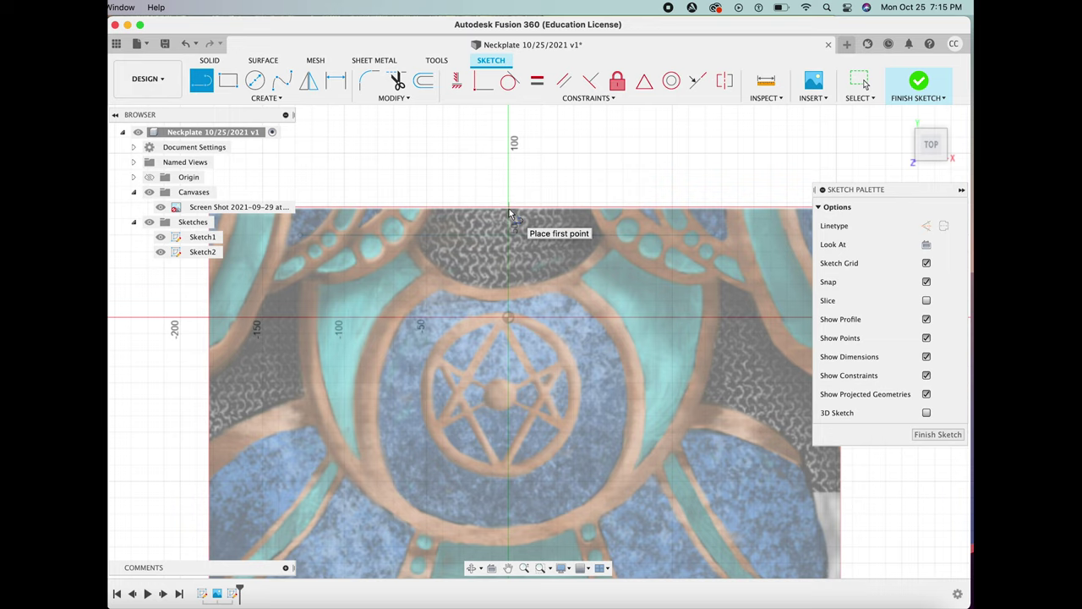
scroll(509, 213, down, 3)
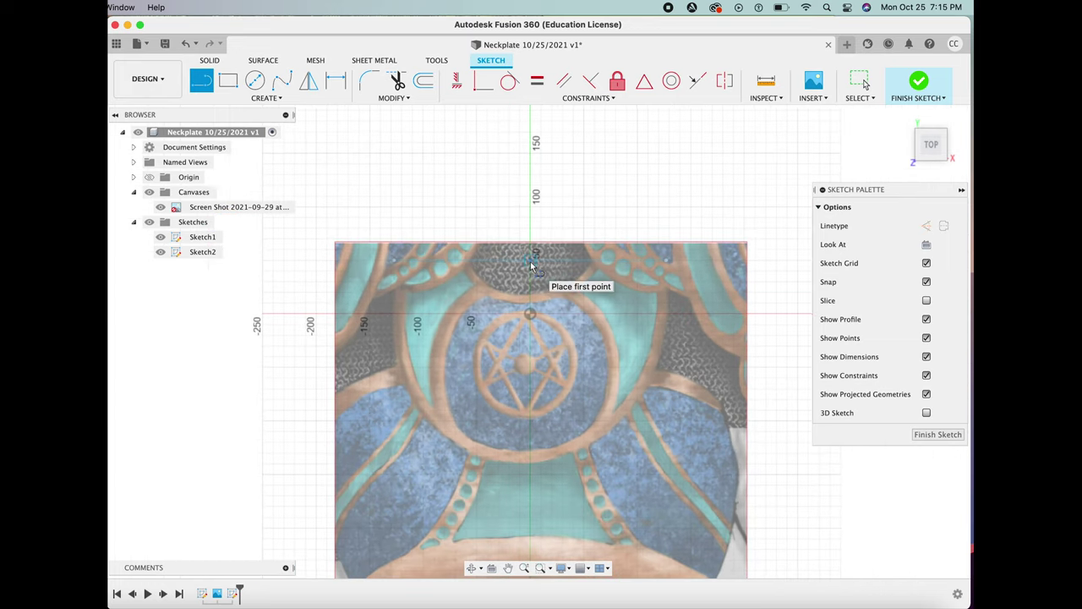
click(530, 265)
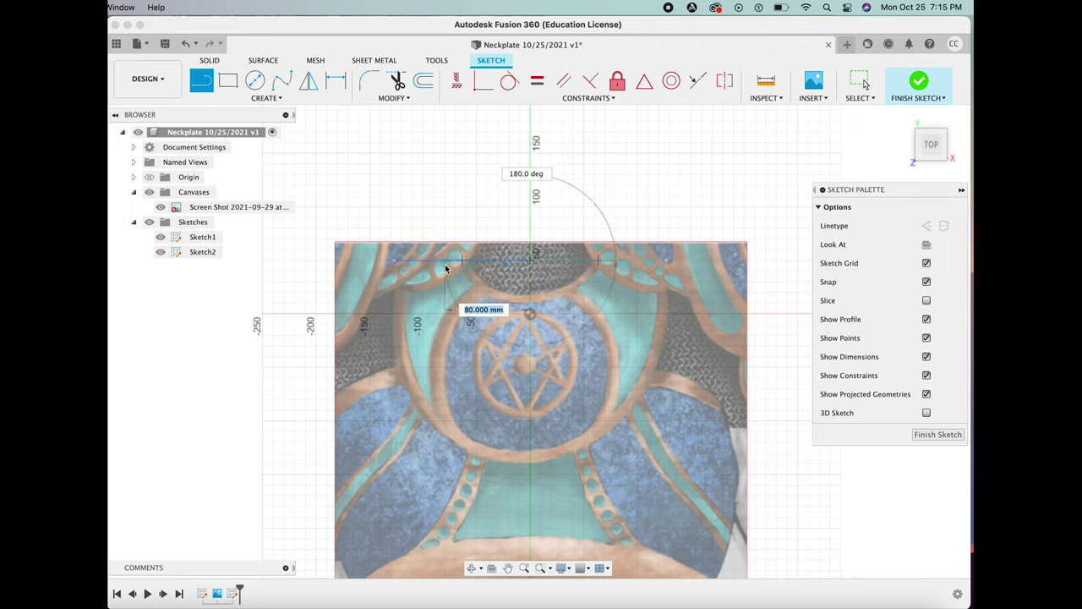
double_click(394, 260)
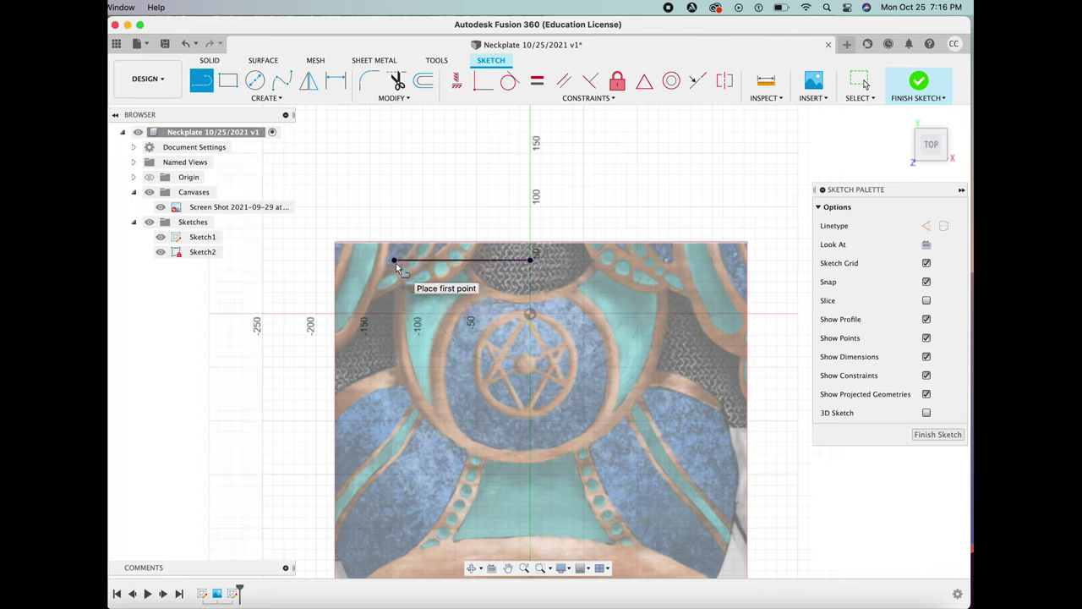
click(531, 259)
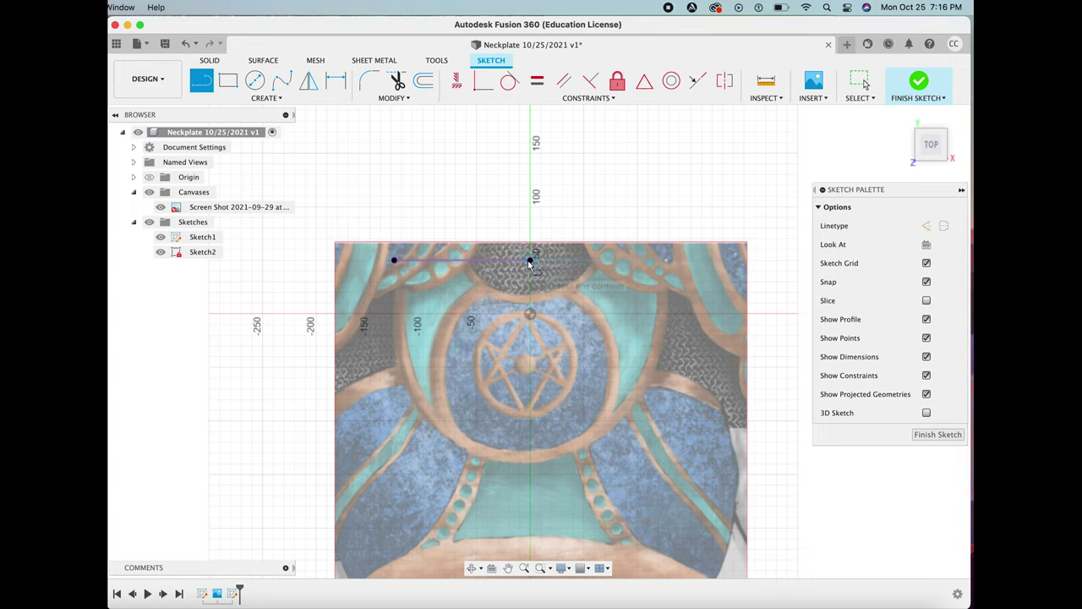
click(667, 261)
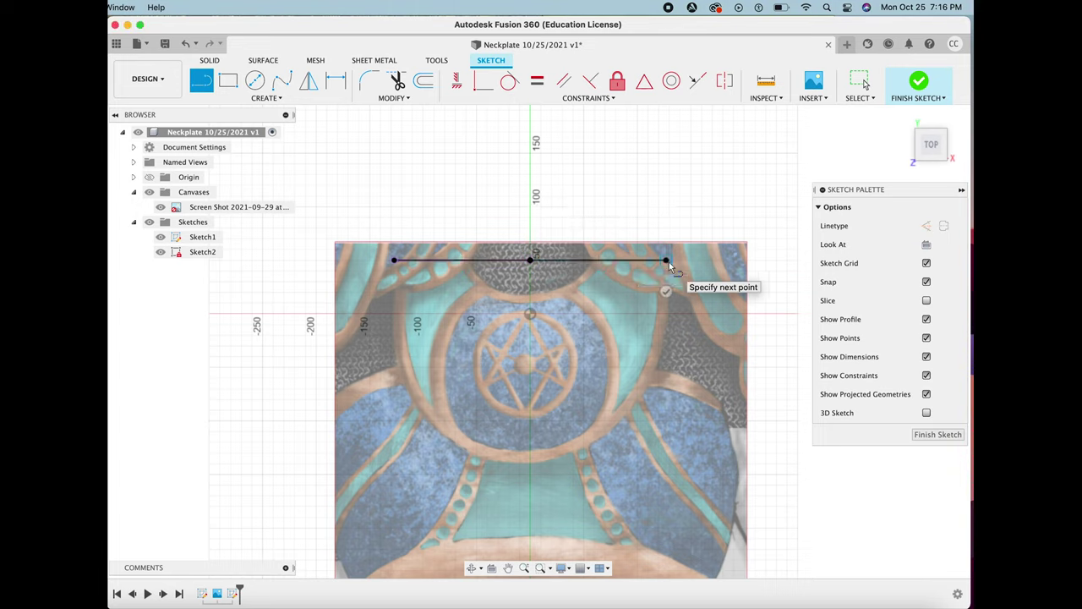
Draw a three-point arc between the outer ends of the horizontal lines, passing through the lowest point of the neckplate's copper border.
click(268, 98)
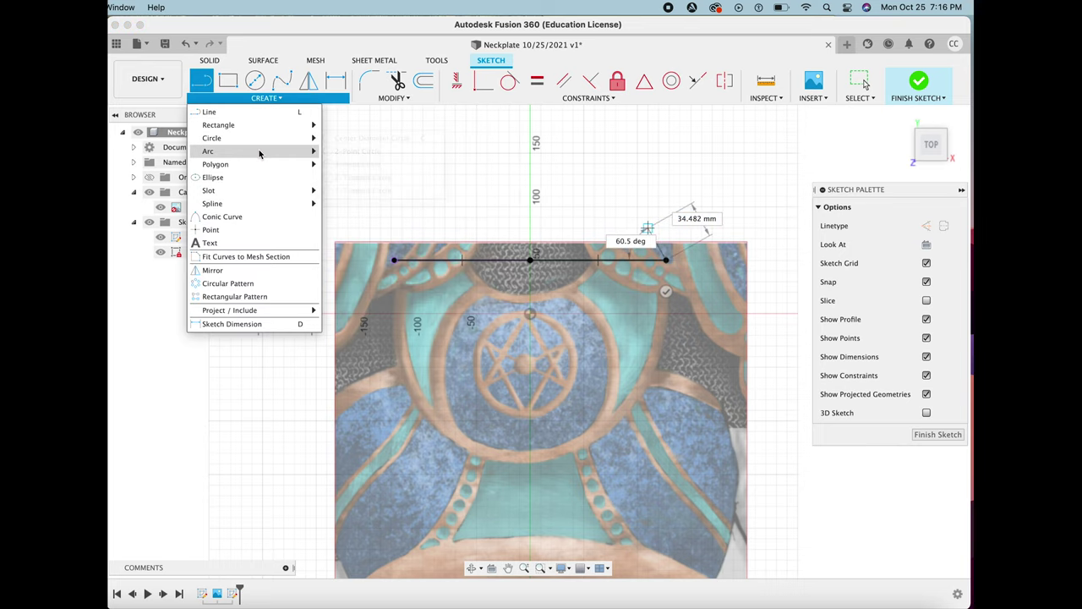
mouse_move(258, 152)
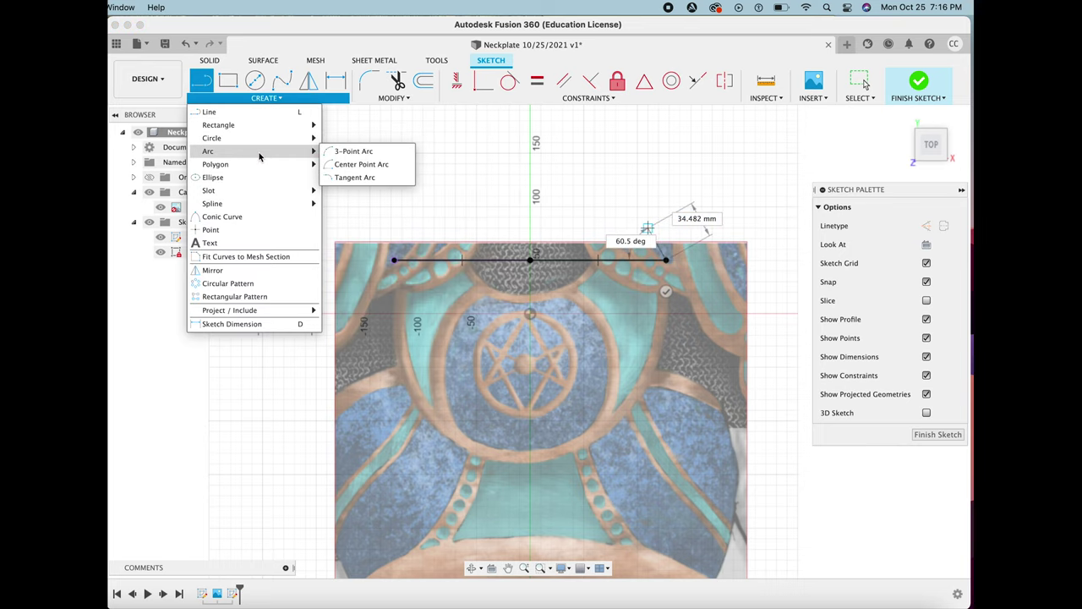
click(351, 151)
click(394, 261)
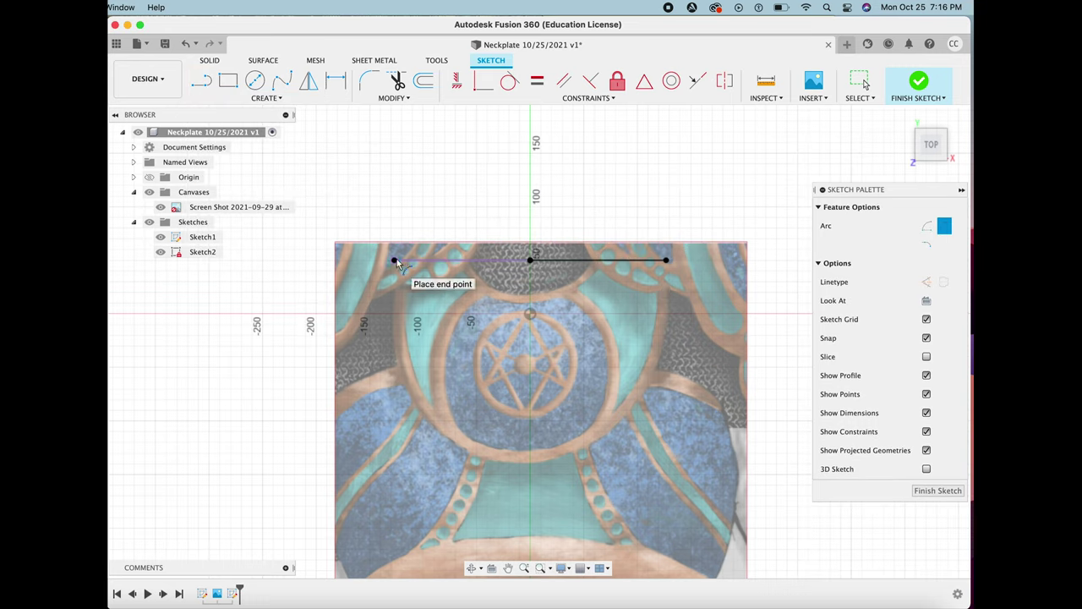
click(668, 260)
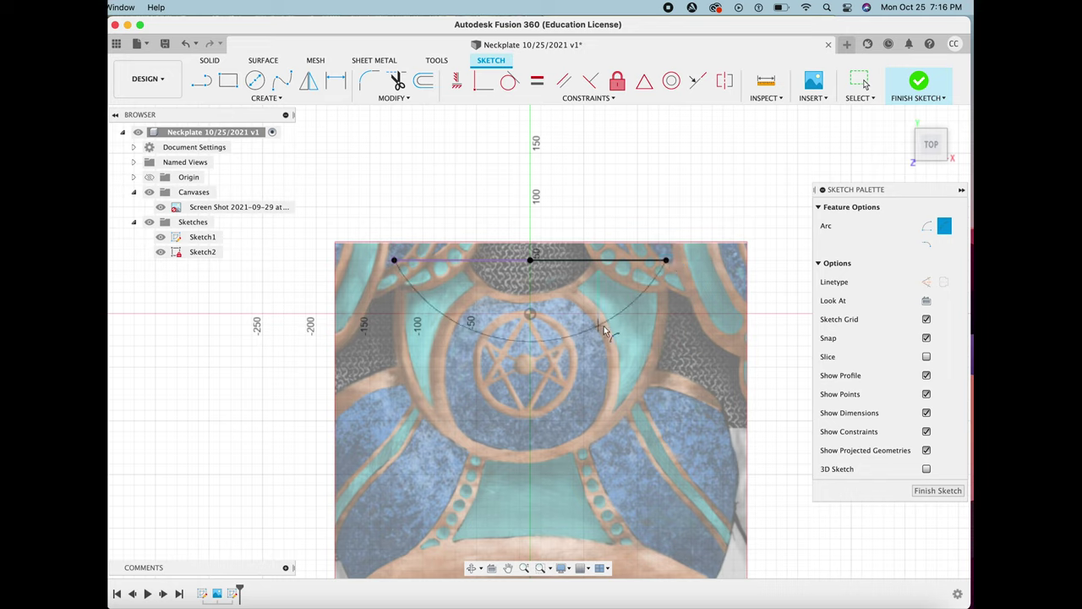
click(529, 461)
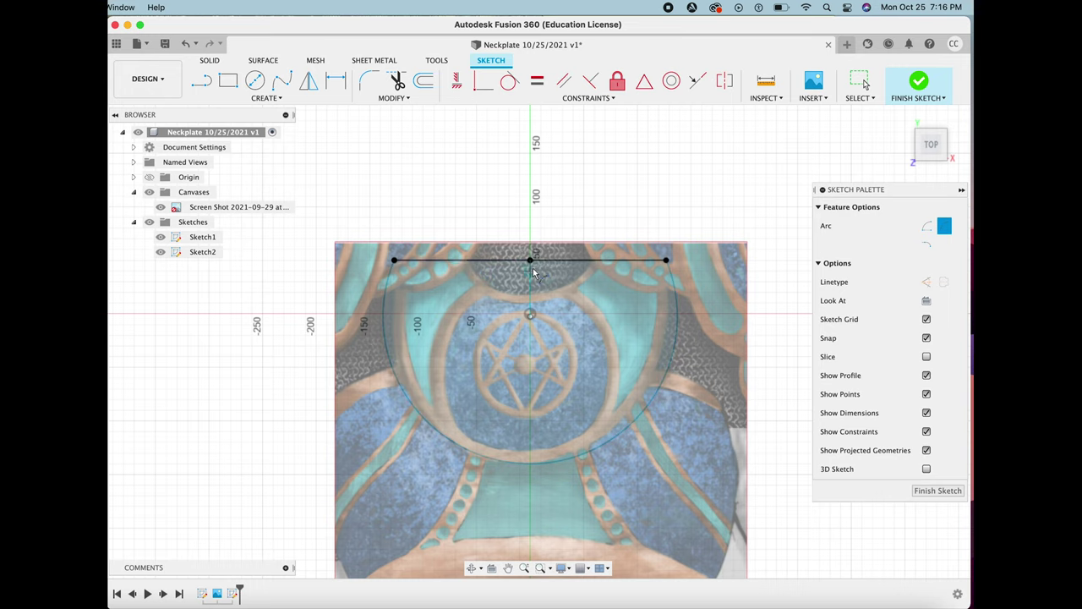
Draw a three-point arc with both ends on the horizontal line, following the lower edge of the chainmail neck opening.
scroll(533, 269, up, 3)
scroll(533, 266, up, 2)
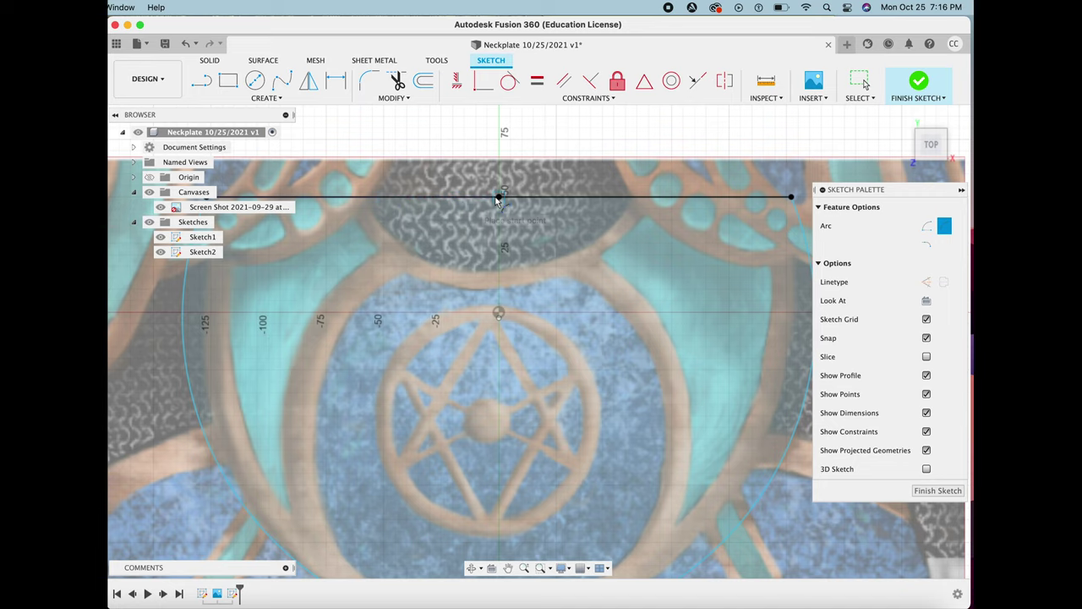
scroll(497, 200, up, 3)
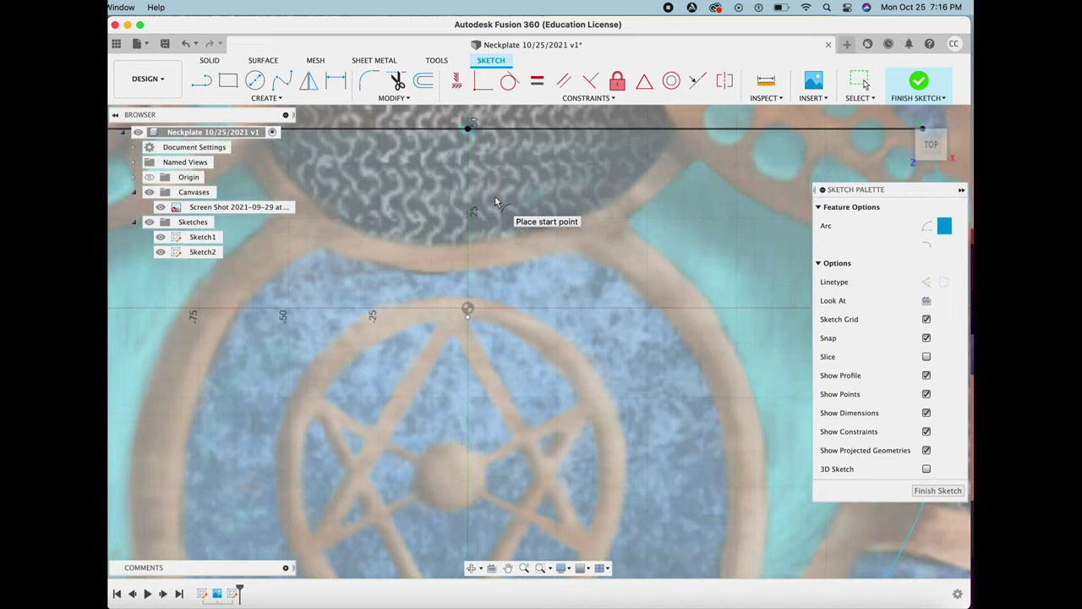
scroll(478, 263, down, 5)
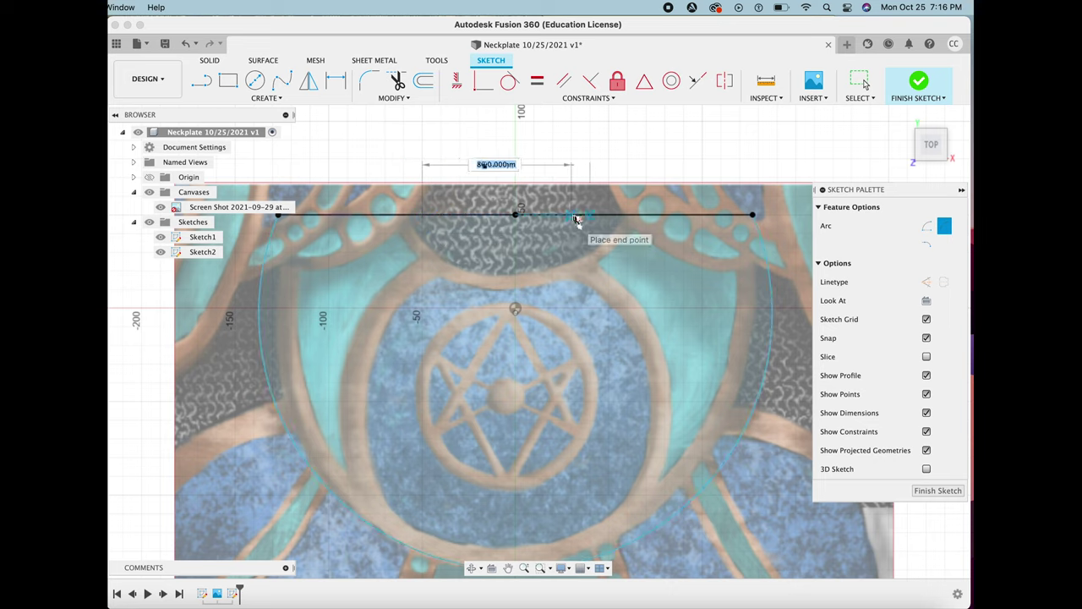
click(609, 218)
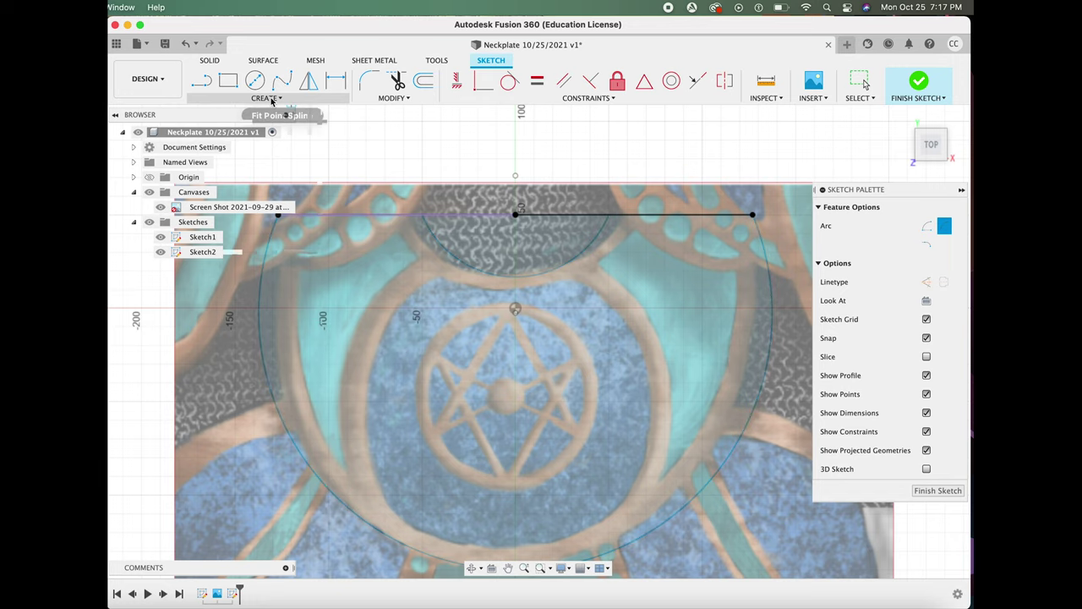
Draw a second, slightly wider three-point arc around the neck opening, ending on the horizontal line and following the lower edge of its copper trim.
click(267, 97)
click(211, 110)
click(267, 97)
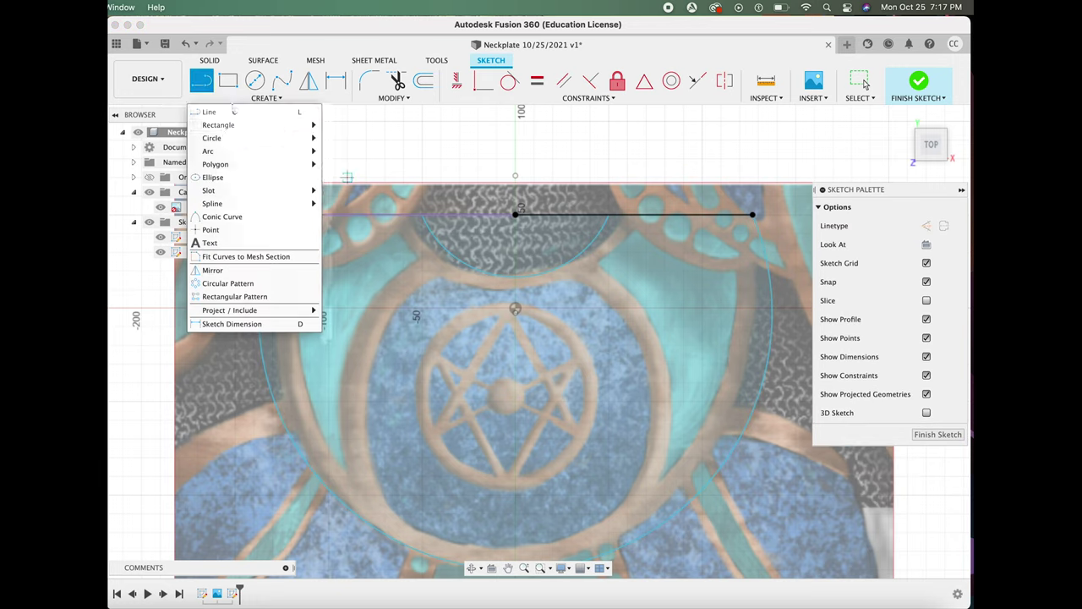
mouse_move(279, 150)
click(355, 151)
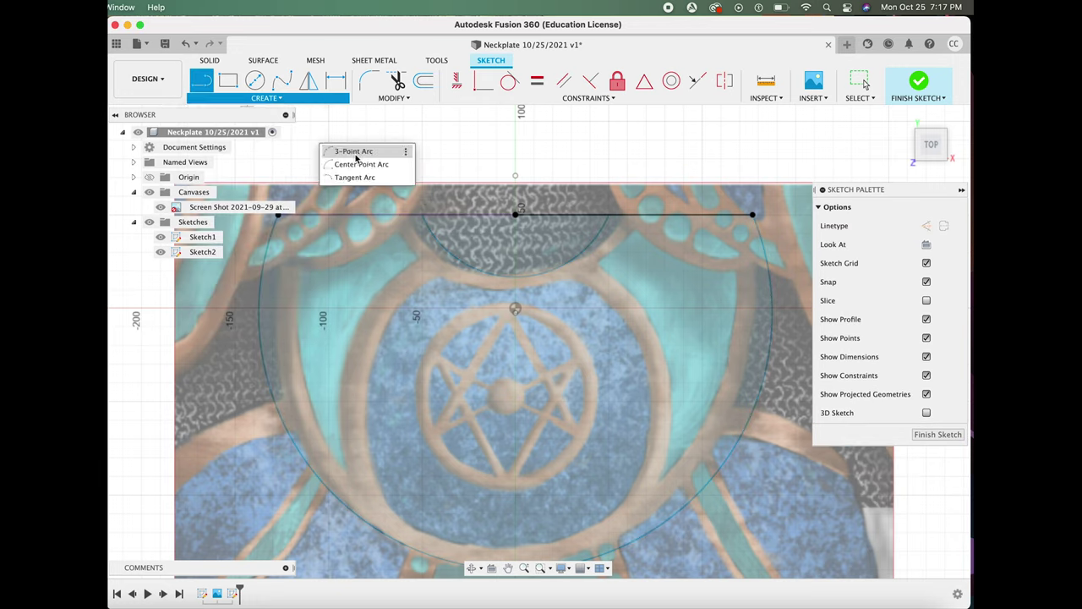
click(397, 215)
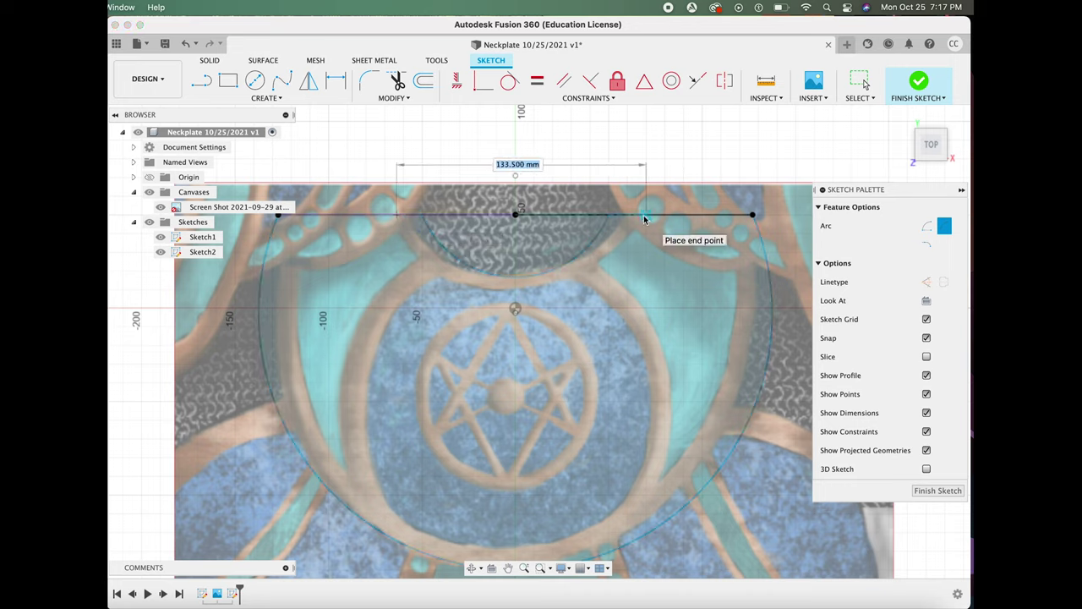
click(639, 216)
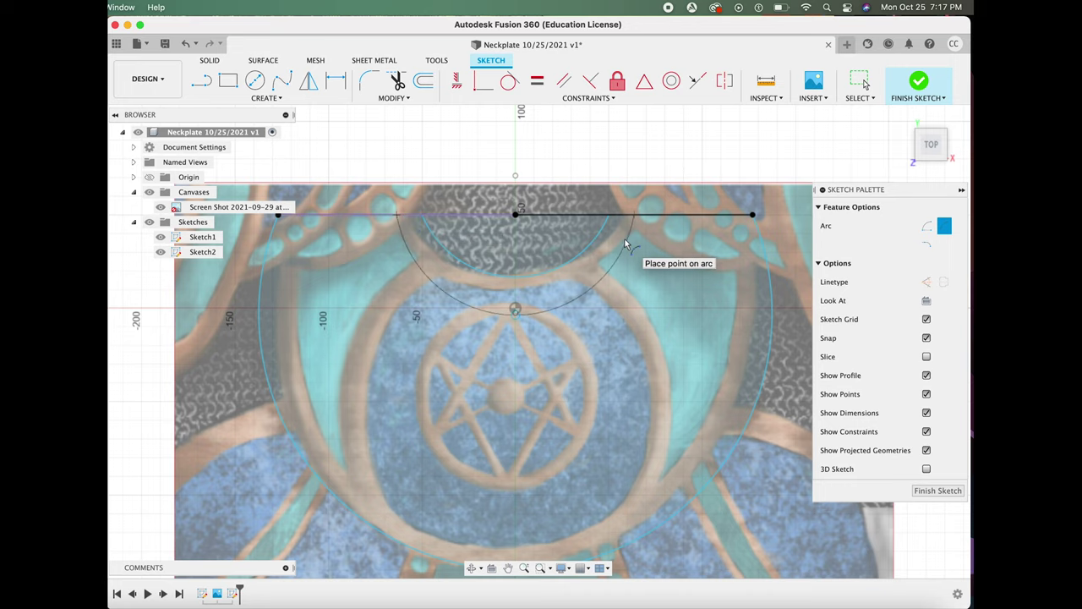
click(518, 282)
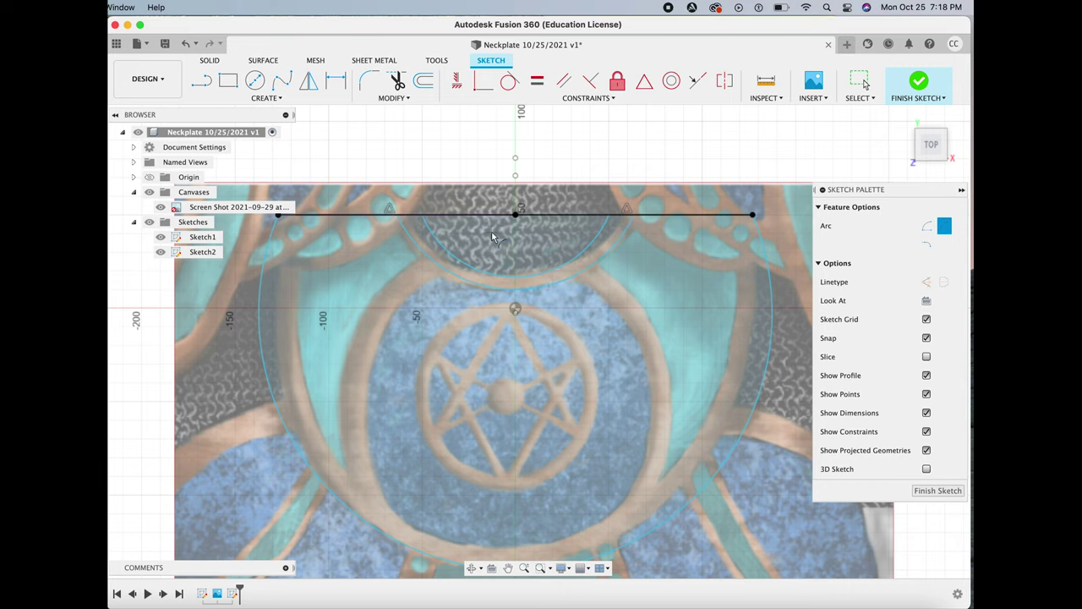
Draw a three-point arc about 240 mm wide from the horizontal line, just inside the large outer arc and through the lower copper border.
click(731, 218)
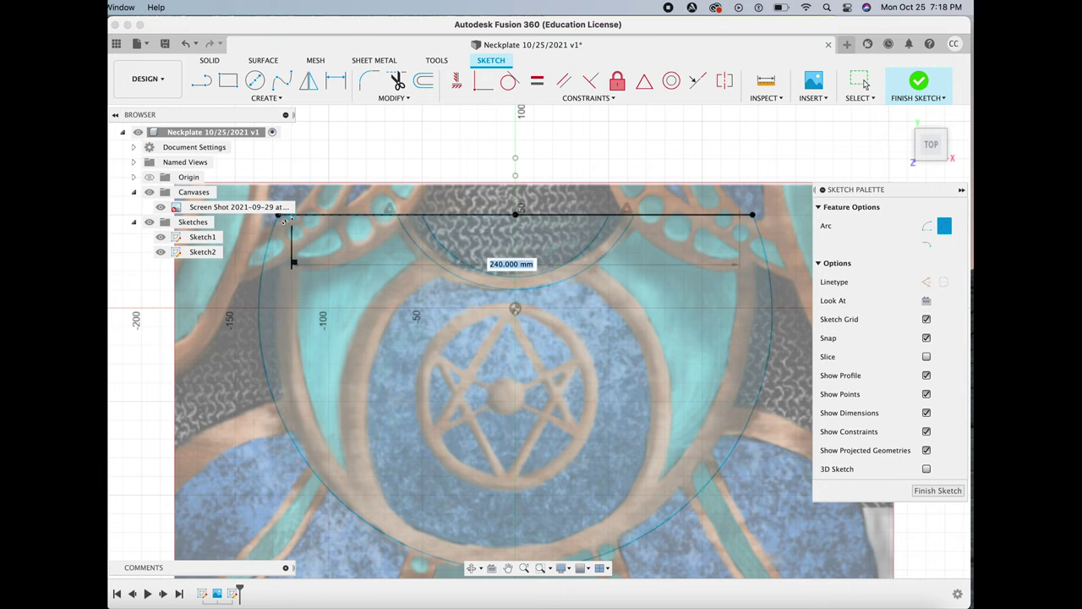
click(279, 215)
click(515, 560)
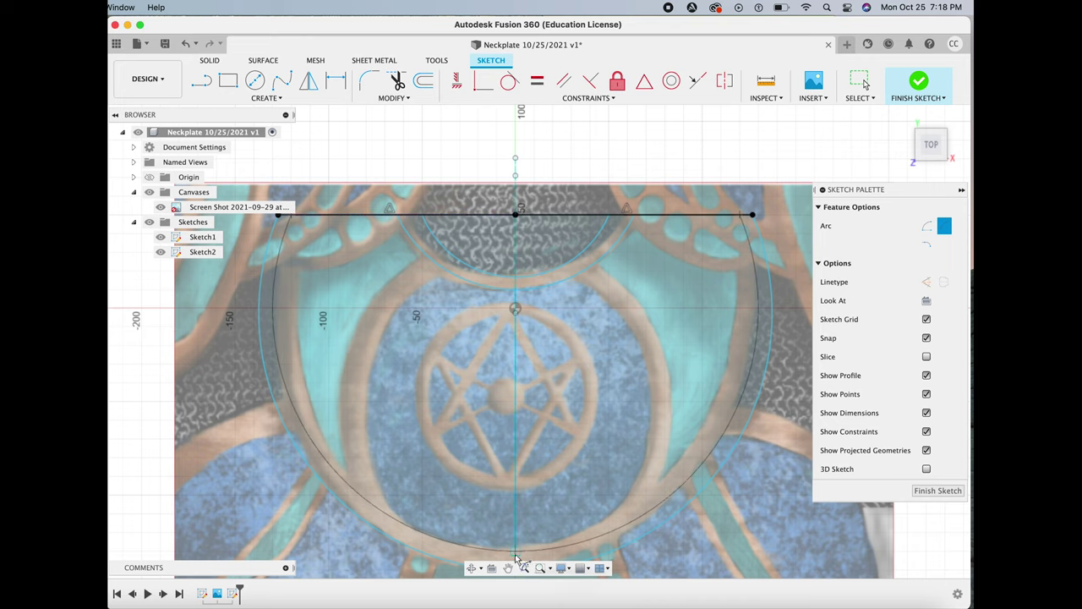
click(512, 566)
middle_drag(551, 460, 544, 425)
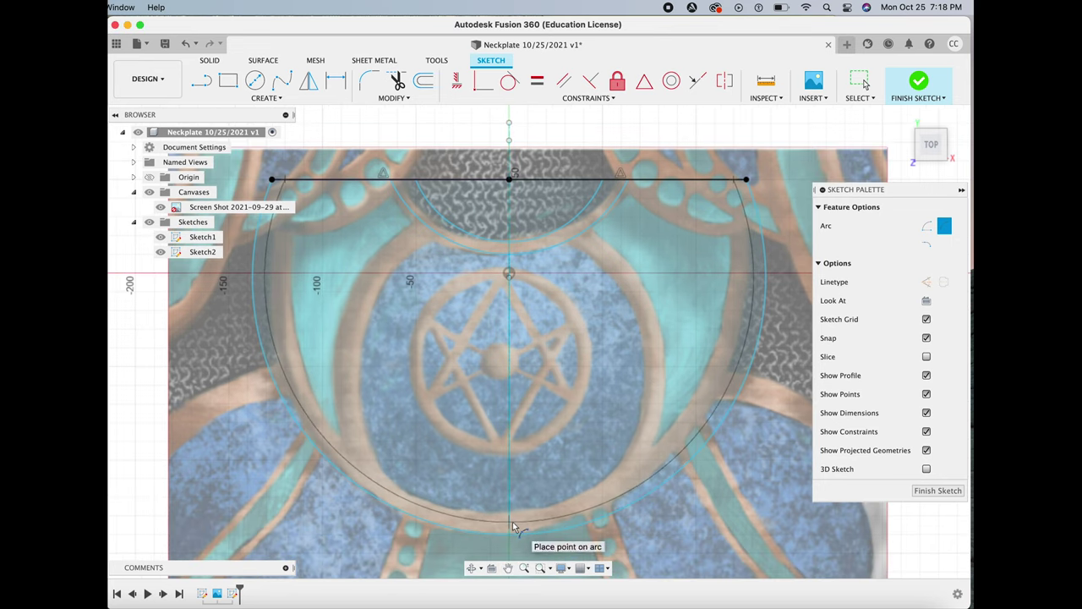
click(510, 525)
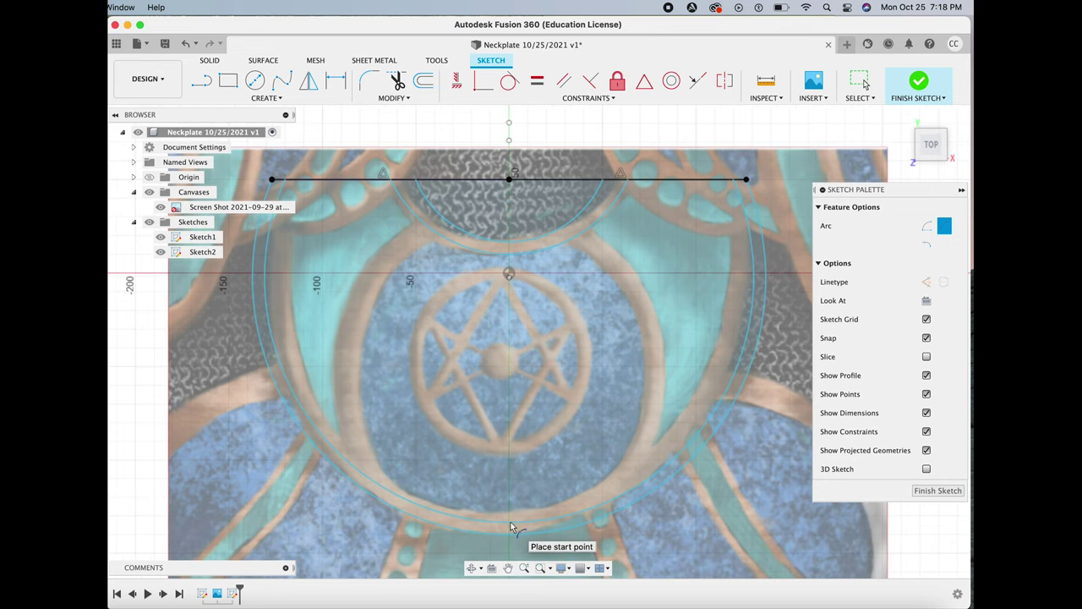
Draw a three-point arc from the neck trim down to the lower tip of the left teal crescent, following the crescent's inner edge.
click(417, 217)
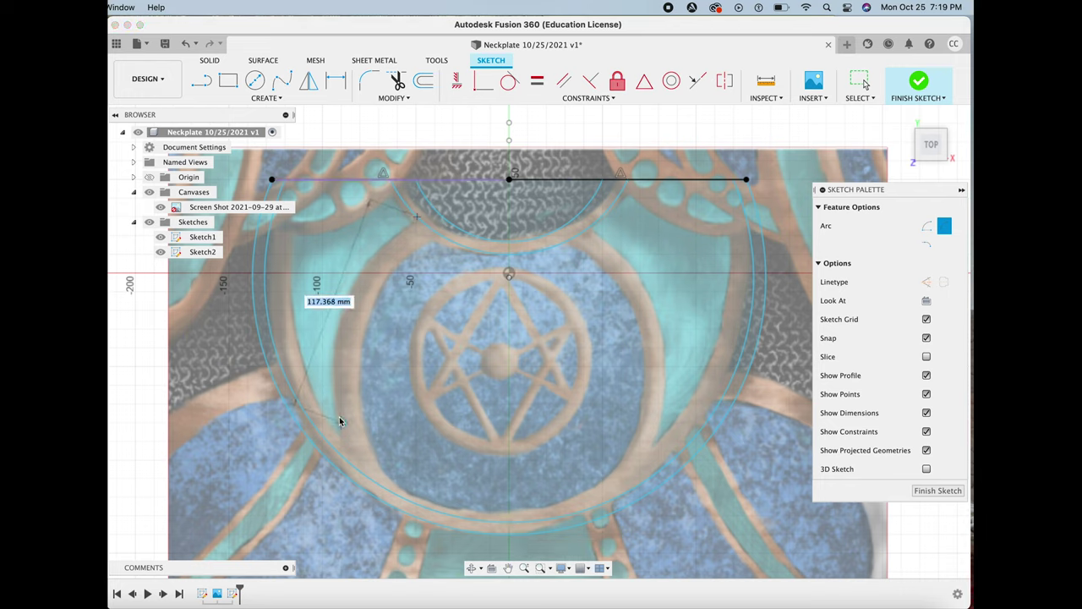
click(338, 453)
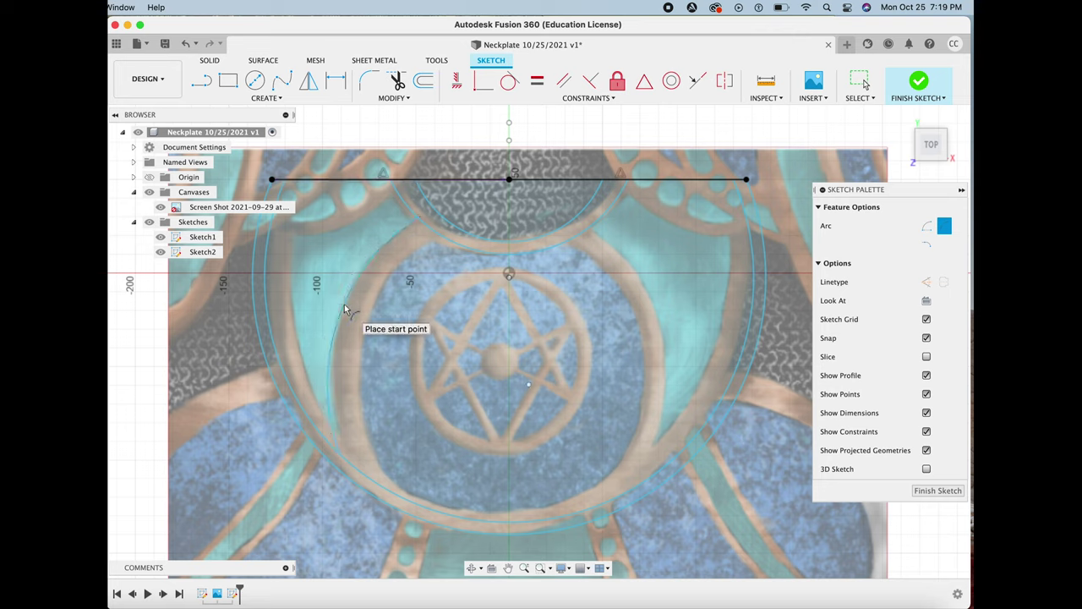
click(344, 304)
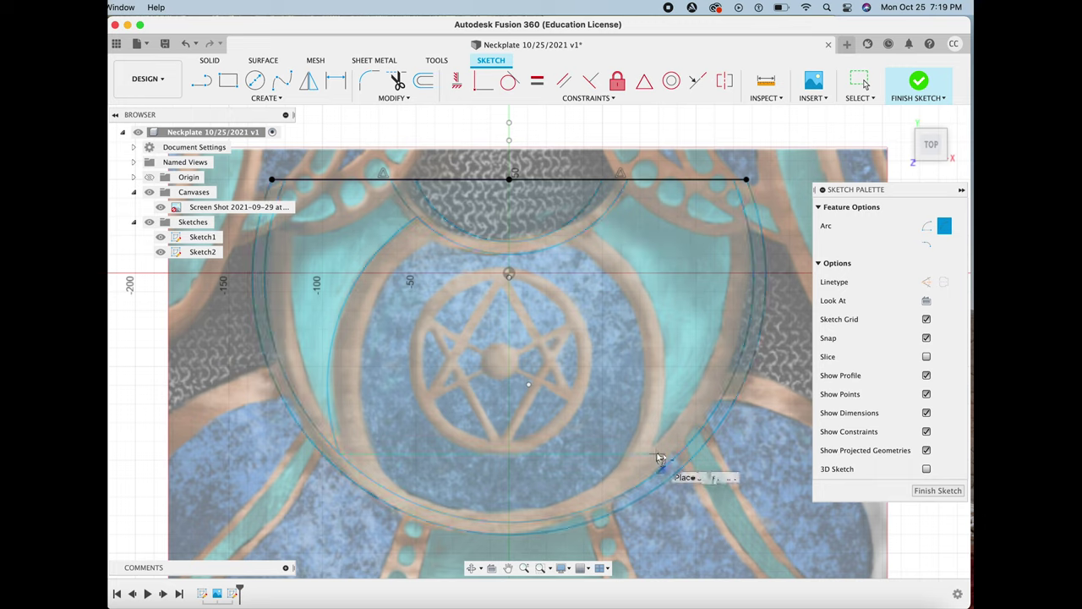
Draw a three-point arc from the neck trim down to the lower tip of the right teal crescent, following the crescent's inner edge.
click(630, 466)
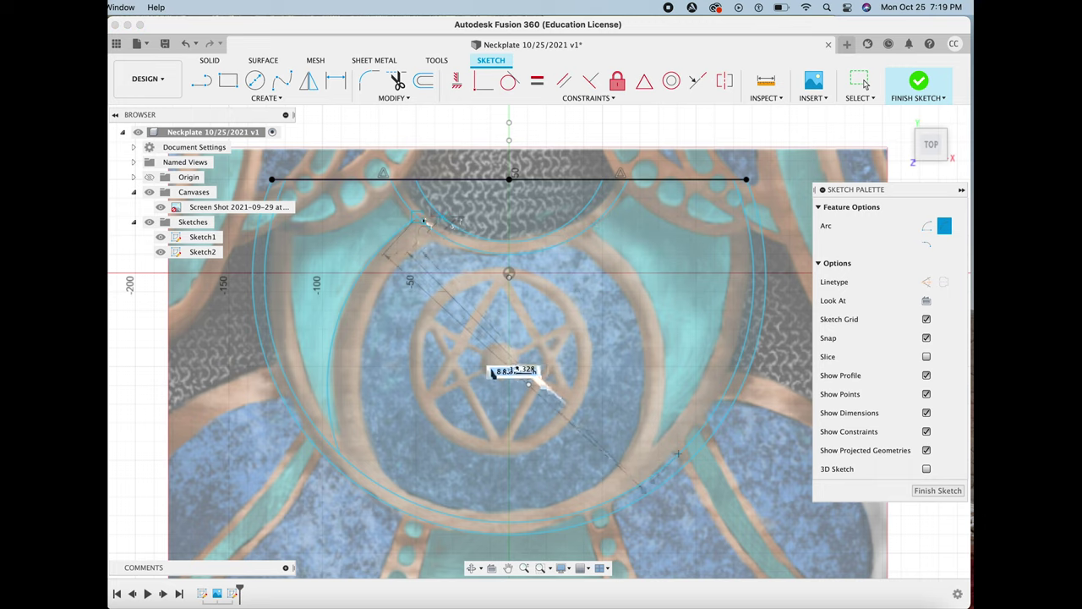
click(602, 218)
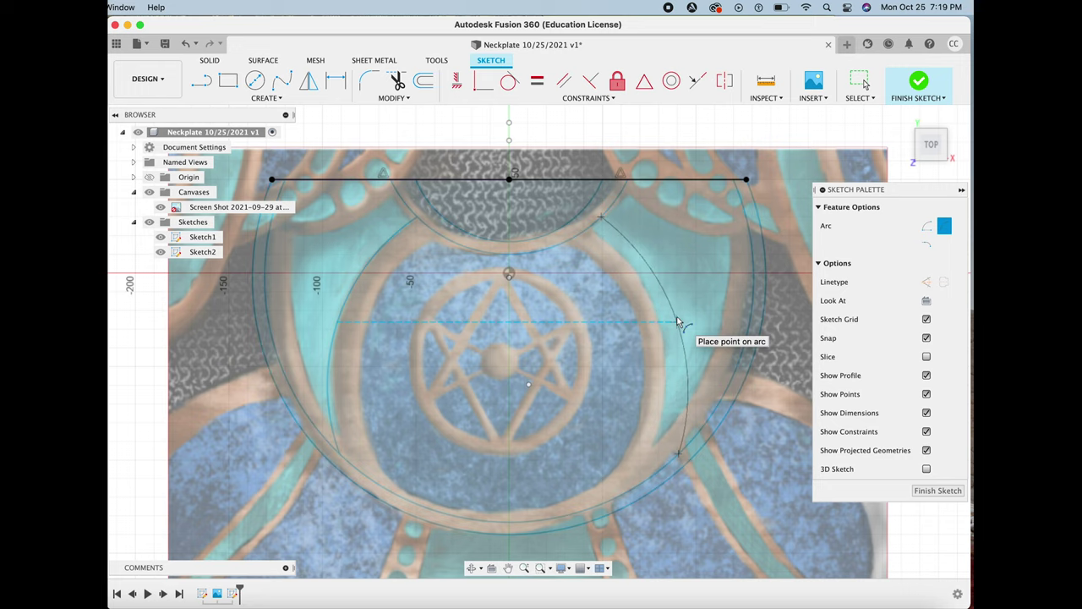
click(677, 323)
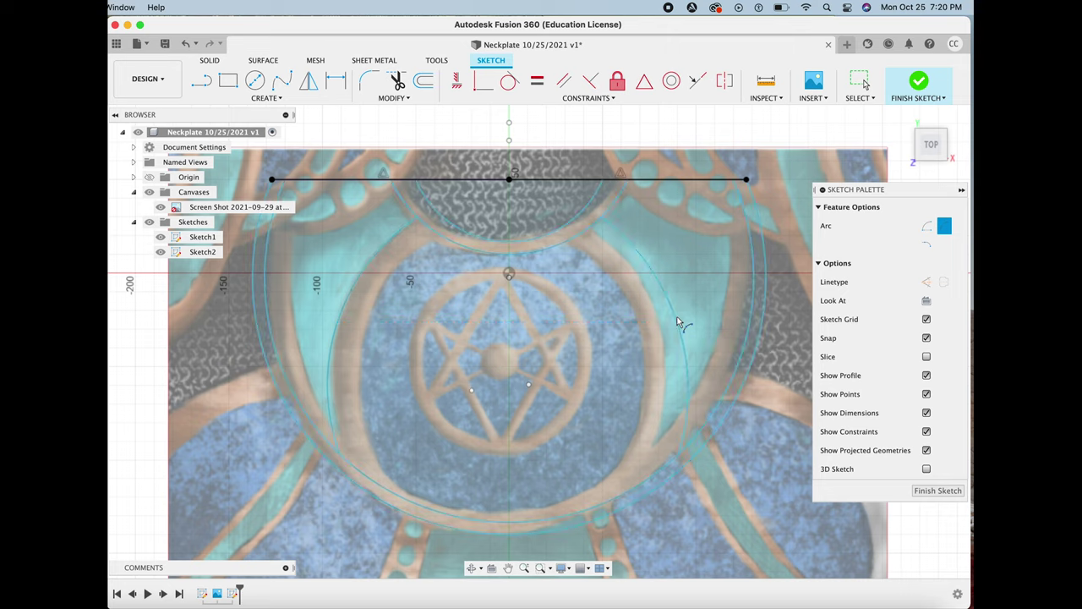
Draw three-point arcs down both sides of the central panel from the neck trim to the lower border, following its side copper trim.
click(426, 227)
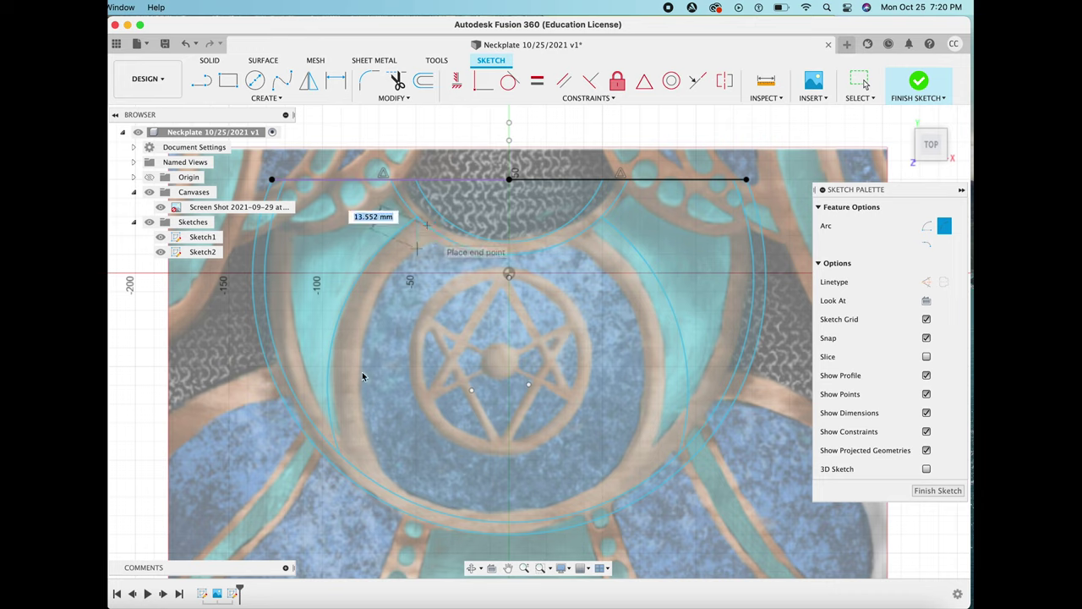
click(370, 480)
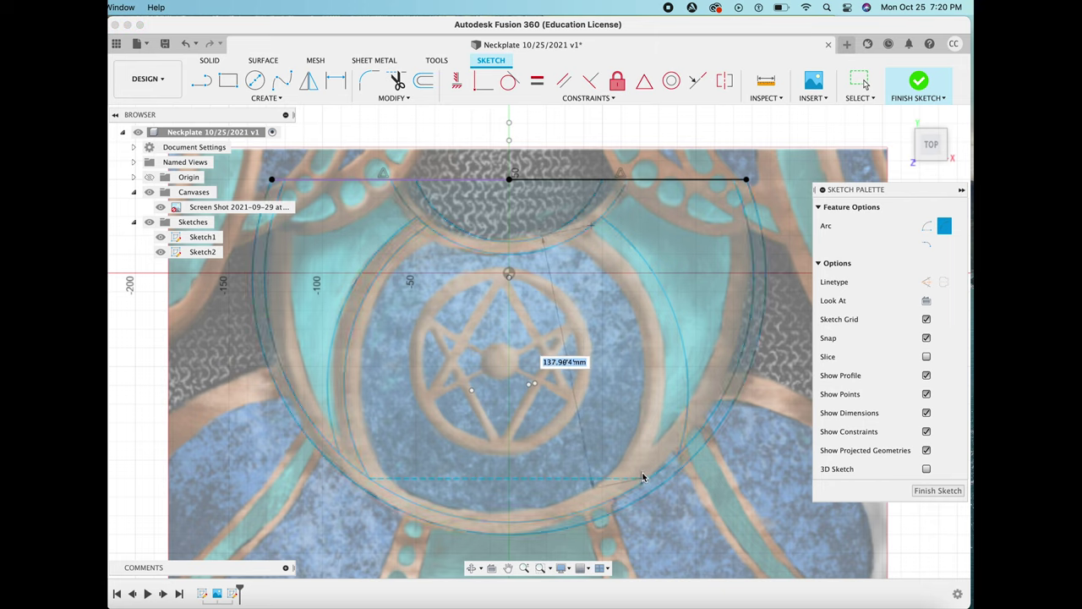
click(596, 484)
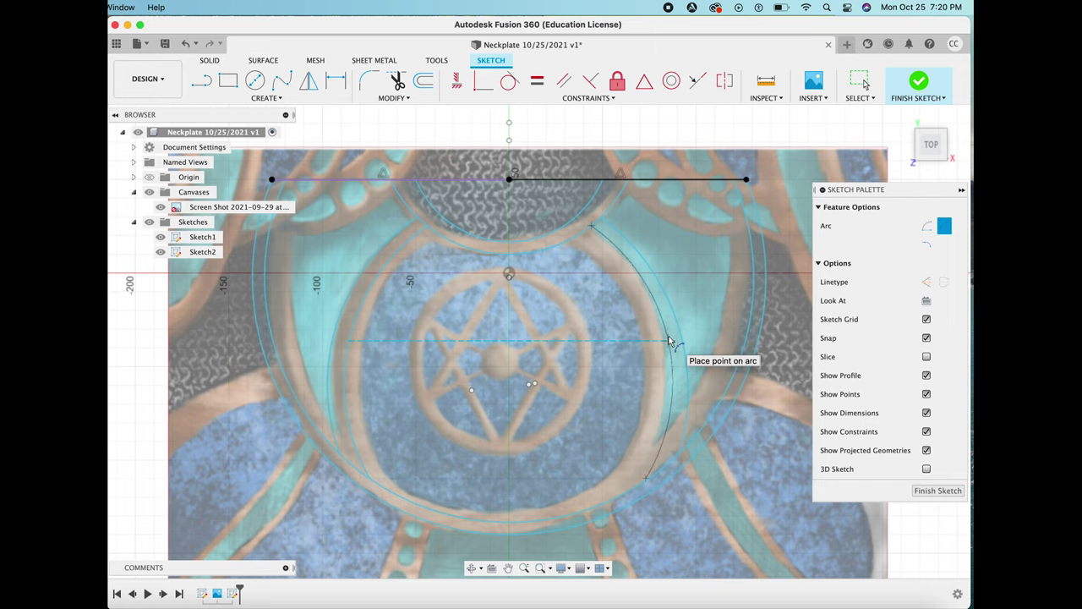
click(668, 344)
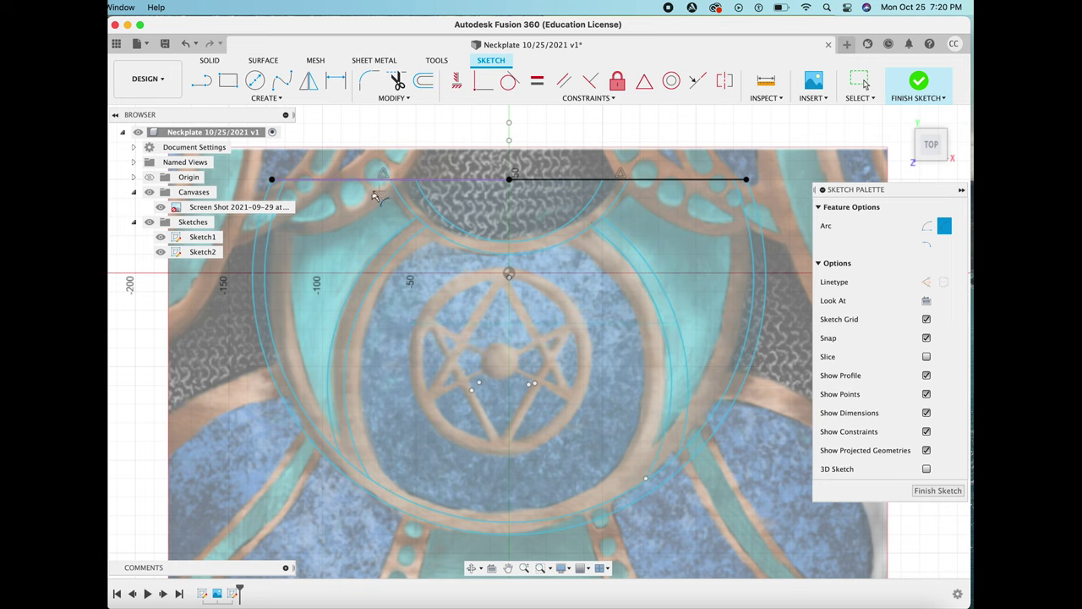
Finish the sketch and attach the loose lower end of the right inner trim arc to the border arc, closing the central profile.
click(918, 83)
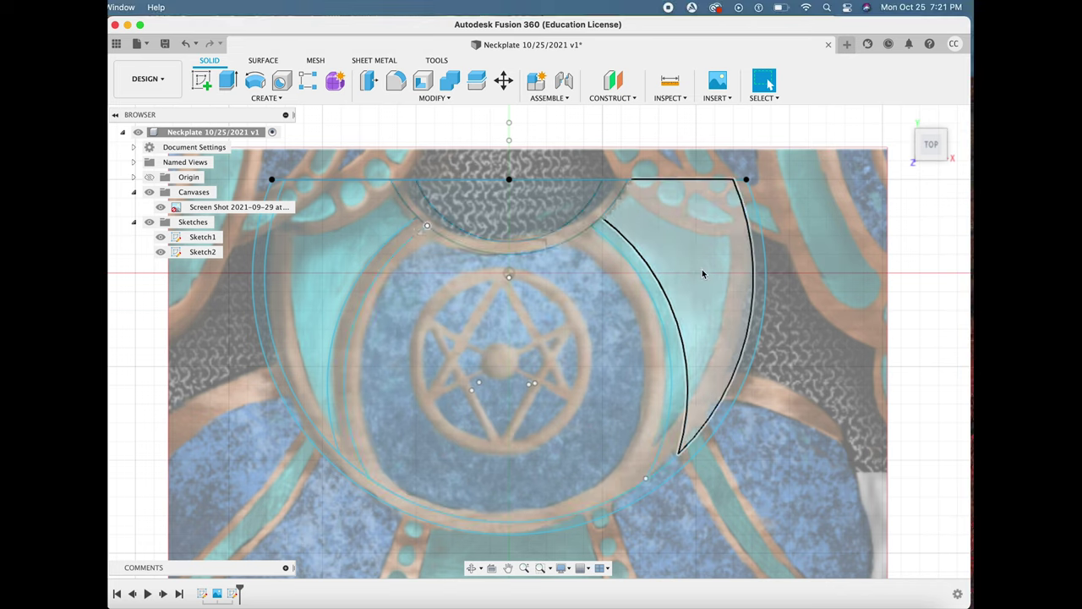
click(488, 209)
click(487, 209)
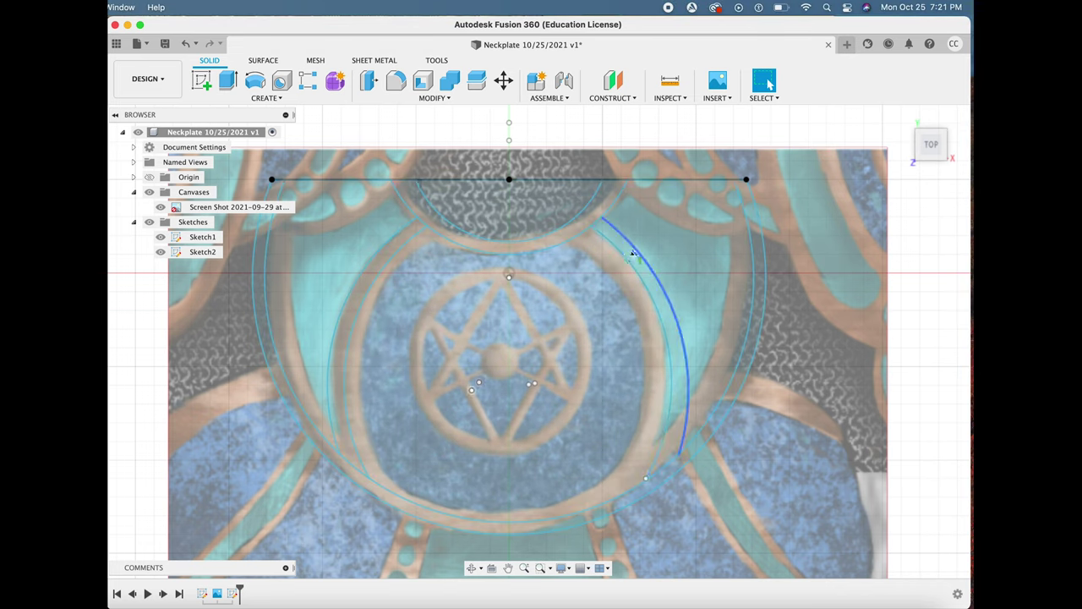
drag(647, 483, 650, 479)
click(613, 437)
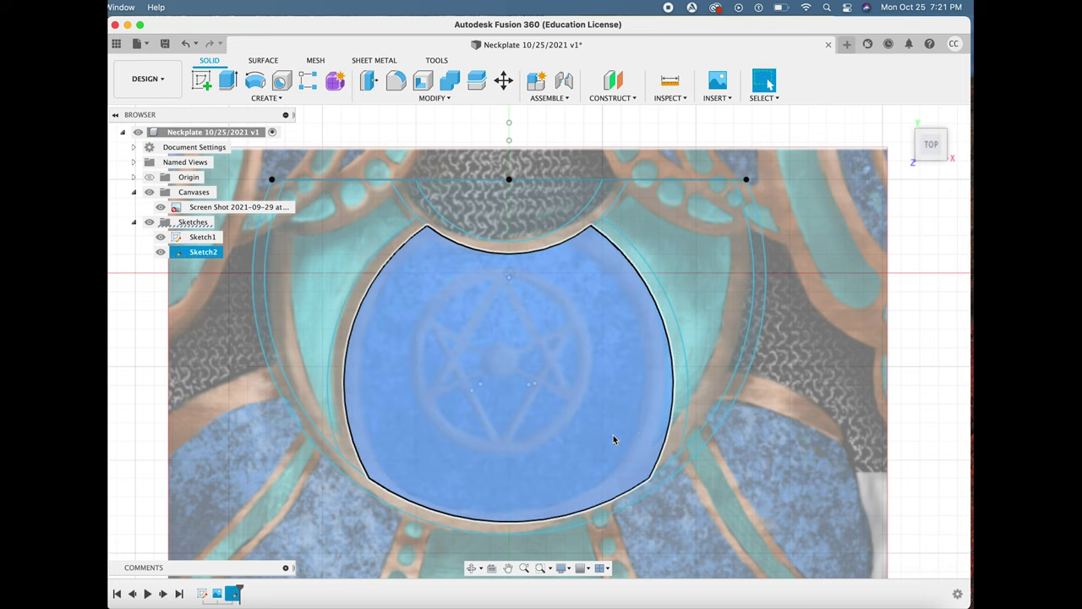
click(903, 424)
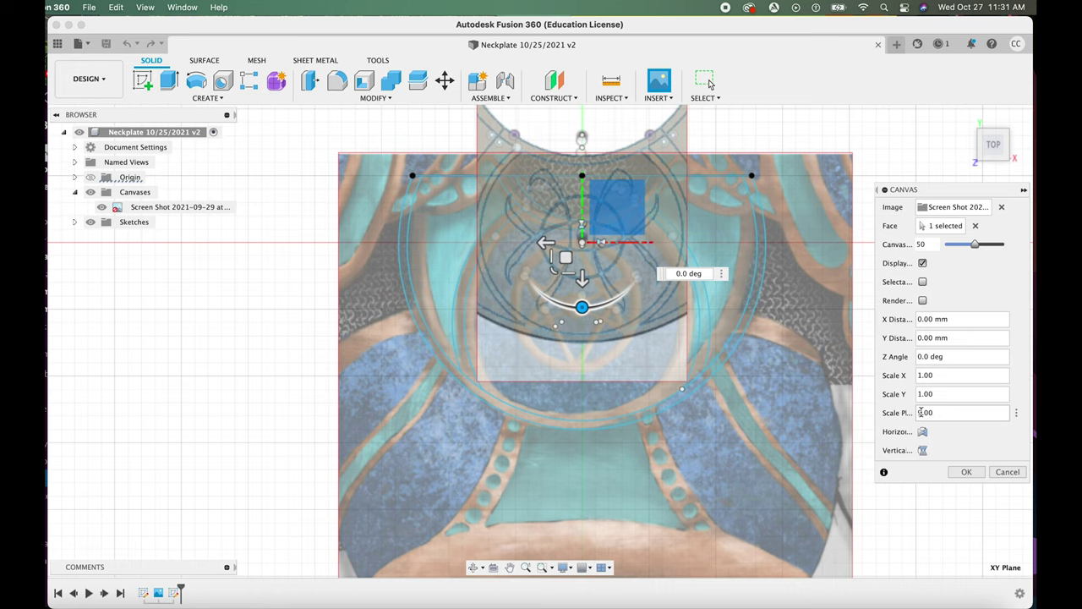
Shift the new emblem canvas 60 mm down along Y, set its planar scale to 1.2 and insert it.
drag(583, 281, 582, 358)
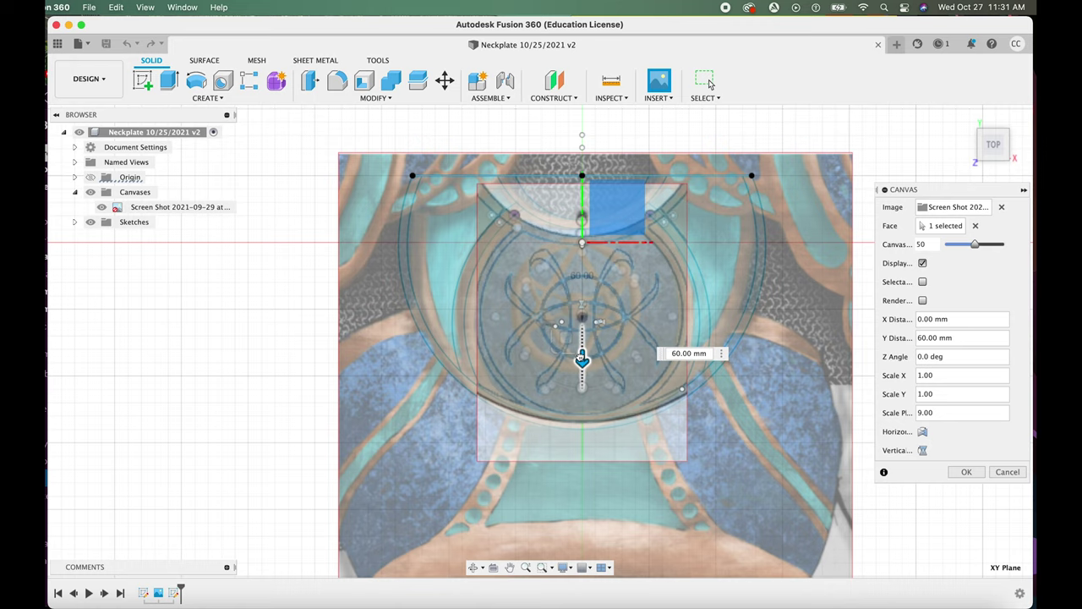
click(928, 414)
key(BackSpace)
key(BackSpace)
text(.5)
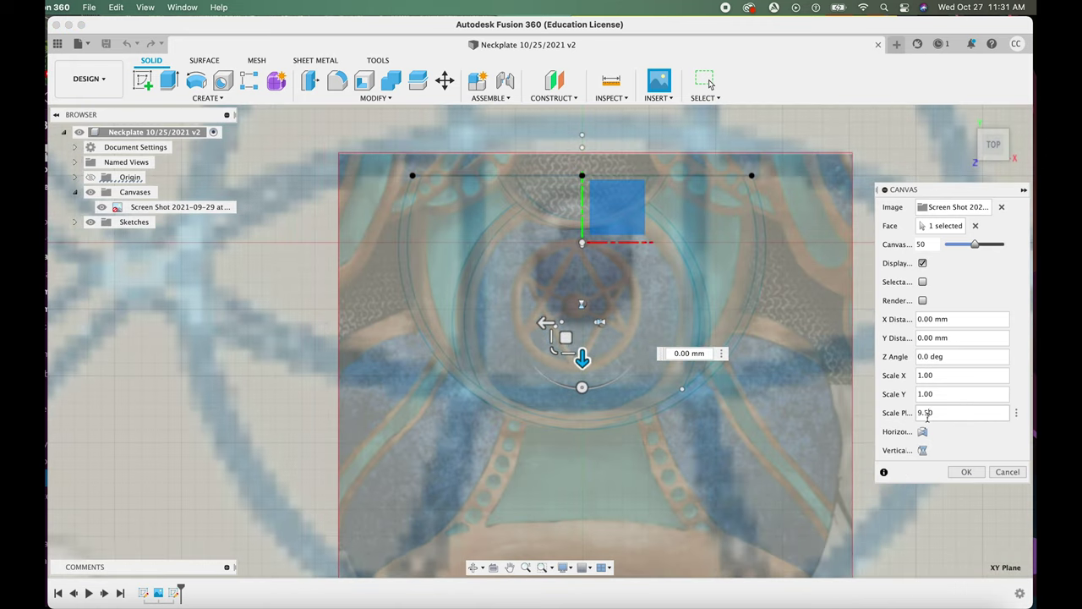
key(BackSpace)
key(BackSpace)
key(BackSpace)
key(BackSpace)
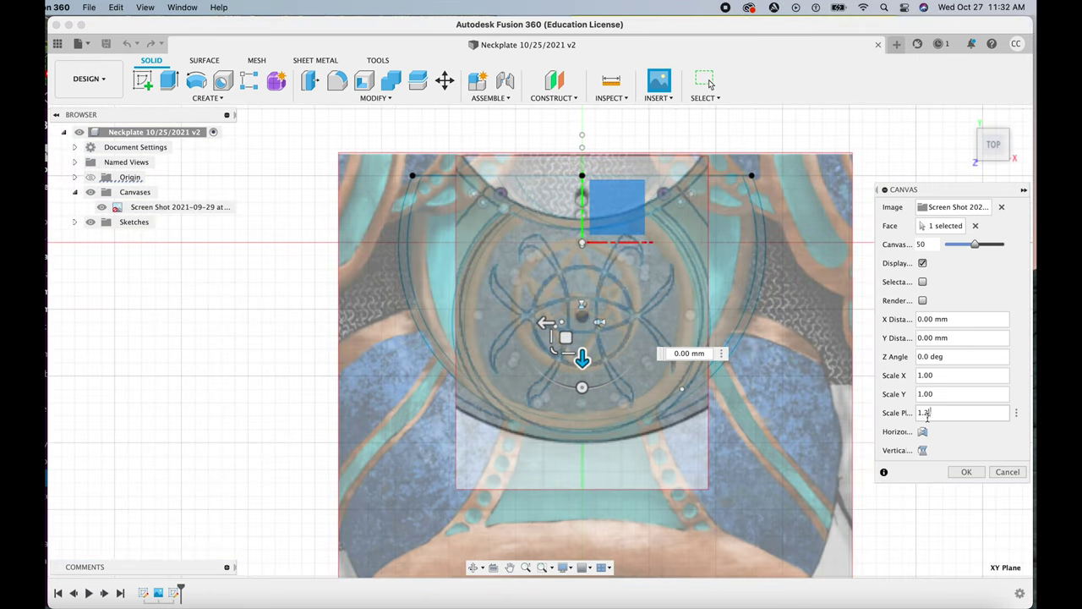
click(965, 472)
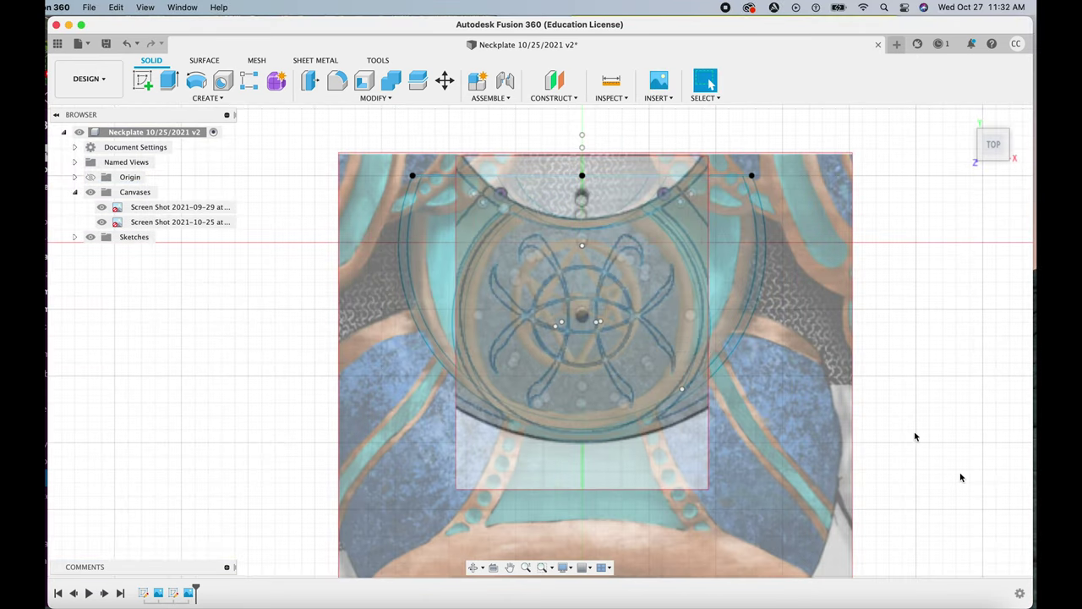
click(74, 236)
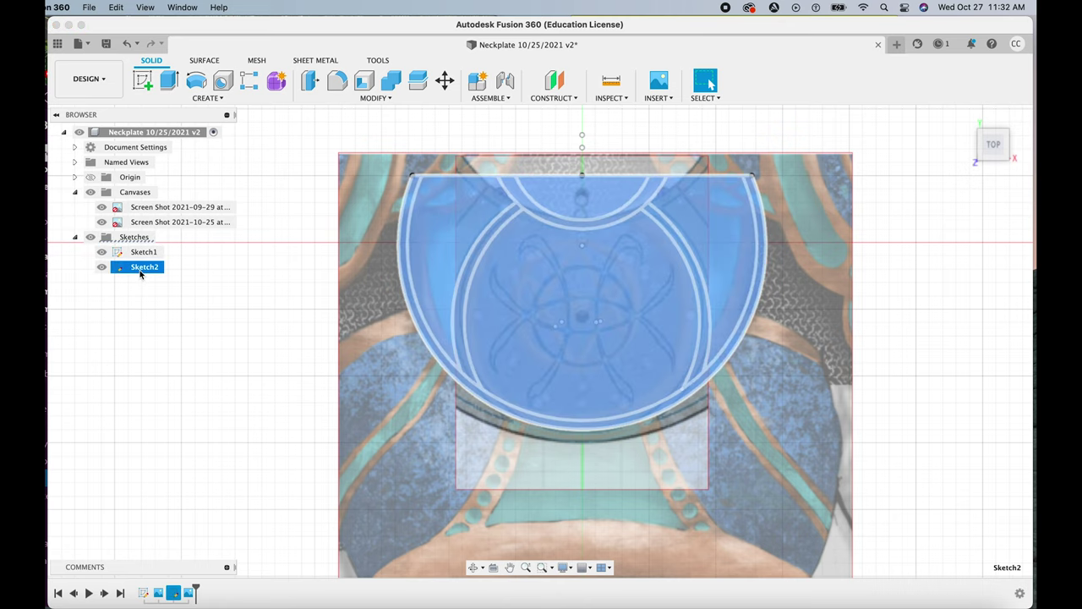
right_click(144, 267)
click(178, 308)
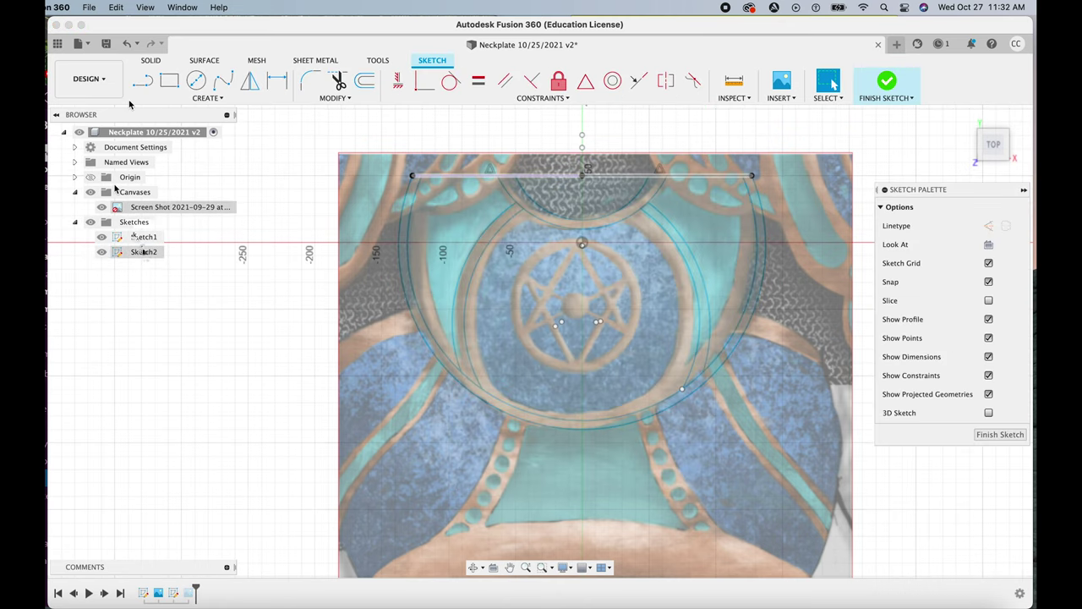
click(126, 44)
Start a new sketch on the top plane and draw two concentric circles around the centre knob, tracing the emblem's ring.
click(143, 80)
click(566, 269)
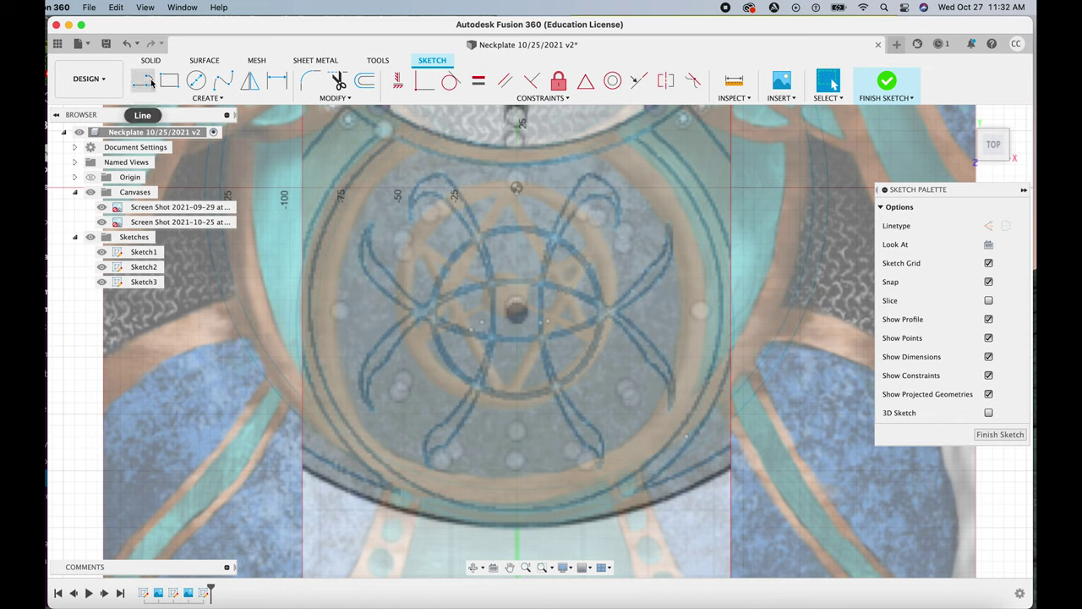
click(196, 81)
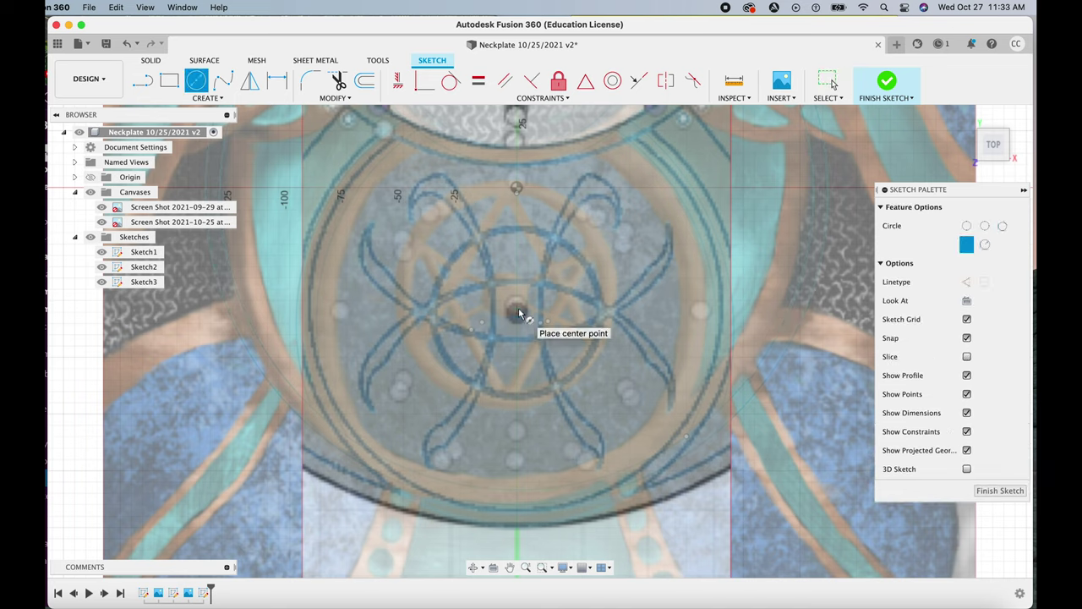
click(517, 312)
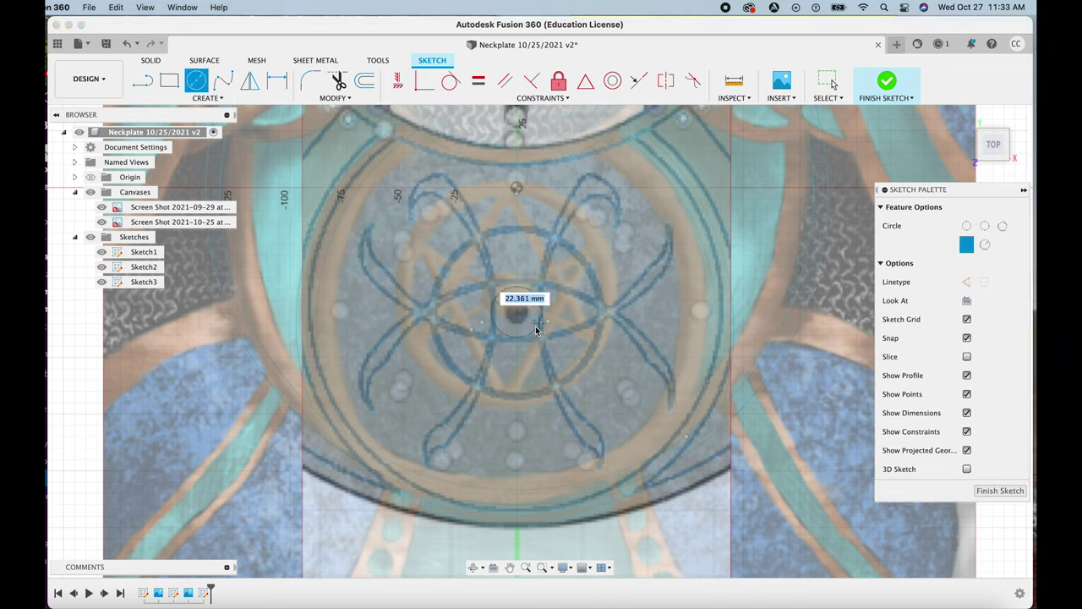
click(584, 375)
Draw two three-point arcs along the edges of the emblem's left vertical band, bowing toward the centre knob.
click(187, 99)
mouse_move(161, 149)
click(285, 160)
click(445, 174)
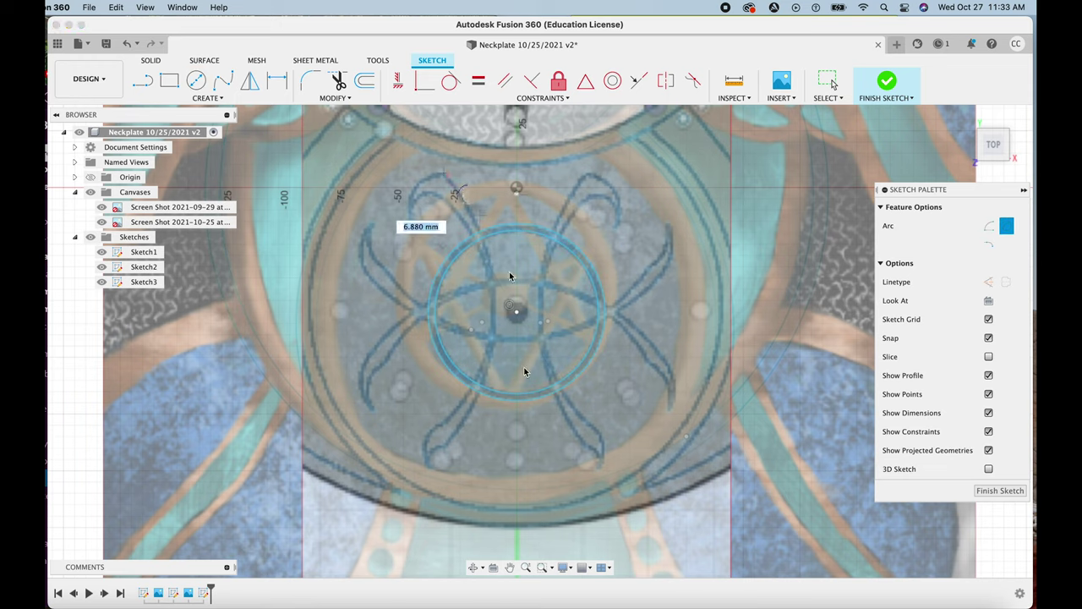
click(445, 449)
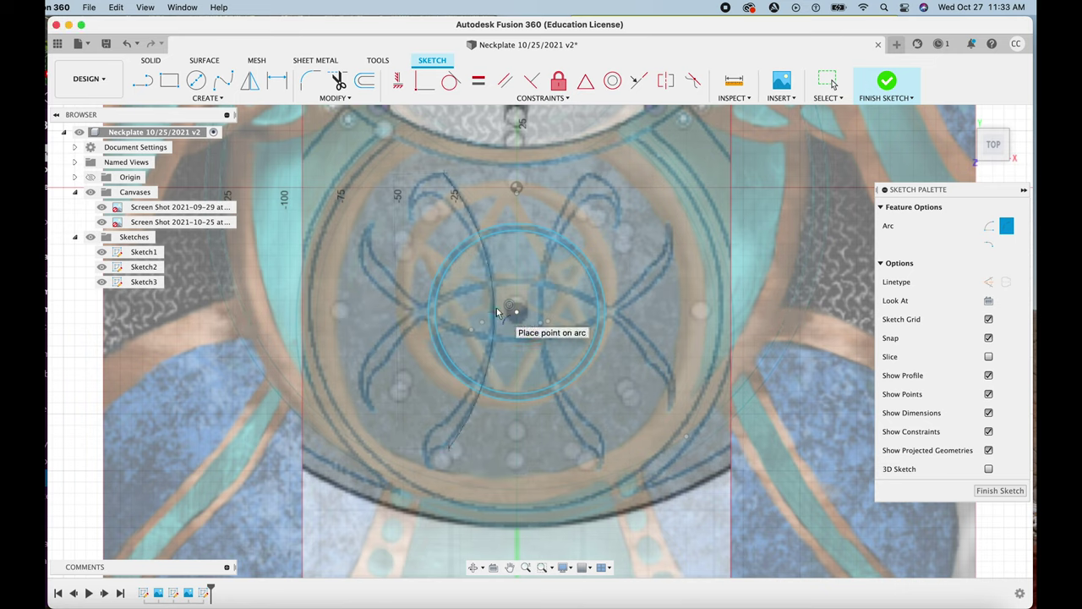
click(443, 174)
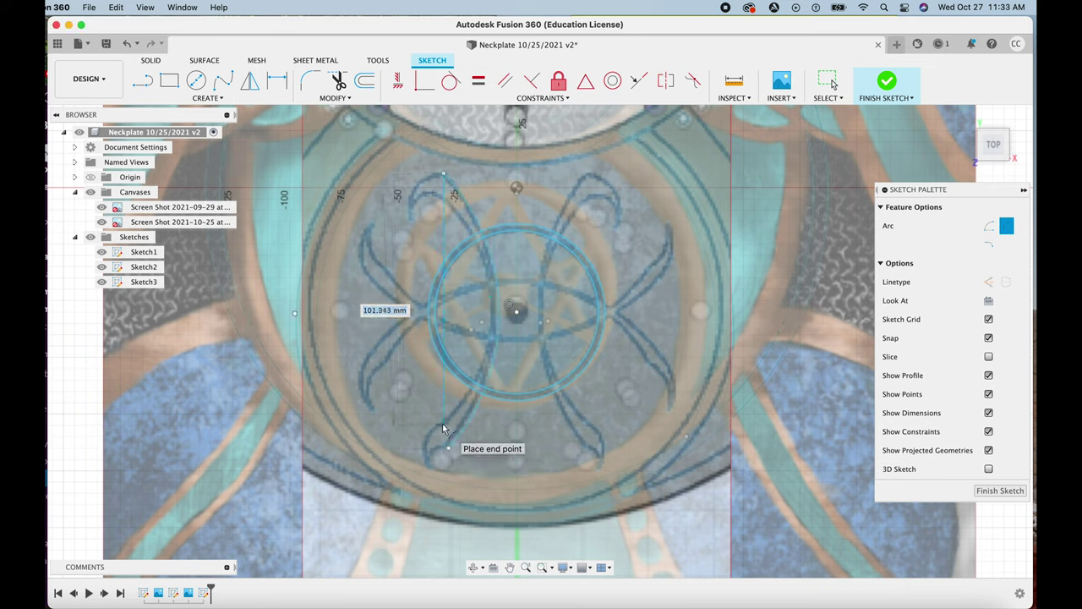
click(446, 449)
click(494, 311)
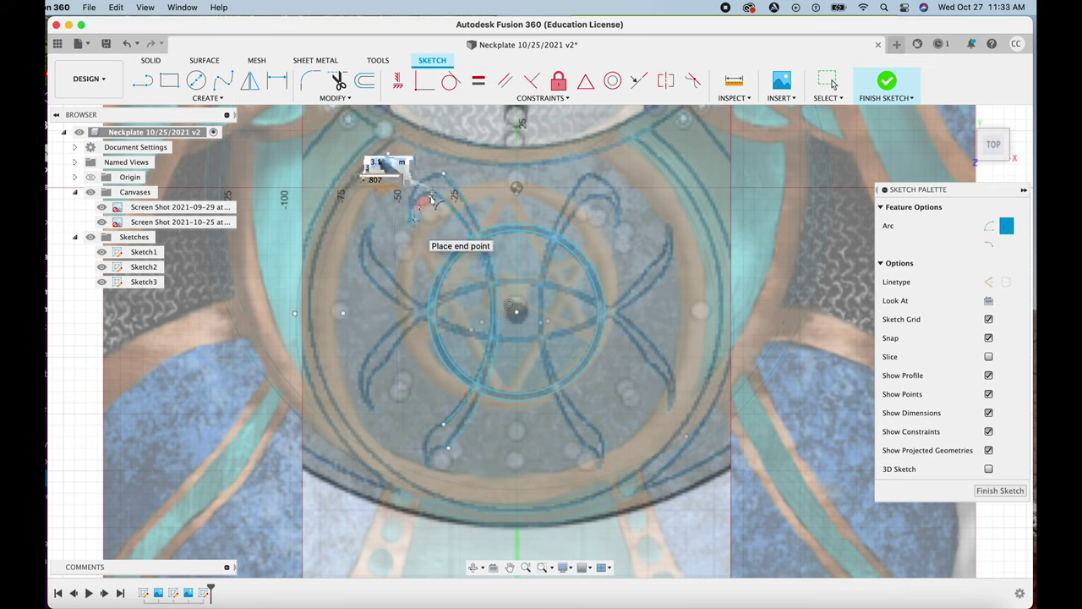
Trace the upper hook and the lower tip of the left vertical band with short three-point arcs joined to its edge arcs.
click(443, 173)
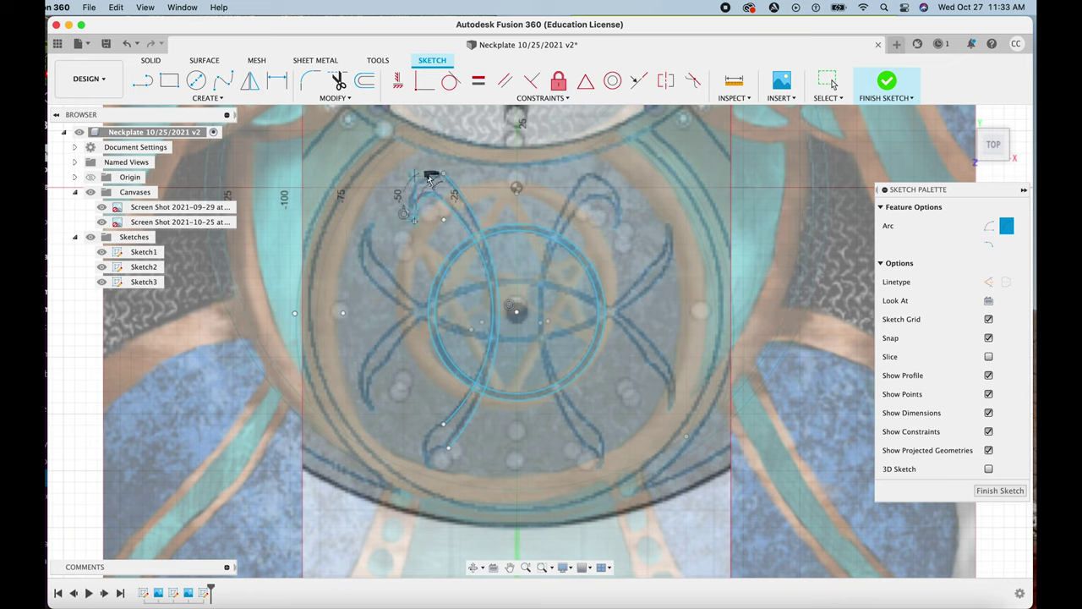
click(421, 182)
click(443, 424)
click(426, 458)
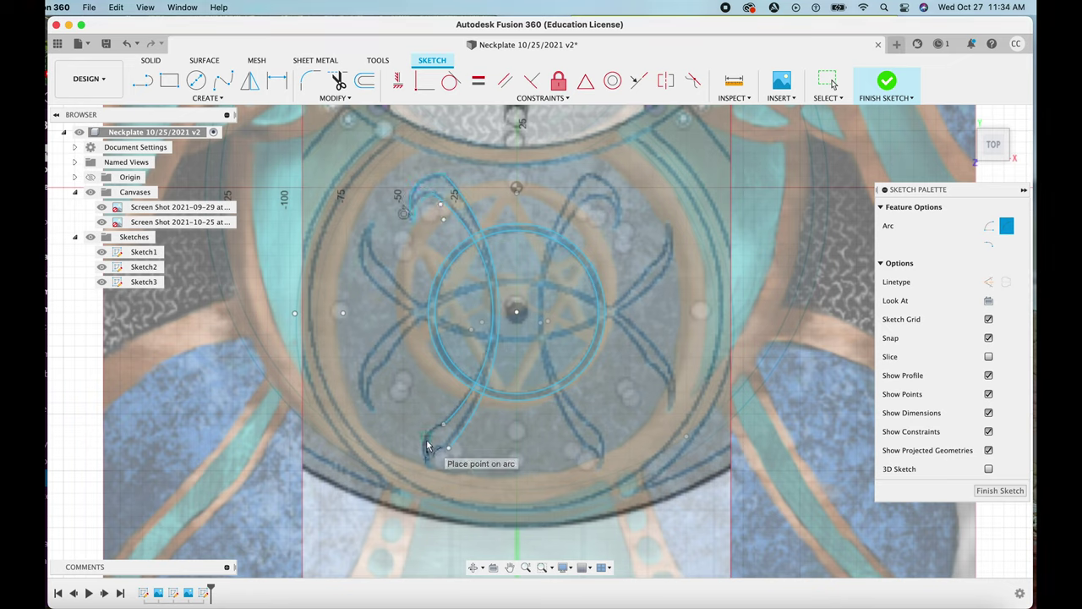
click(430, 442)
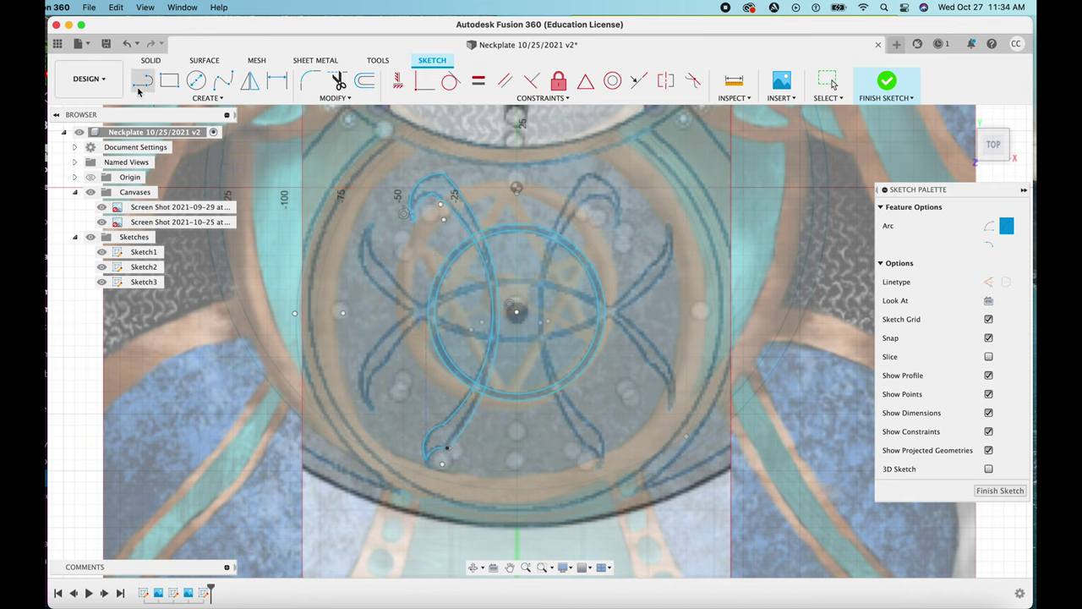
Draw a three-point arc along the inner edge of the emblem's right vertical band, bowing toward the centre knob.
click(584, 174)
click(581, 442)
click(536, 313)
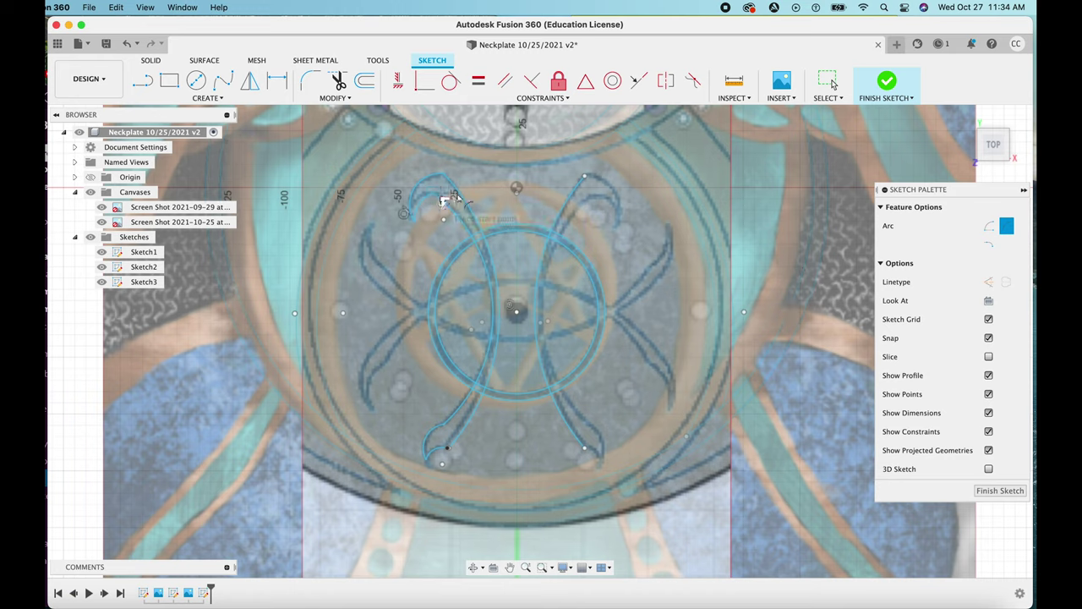
click(584, 176)
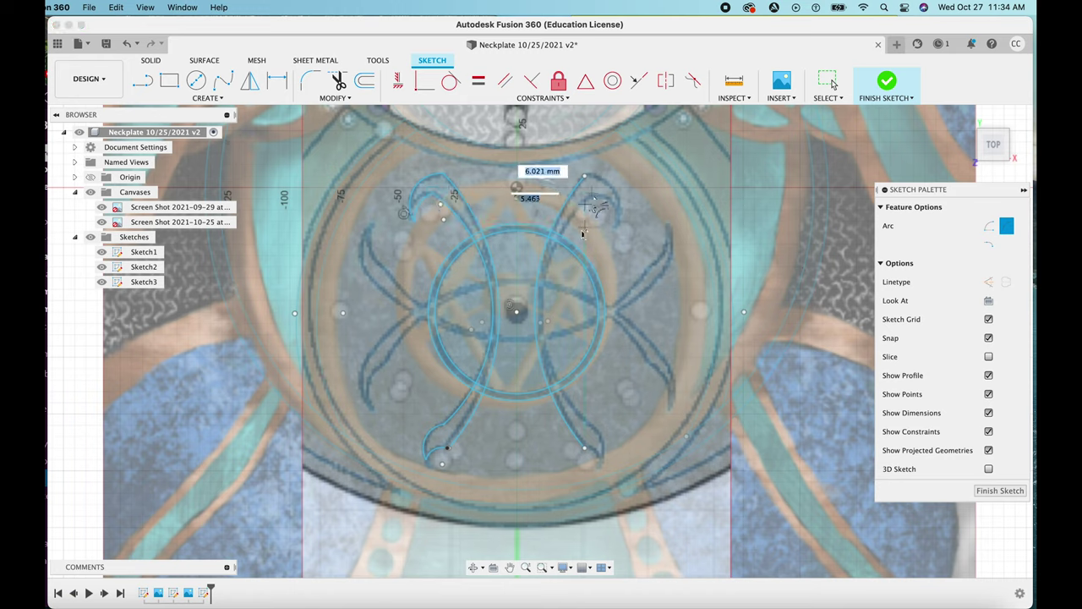
click(584, 424)
click(543, 306)
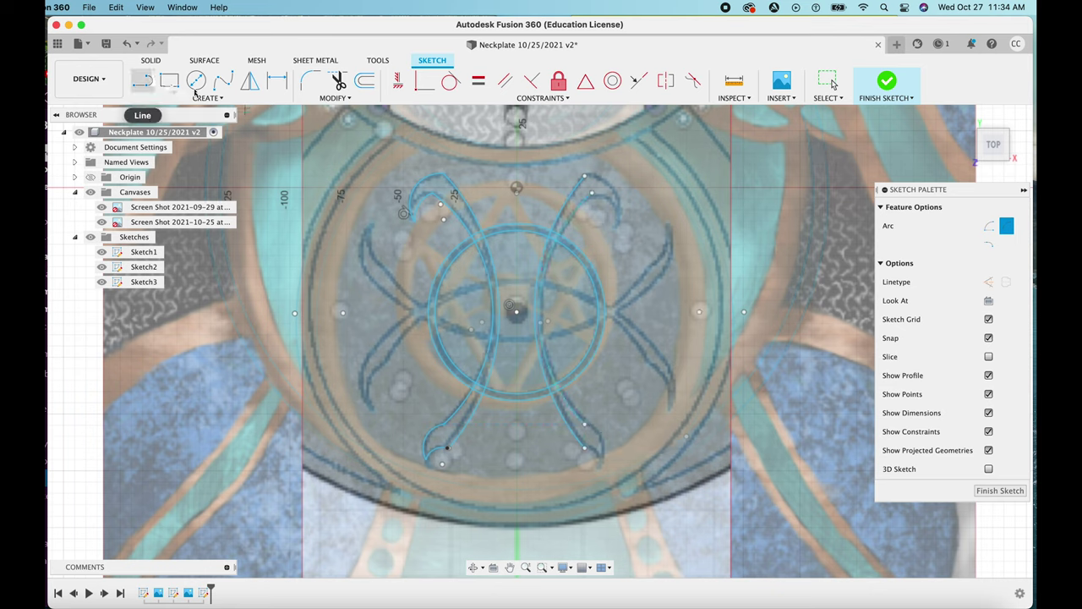
click(127, 43)
Draw a three-point arc along the outer edge of the right vertical band, from inside its upper hook to its lower tip.
click(206, 97)
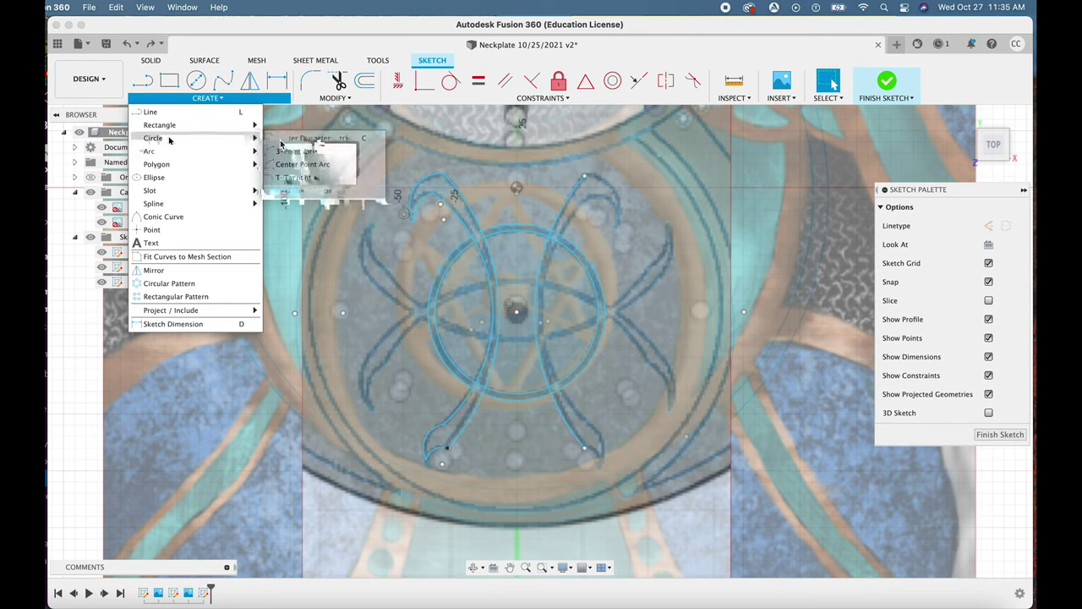
click(305, 151)
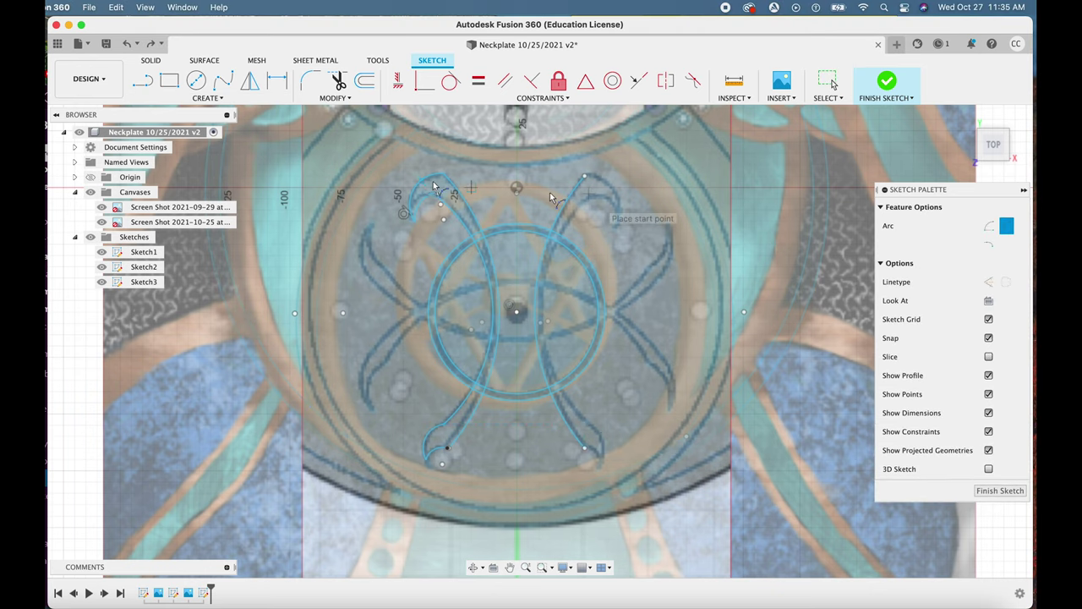
click(595, 193)
click(593, 426)
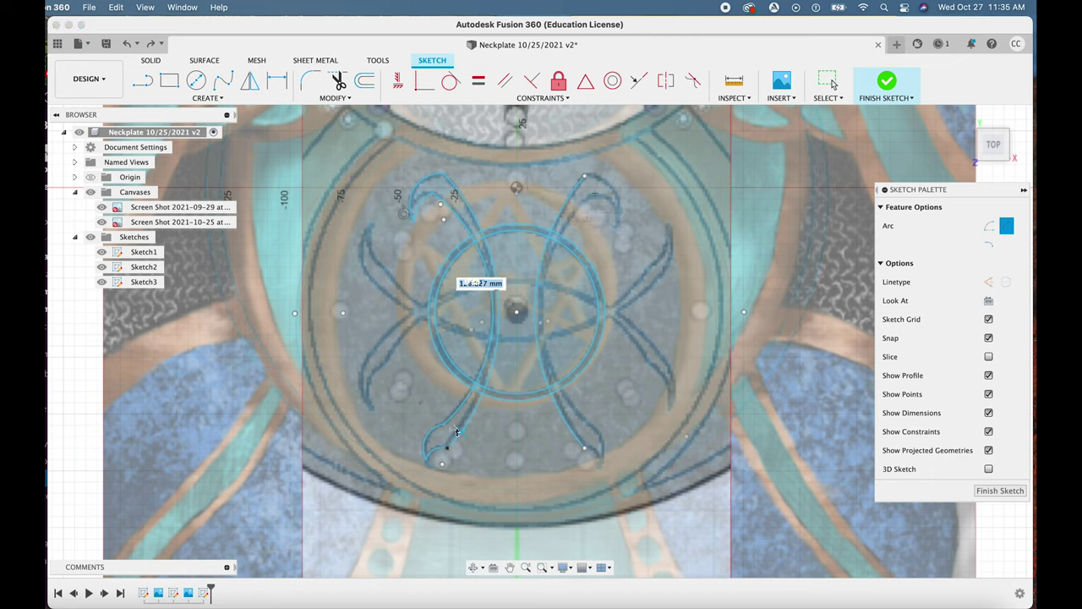
click(585, 445)
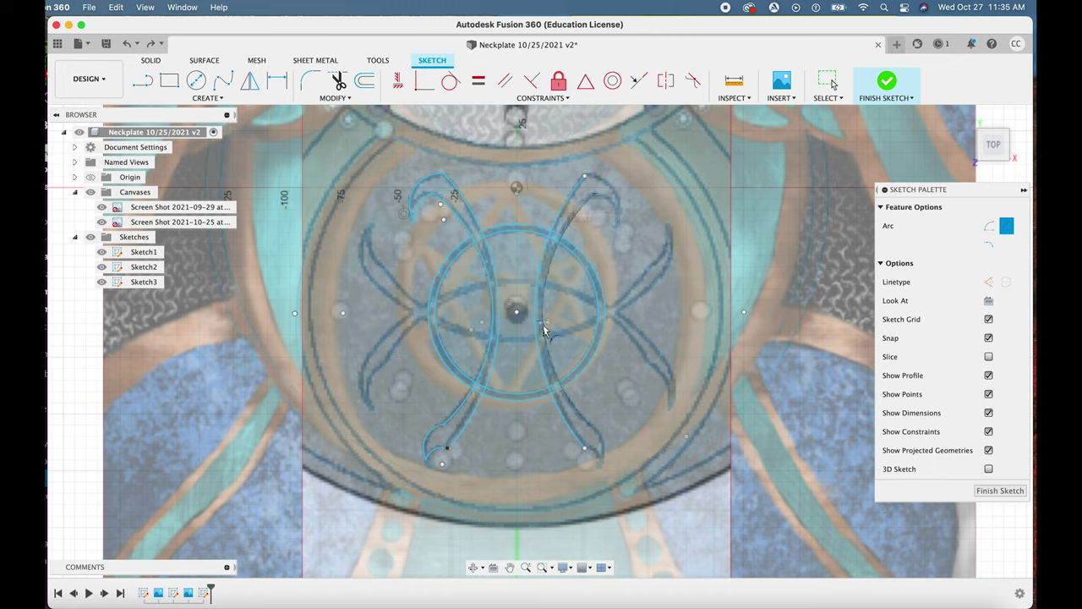
click(587, 449)
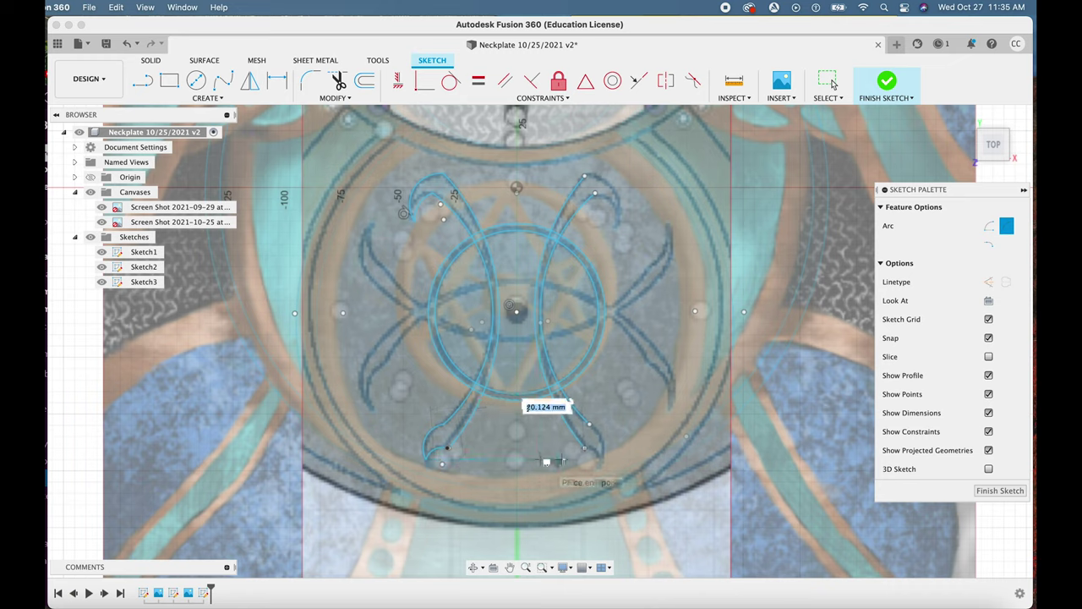
Trace the lower tip of the emblem's right vertical band with short three-point arcs joined to its edge arcs.
click(601, 461)
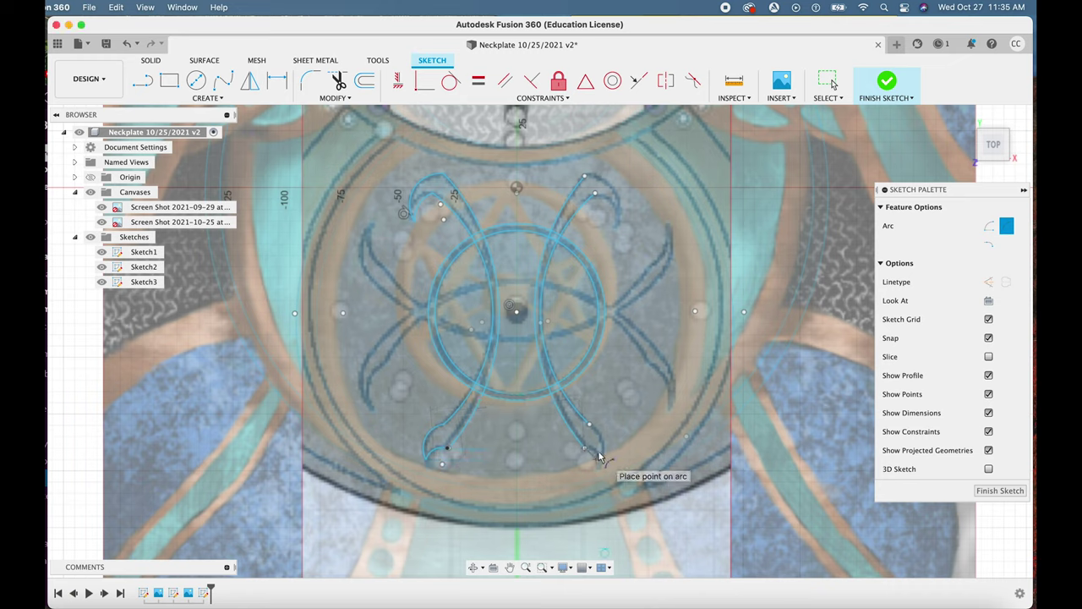
click(598, 453)
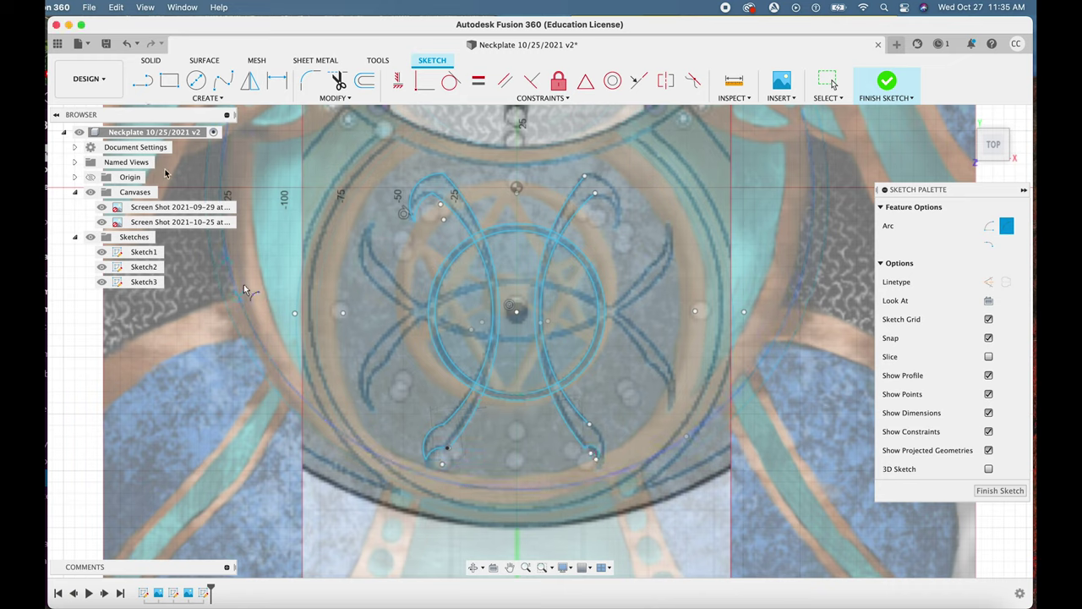
click(607, 461)
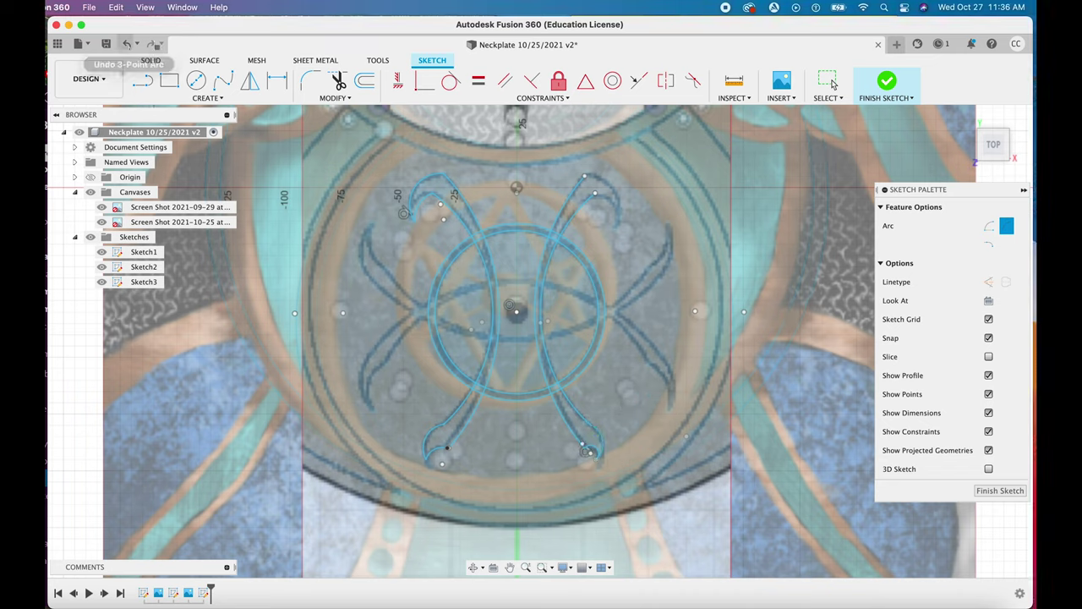
Trace the right vertical band's upper hook with short three-point arcs and add another short arc at its lower tip.
click(584, 176)
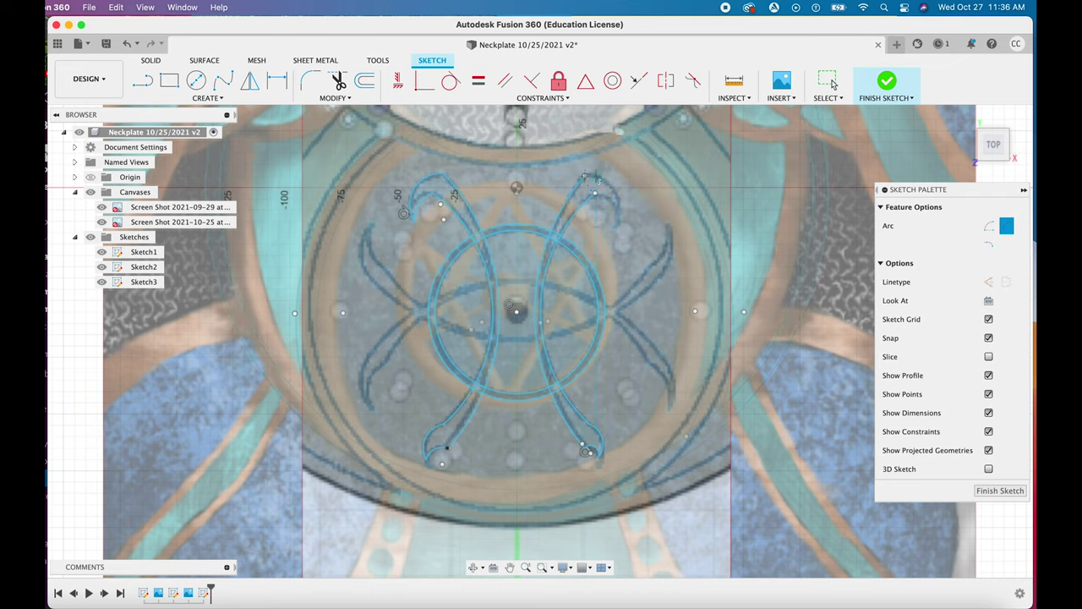
click(619, 219)
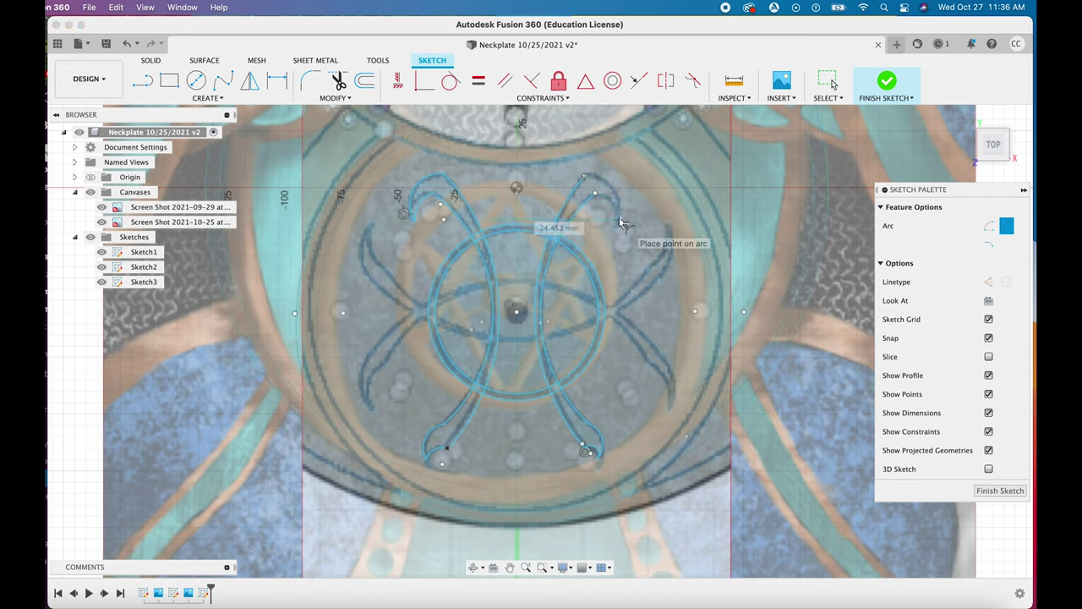
click(620, 203)
click(596, 194)
click(597, 197)
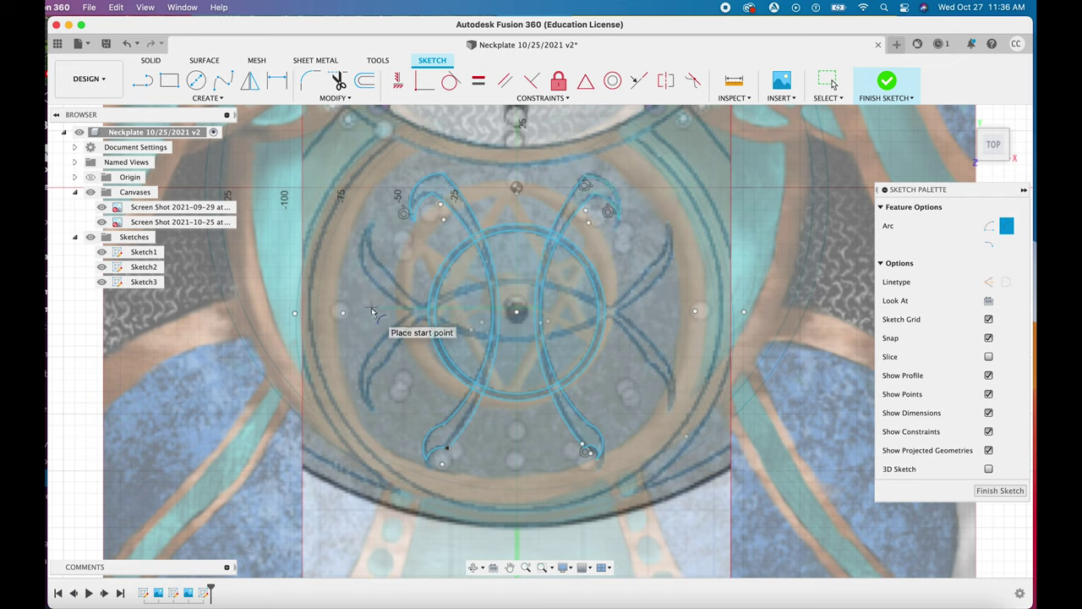
click(591, 455)
click(601, 458)
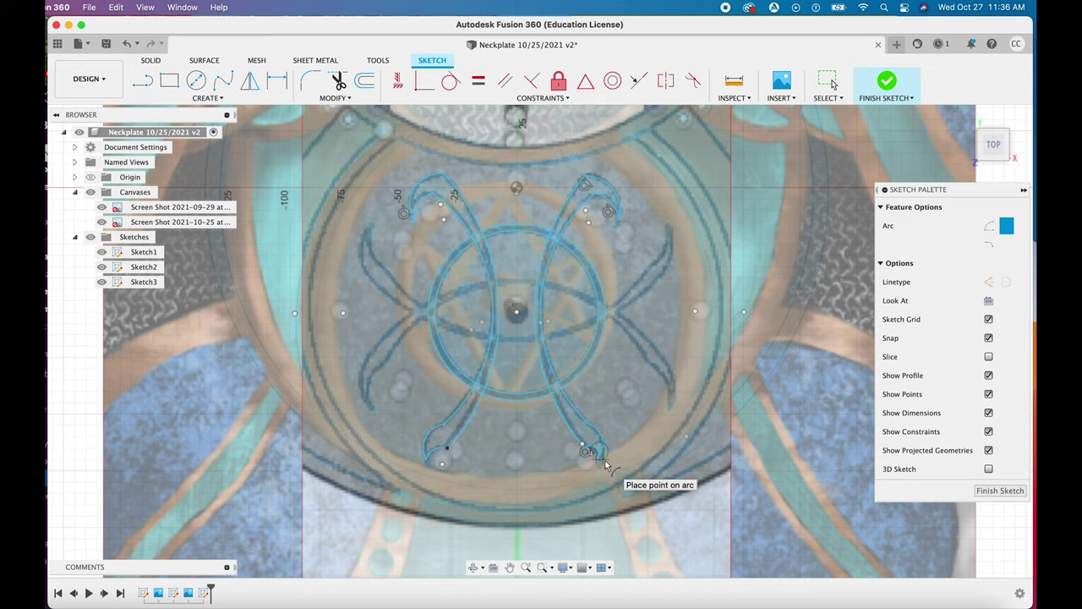
click(169, 81)
click(207, 97)
click(139, 285)
scroll(596, 452, up, 6)
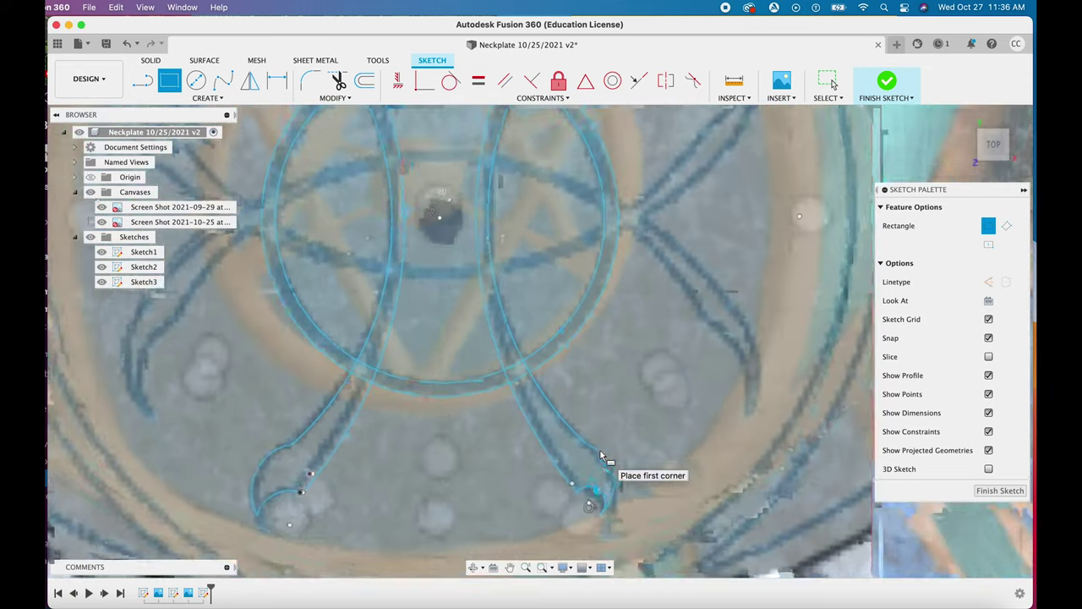
click(614, 466)
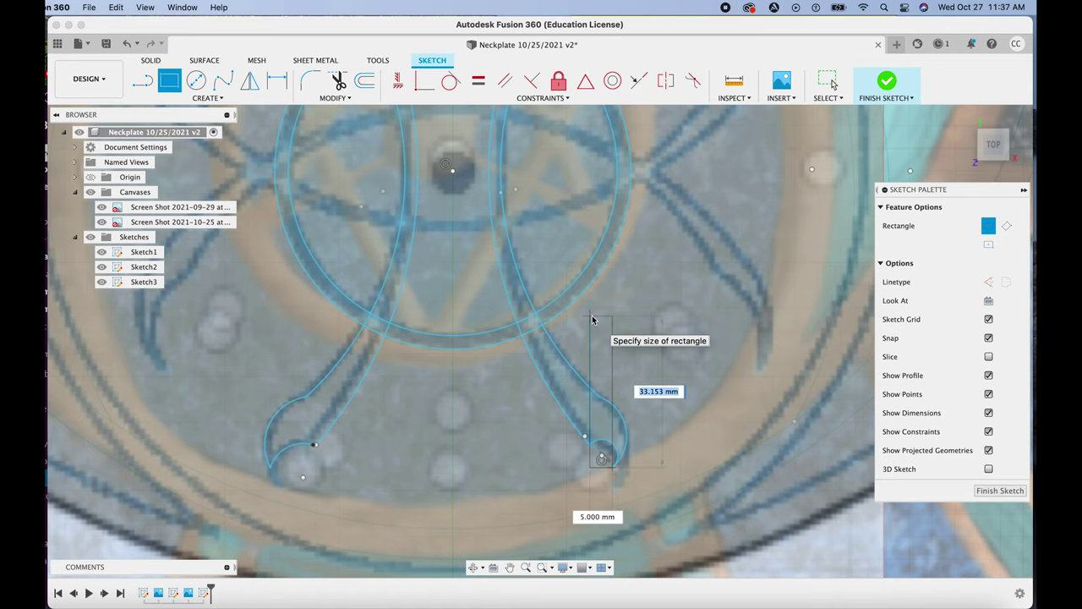
key(Escape)
scroll(524, 262, down, 6)
Draw two three-point arcs along the edges of the emblem's horizontal band that bows downward beneath the centre knob.
click(208, 98)
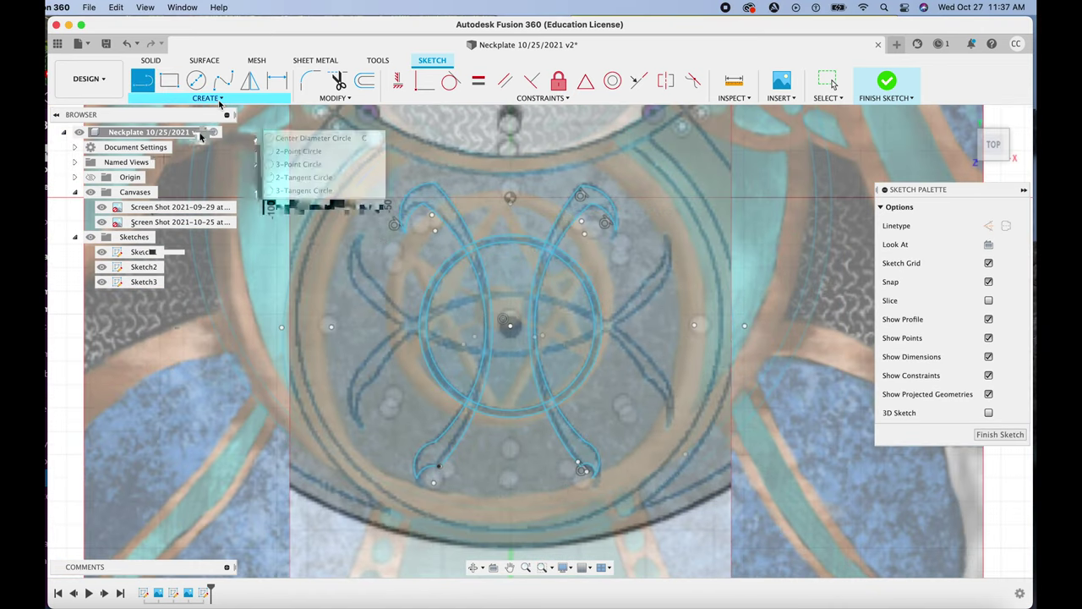
mouse_move(164, 153)
click(298, 151)
click(374, 283)
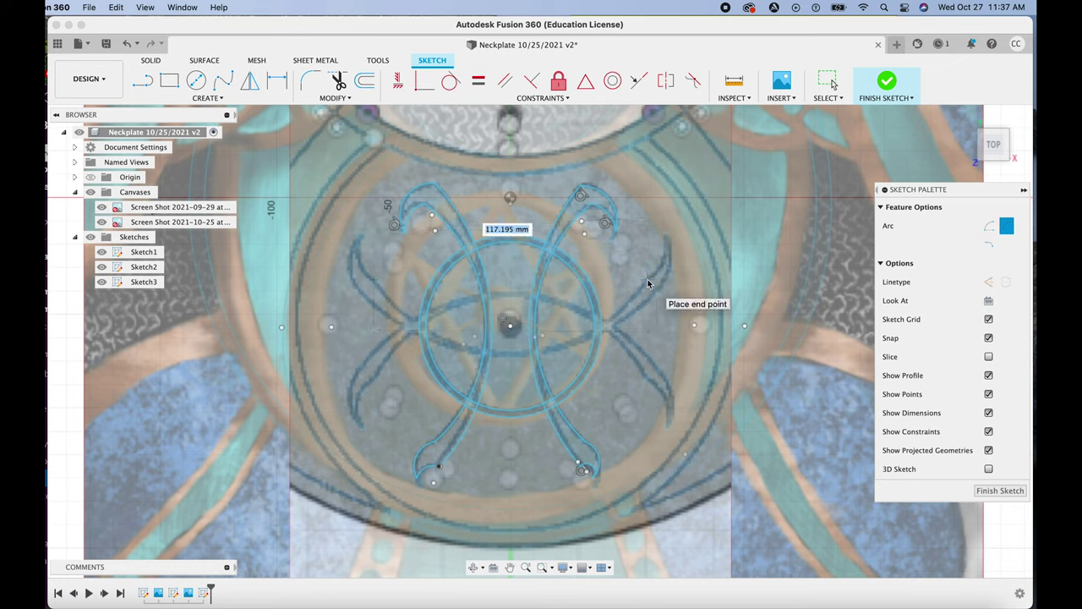
click(648, 282)
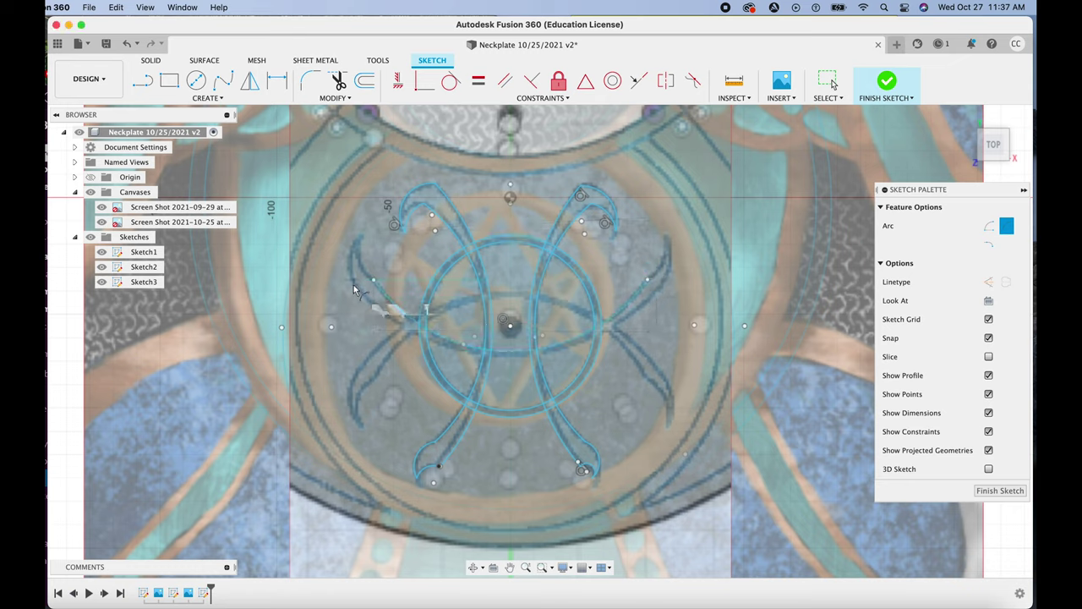
click(373, 280)
click(647, 279)
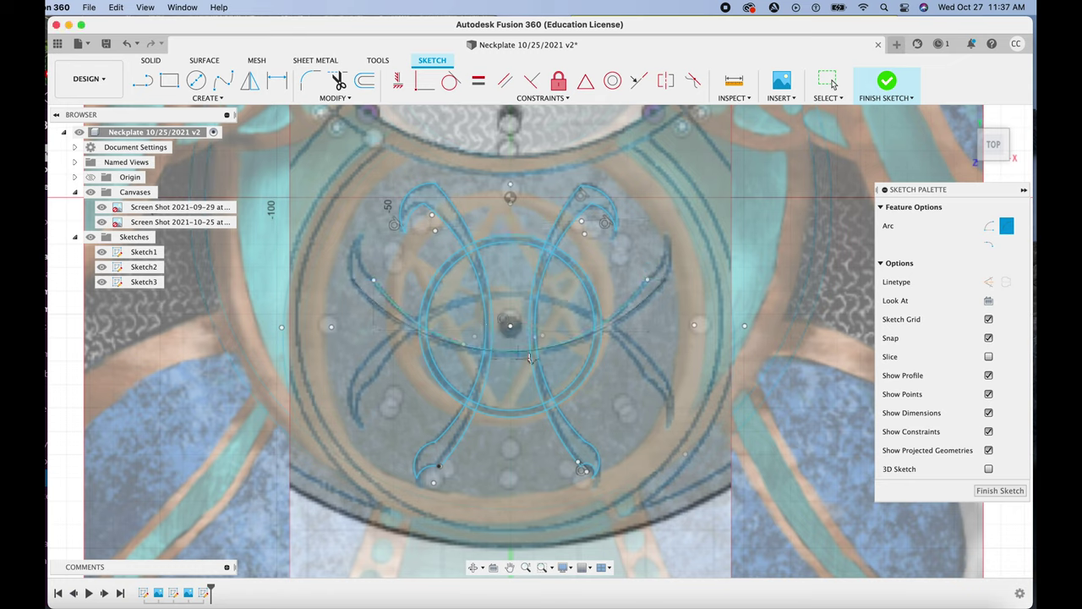
click(512, 362)
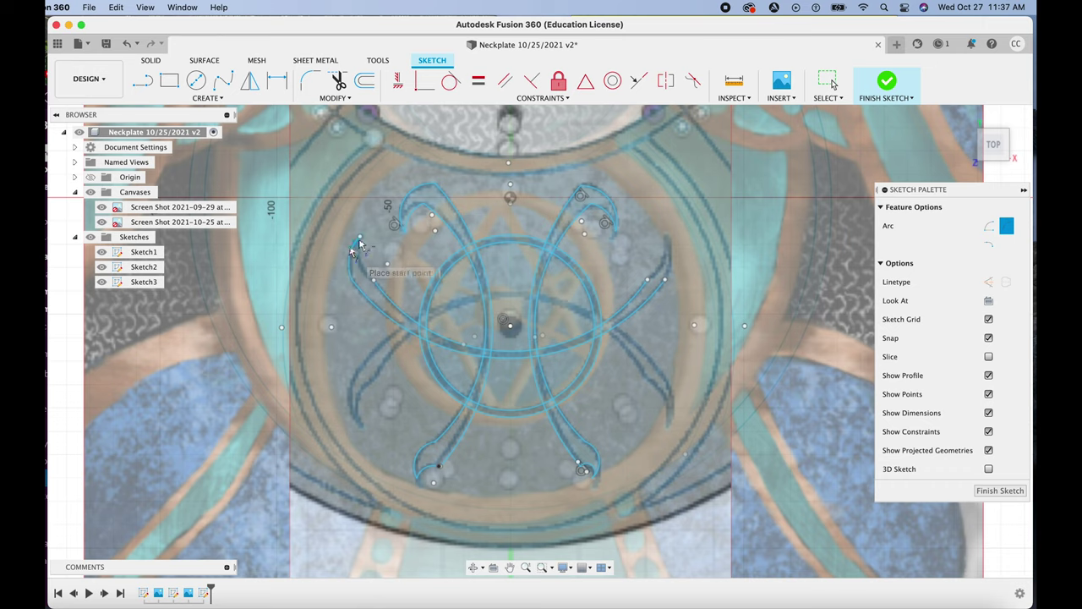
Trace the raised left and right tips of the downward-bowing band with short three-point arcs joined to its edge arcs.
click(668, 274)
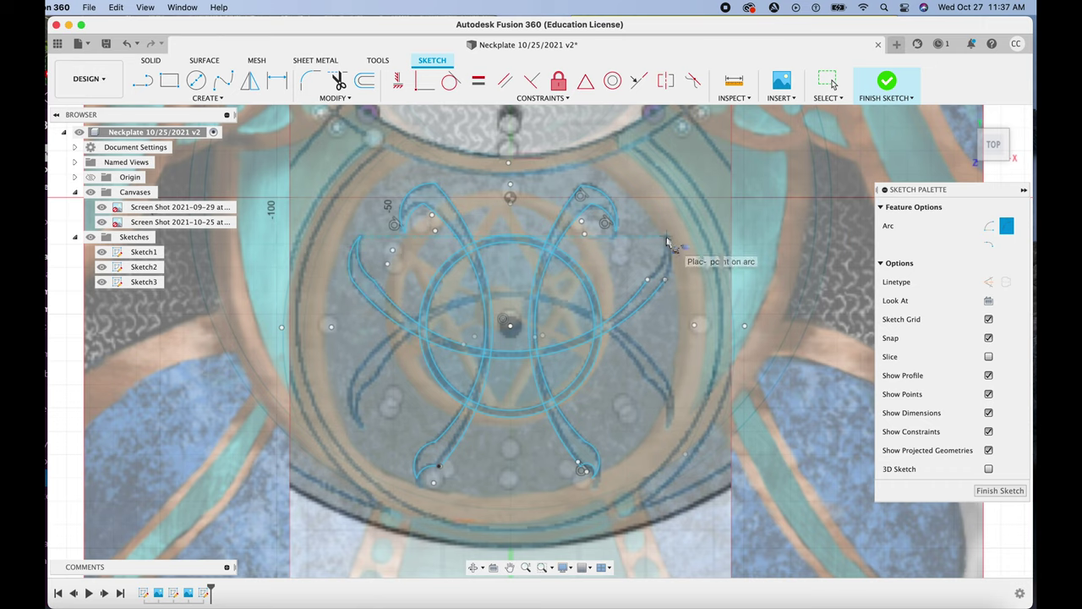
scroll(693, 253, up, 2)
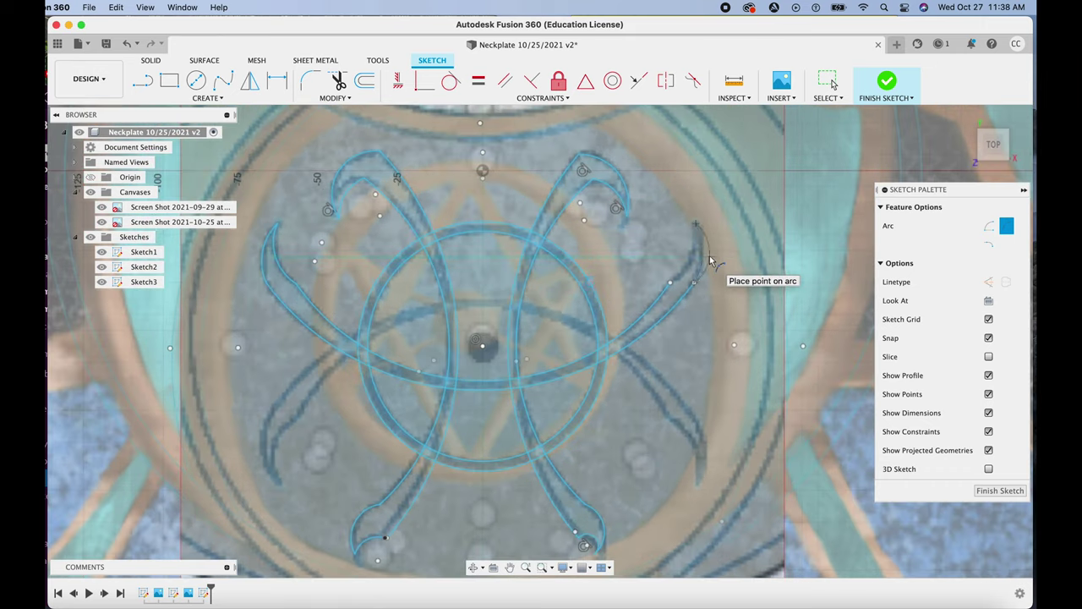
click(670, 285)
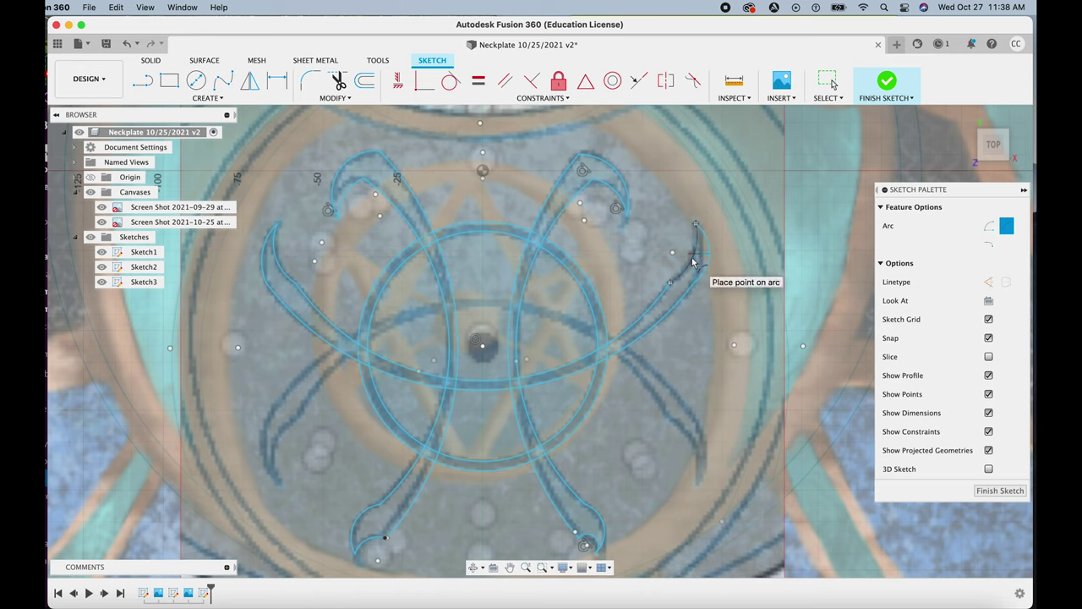
Draw two three-point arcs along the edges of the horizontal band that bows upward above the centre knob.
scroll(519, 328, down, 3)
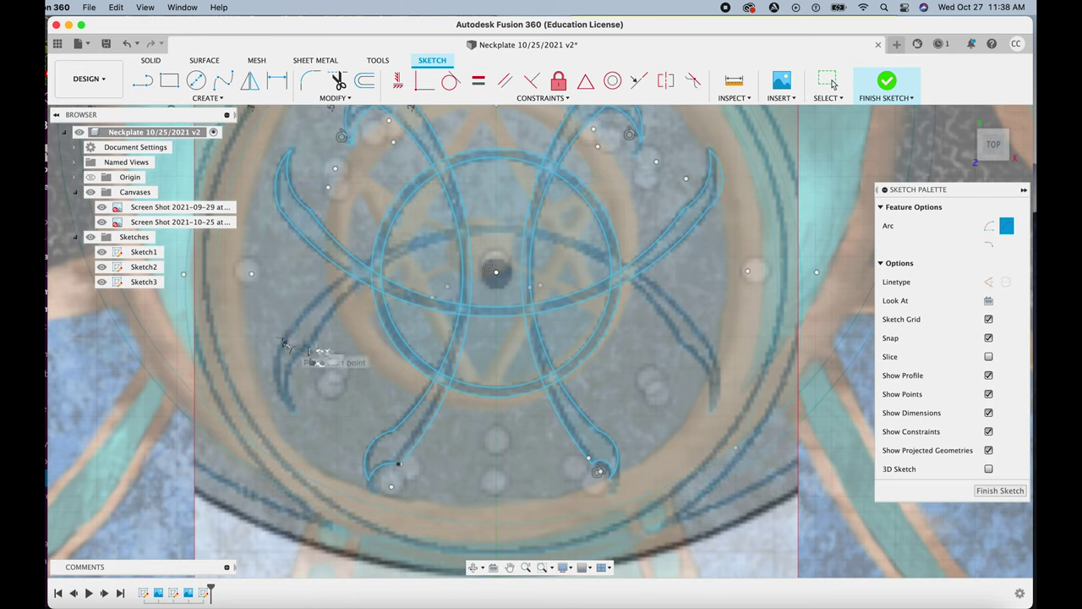
click(284, 342)
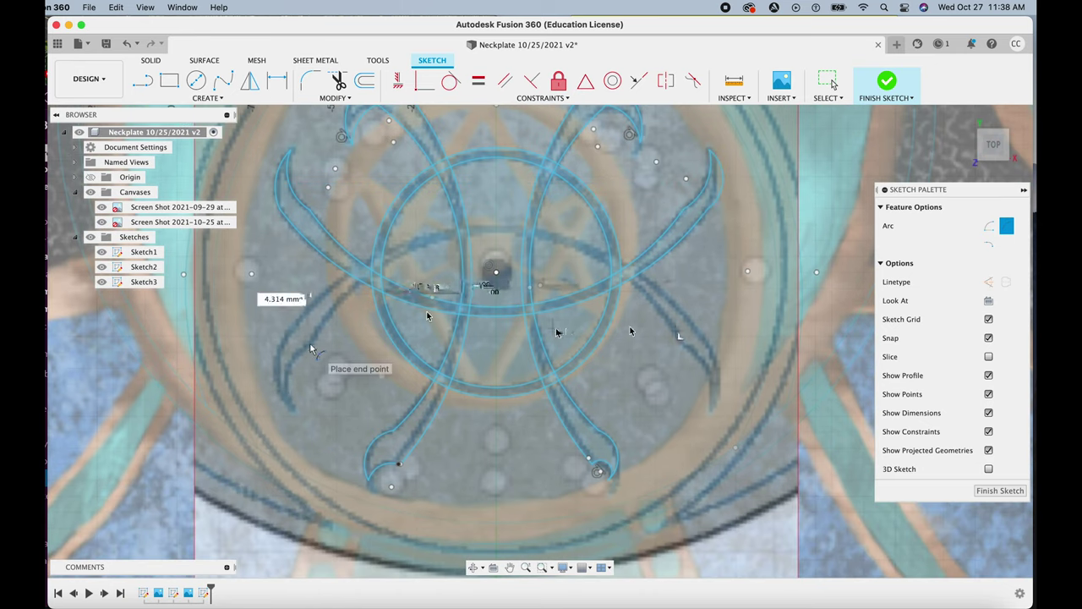
click(682, 343)
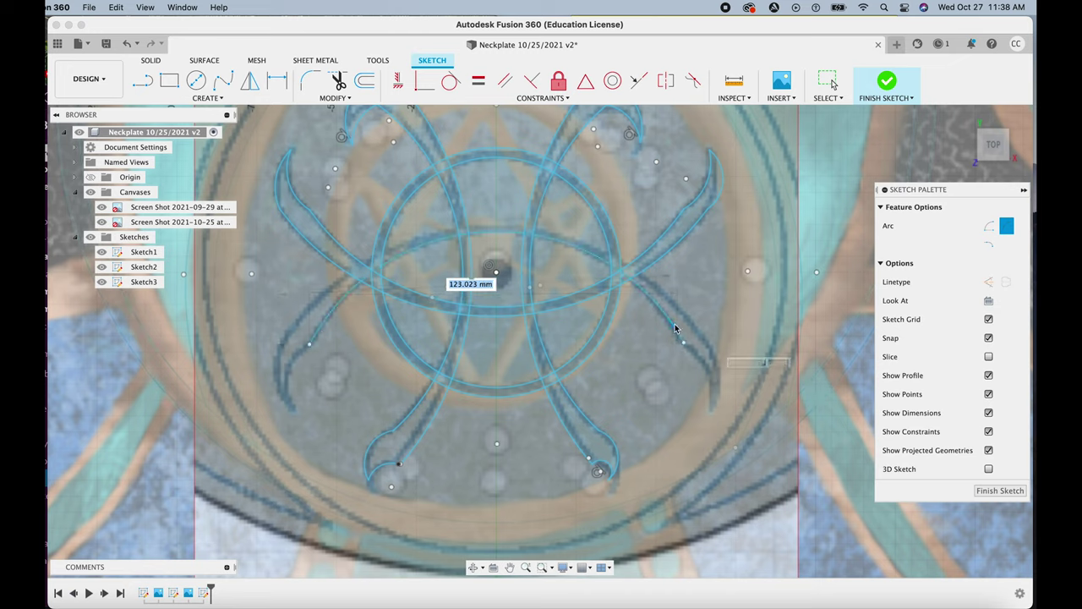
click(500, 229)
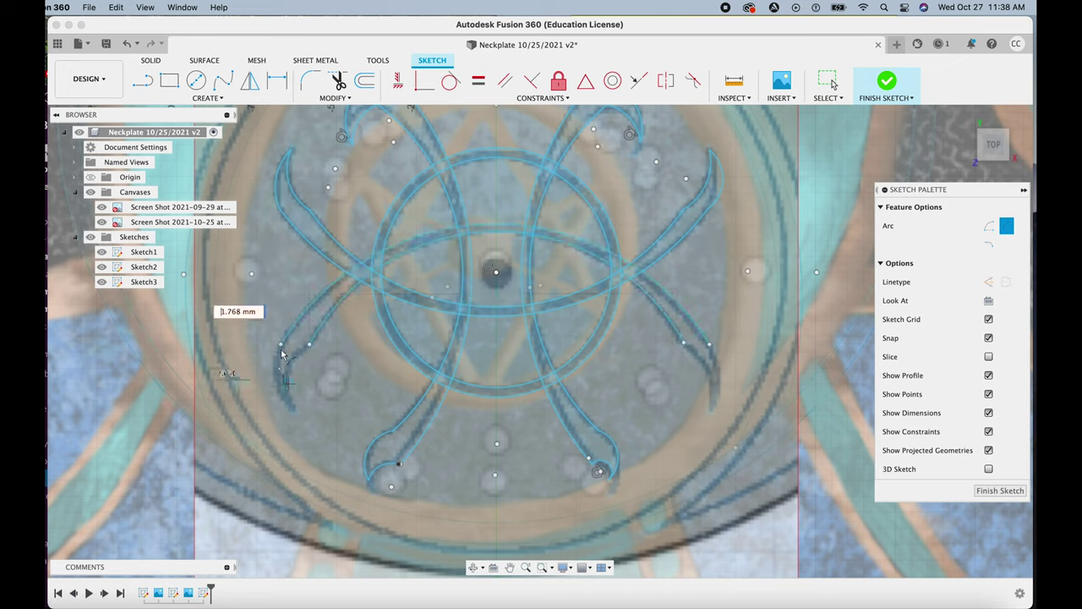
Trace the lower left and right tips of the upward-bowing band with short three-point arcs, and finish the sketch.
click(293, 410)
click(309, 344)
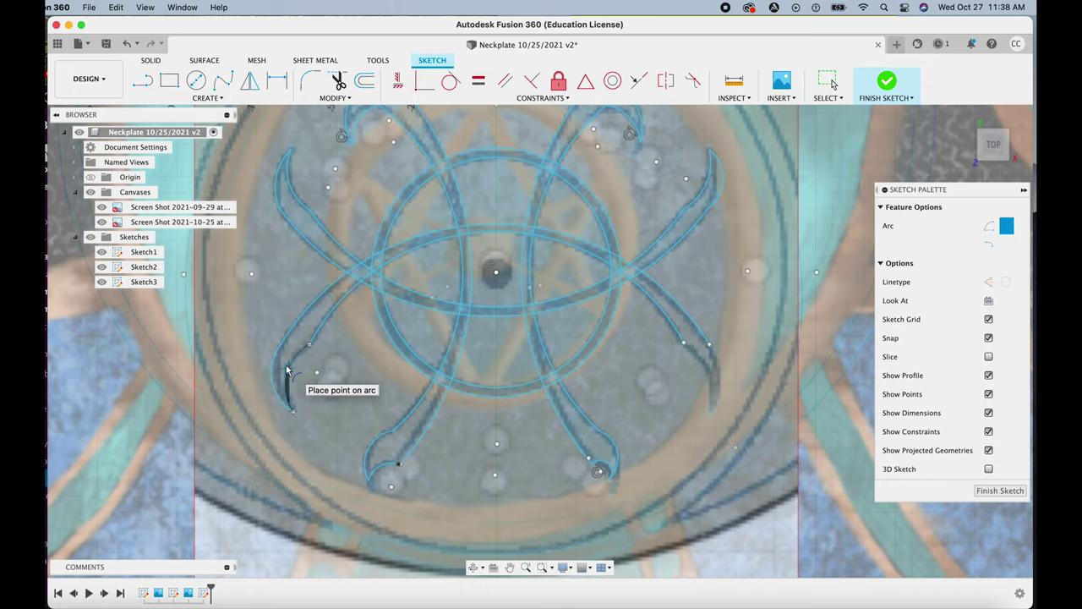
click(712, 409)
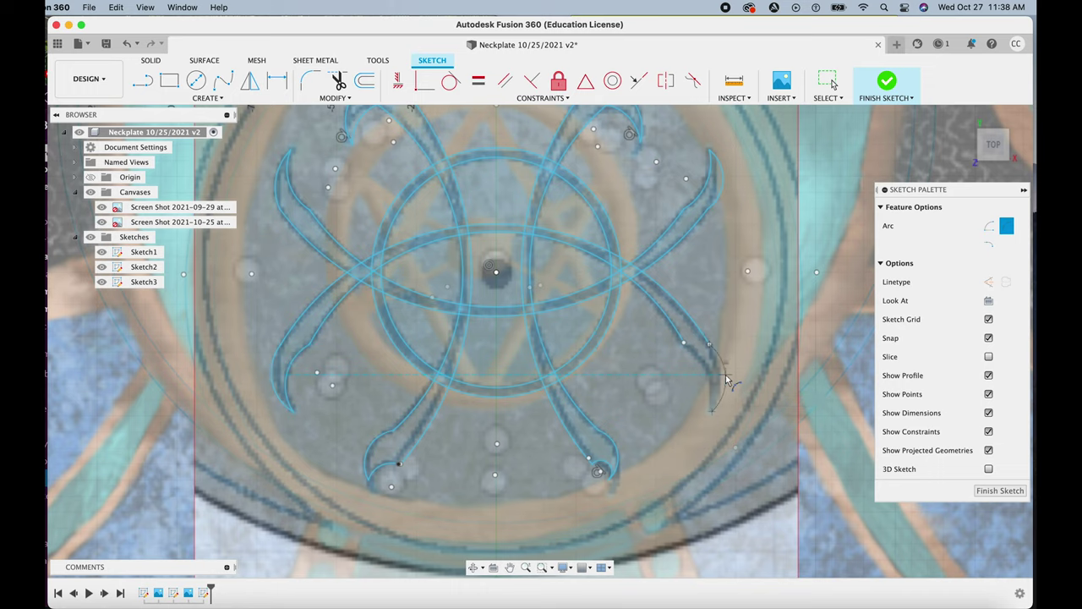
scroll(495, 448, down, 5)
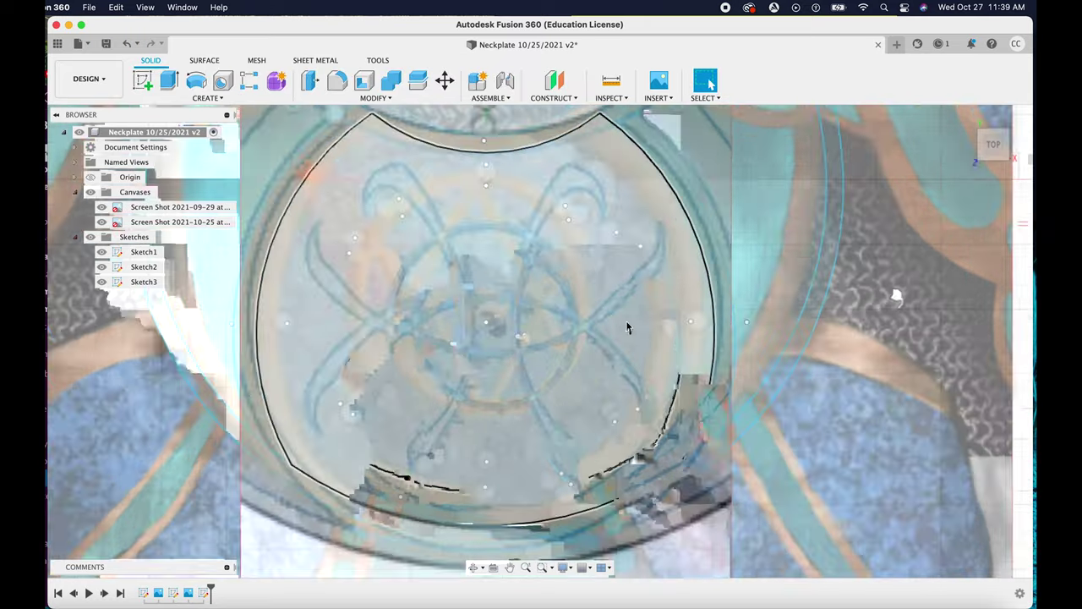
Examine Sketch3's profiles for gaps, looking closely at the arc endpoints at the left vertical band's lower tip.
scroll(509, 365, up, 5)
click(143, 281)
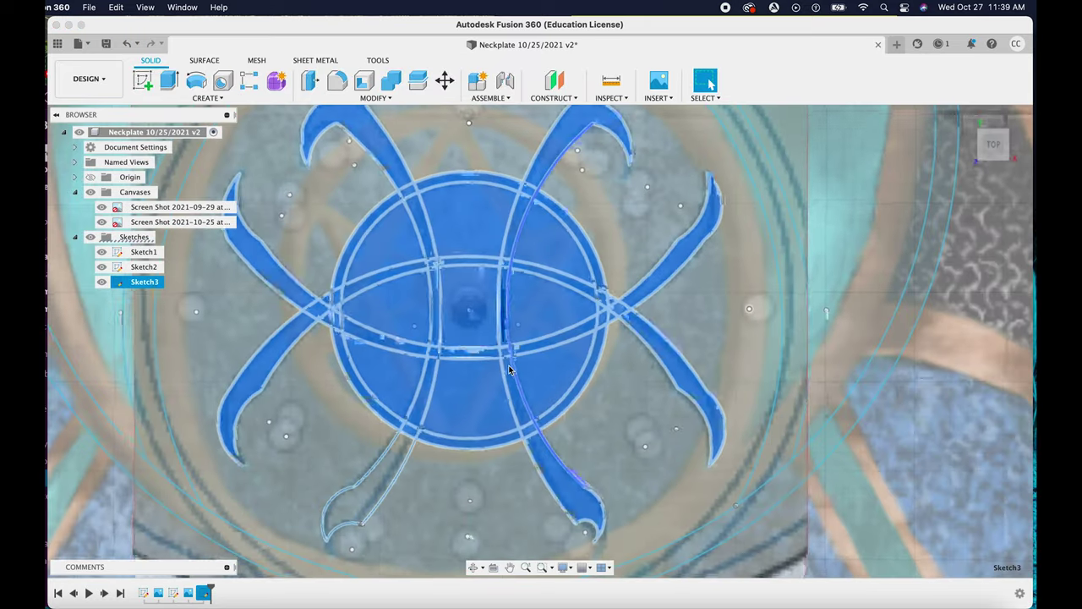
scroll(345, 403, up, 5)
click(218, 391)
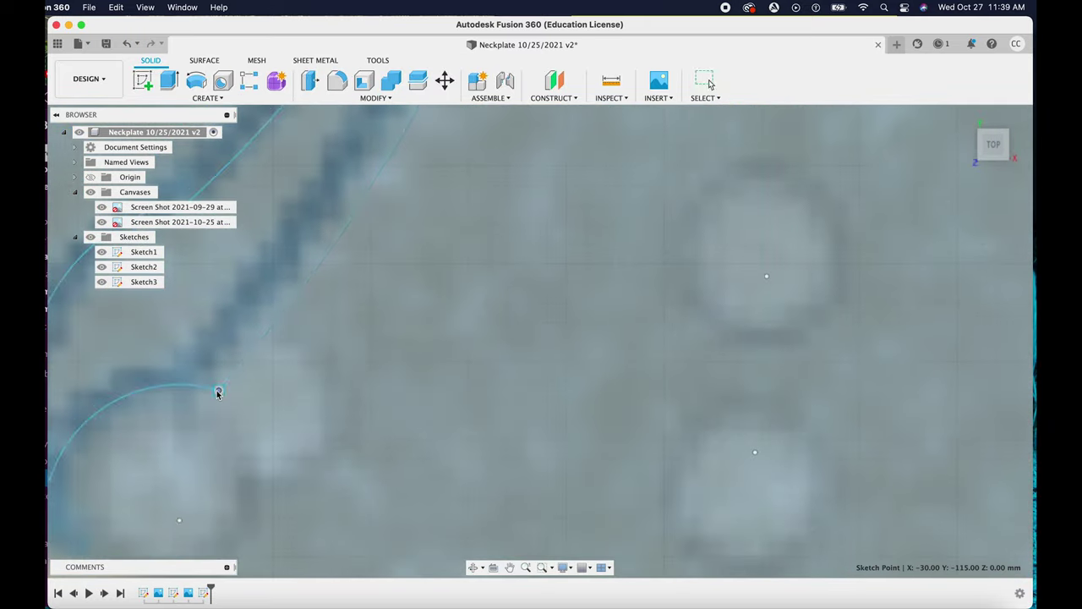
scroll(217, 395, down, 5)
scroll(217, 392, up, 4)
scroll(217, 391, down, 2)
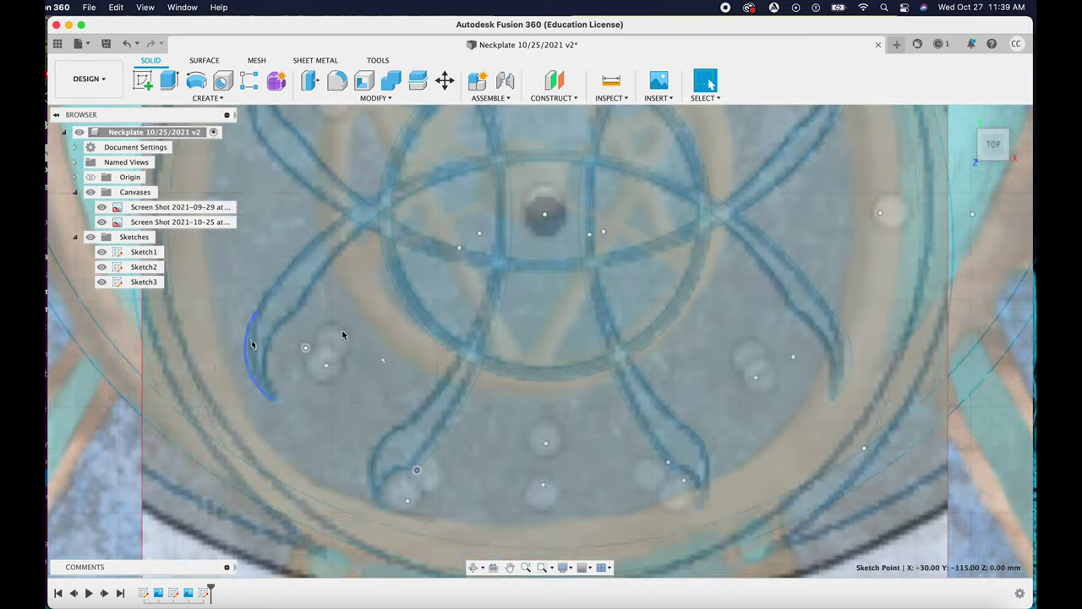
Adjust the short arcs at the lower tips of both vertical bands until the left one forms a closed profile in Sketch3.
click(140, 283)
drag(699, 495, 682, 494)
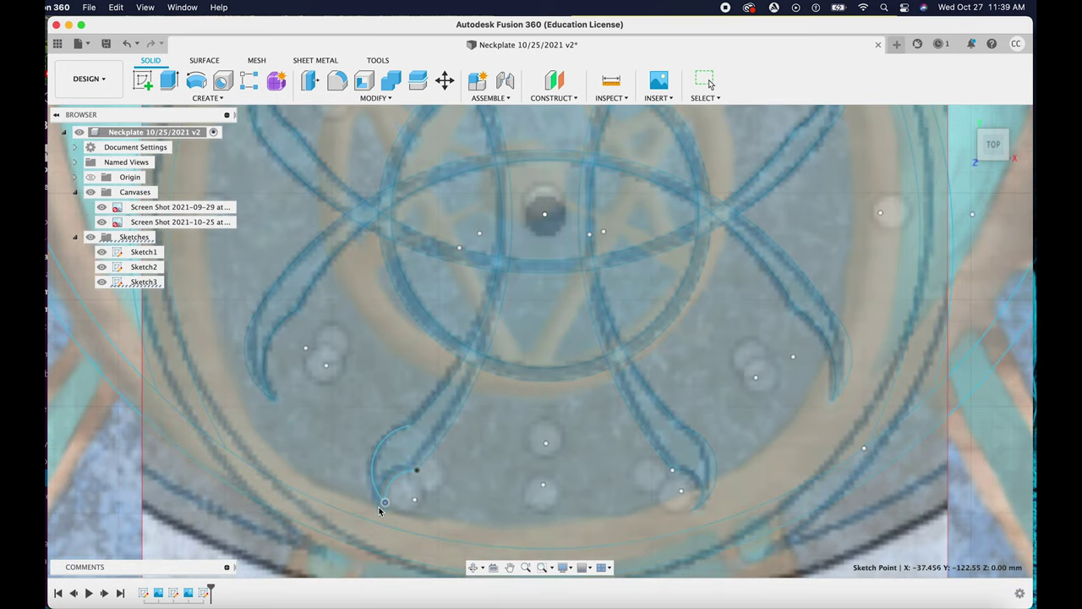
drag(411, 502, 422, 500)
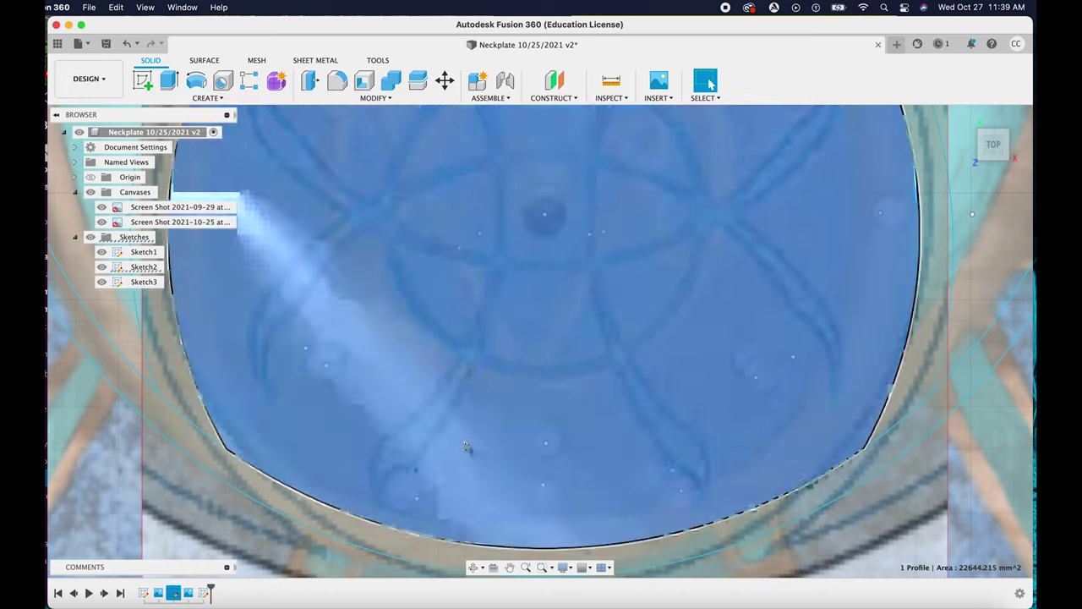
click(144, 266)
scroll(415, 469, up, 10)
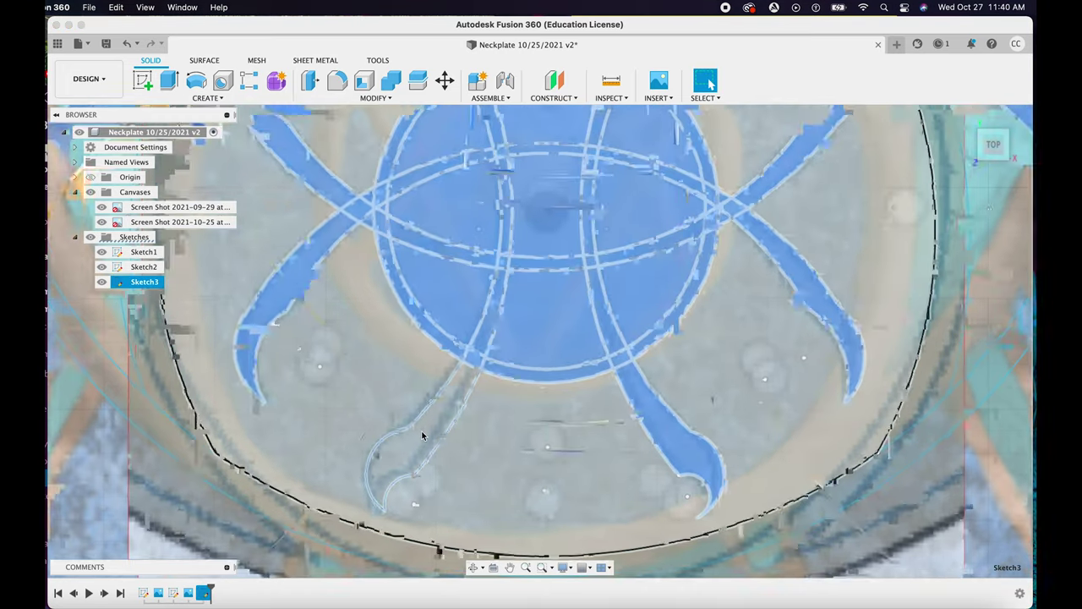
scroll(367, 363, down, 5)
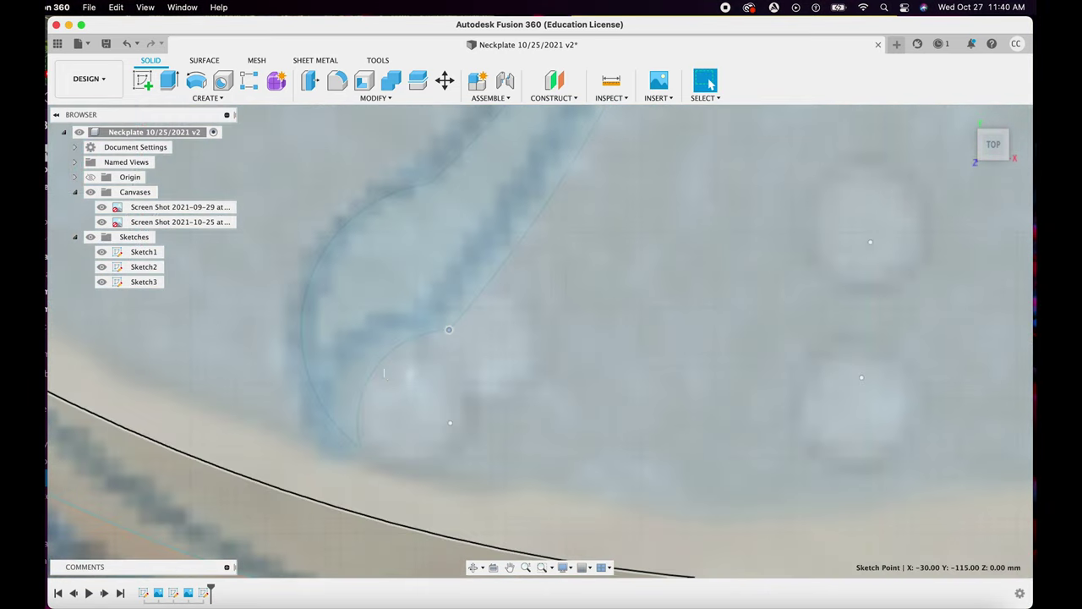
click(144, 282)
scroll(382, 283, down, 5)
scroll(383, 283, down, 5)
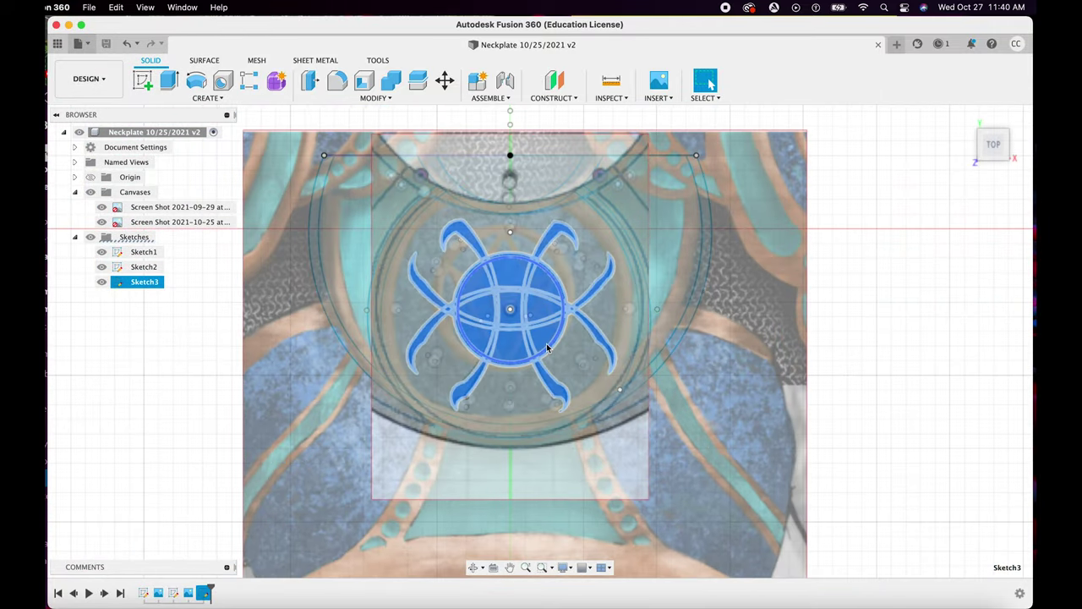
Hide both screenshot canvases and Sketch1, leaving Sketch2 and Sketch3 shown.
click(101, 207)
click(101, 222)
click(101, 252)
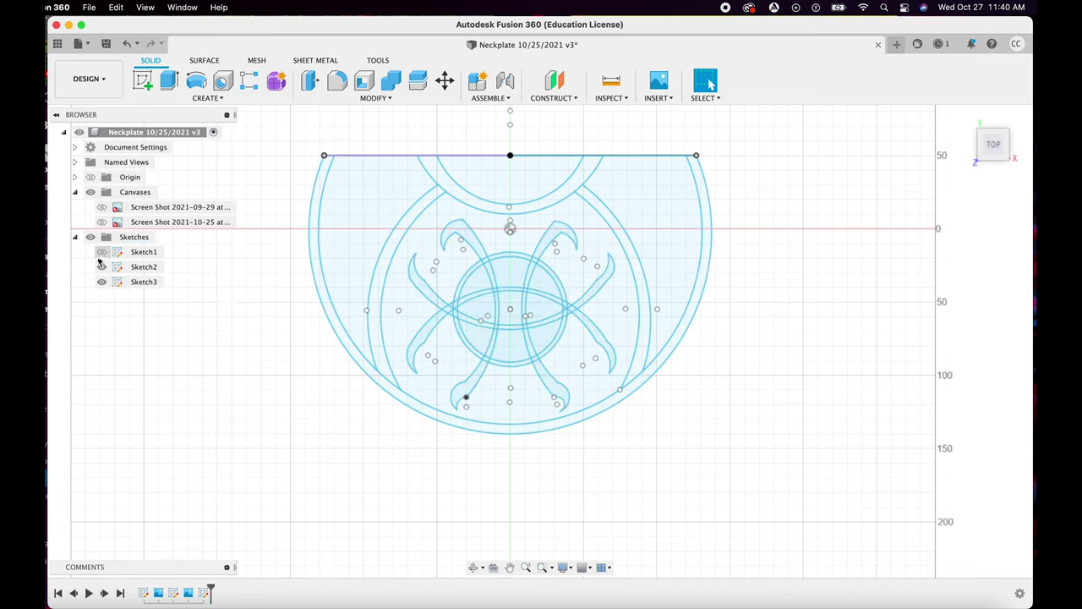
Delete both halves of the straight line across the top edge of the neckplate outline.
key(Delete)
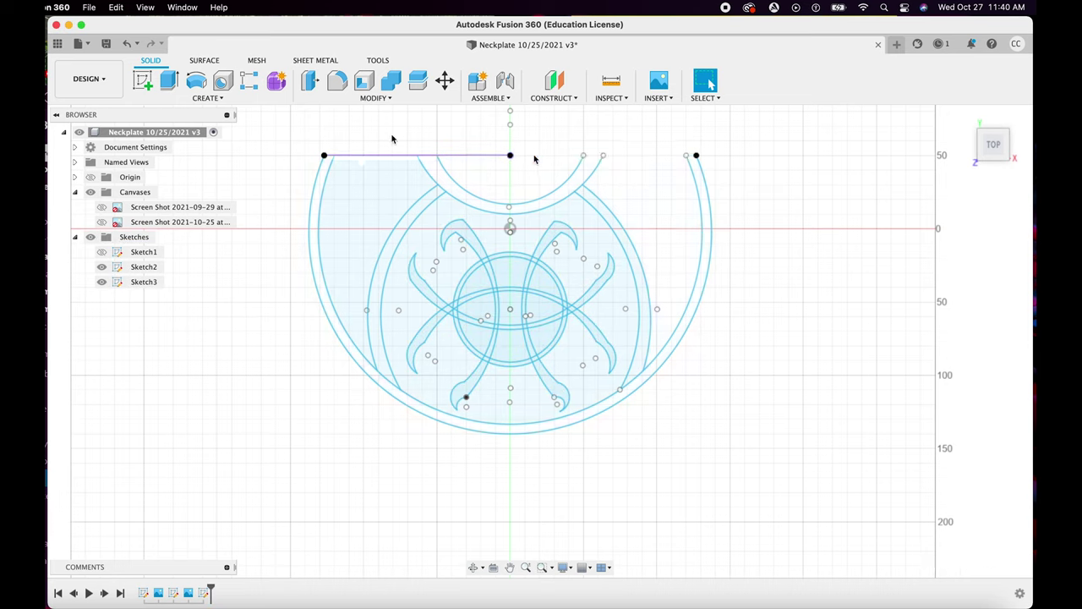
click(127, 43)
click(644, 158)
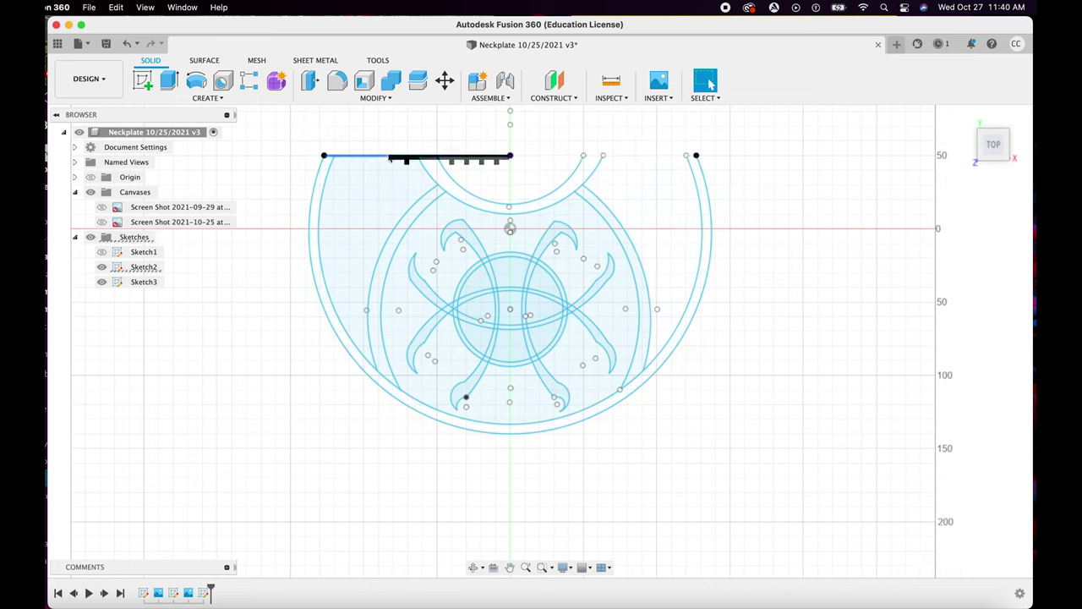
click(386, 159)
In Sketch2, draw a straight top line on each side from the outer arc's end to the neck opening's arc end, and save the design.
click(142, 266)
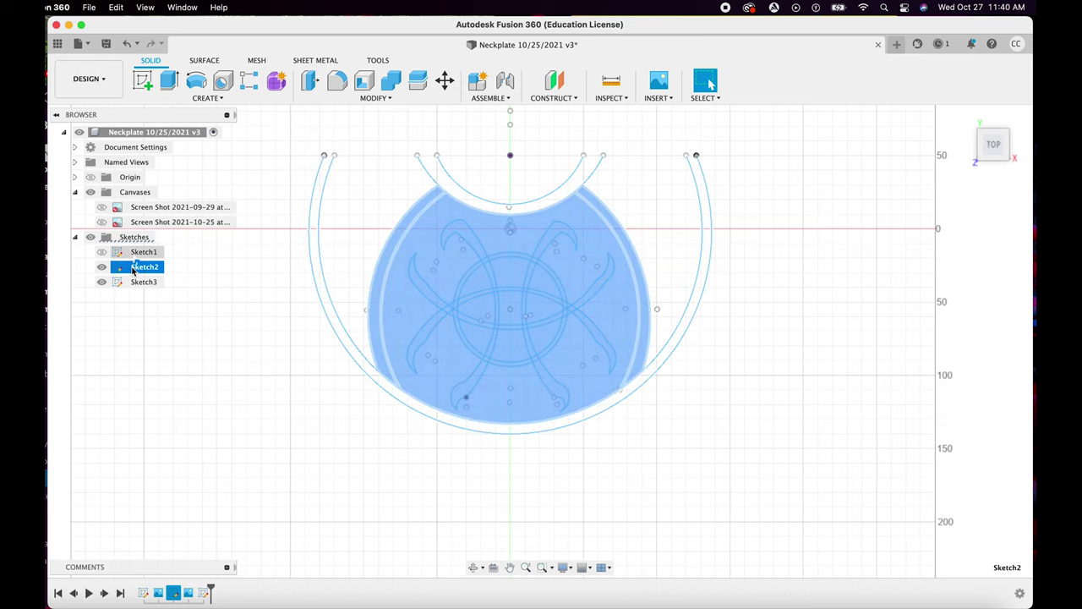
right_click(137, 270)
click(169, 308)
key(l)
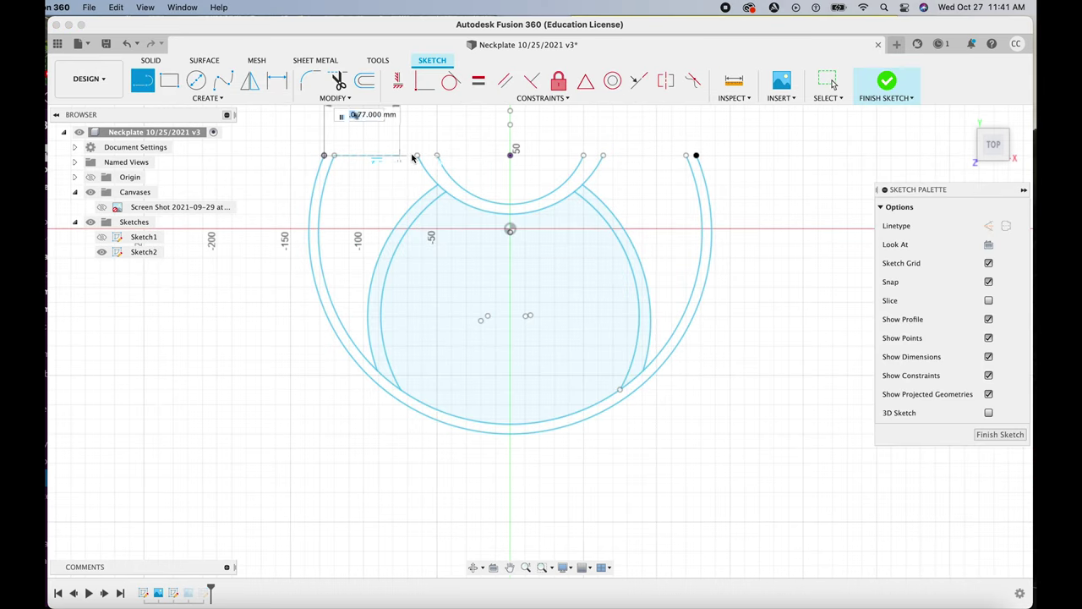
click(323, 155)
click(437, 155)
click(696, 155)
click(583, 155)
click(89, 7)
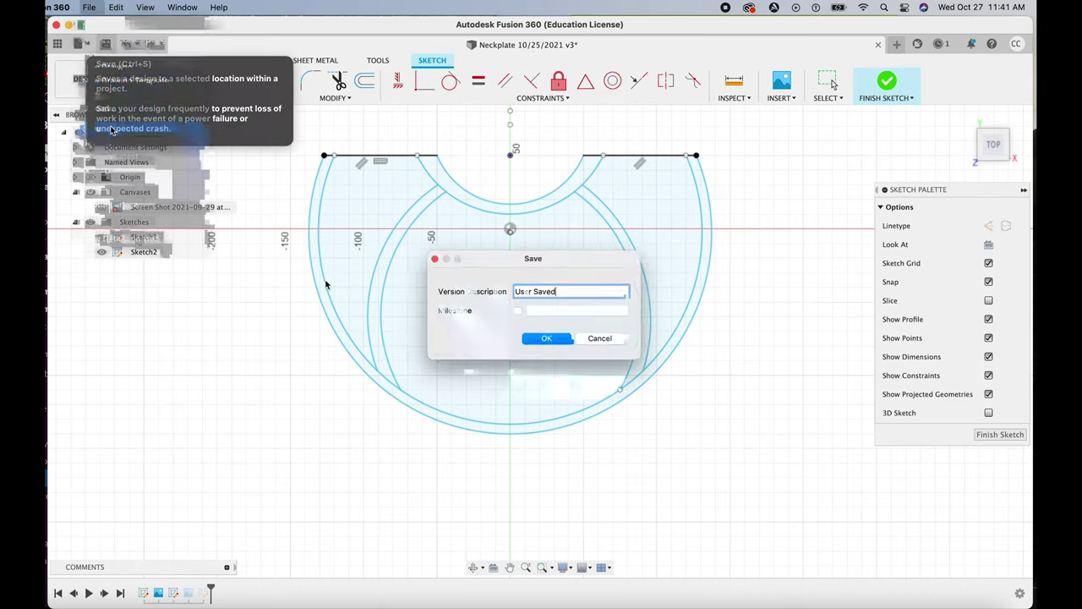
key(Return)
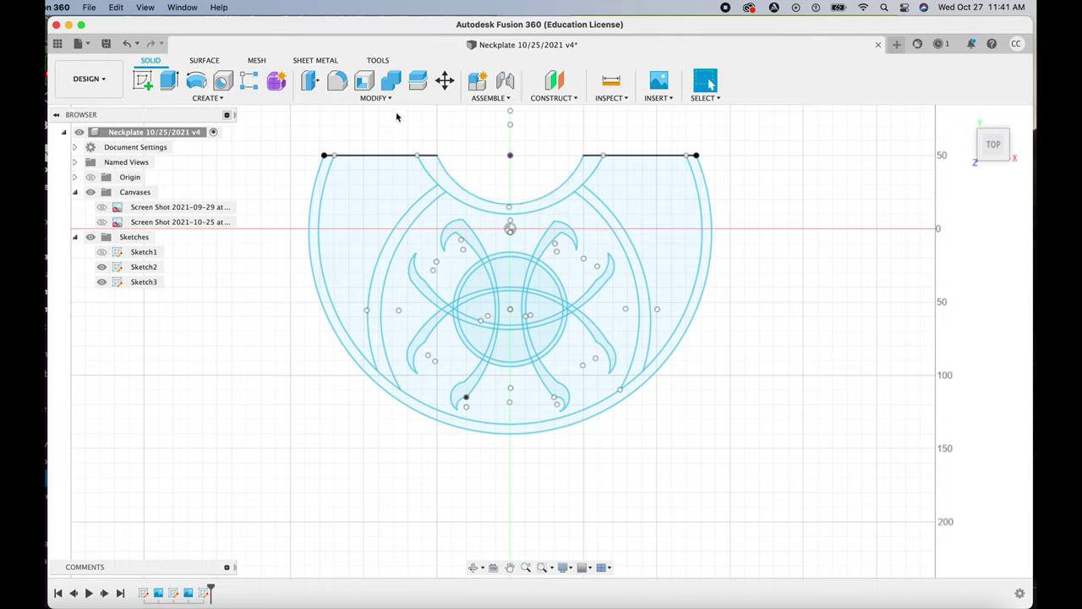
Create a cylinder as a new body on the horizontal plane, centred on the origin, about 775.6 mm in diameter and 600 mm high.
click(194, 100)
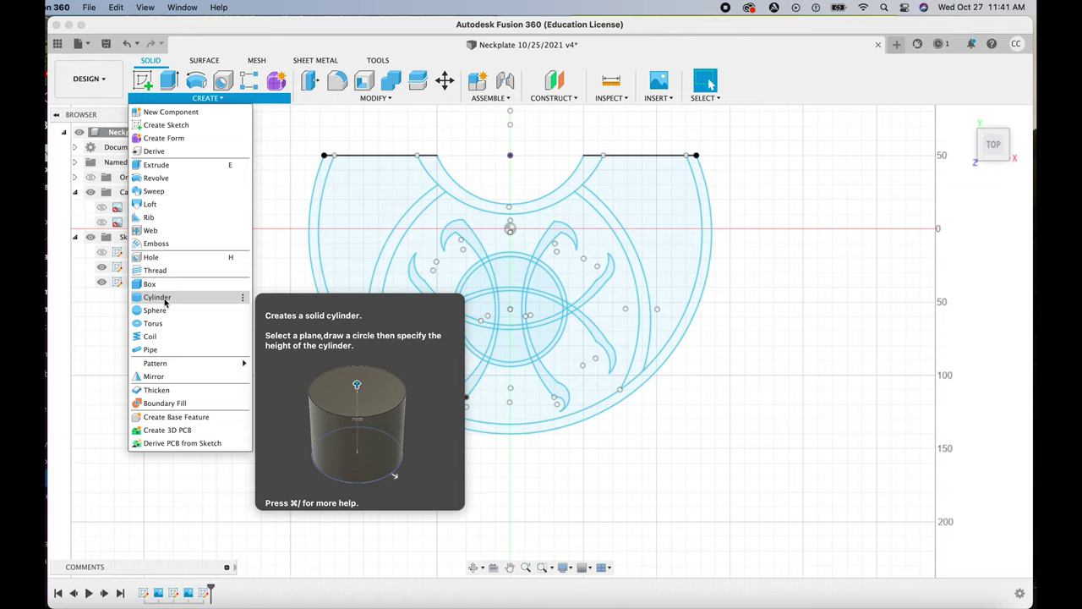
click(157, 298)
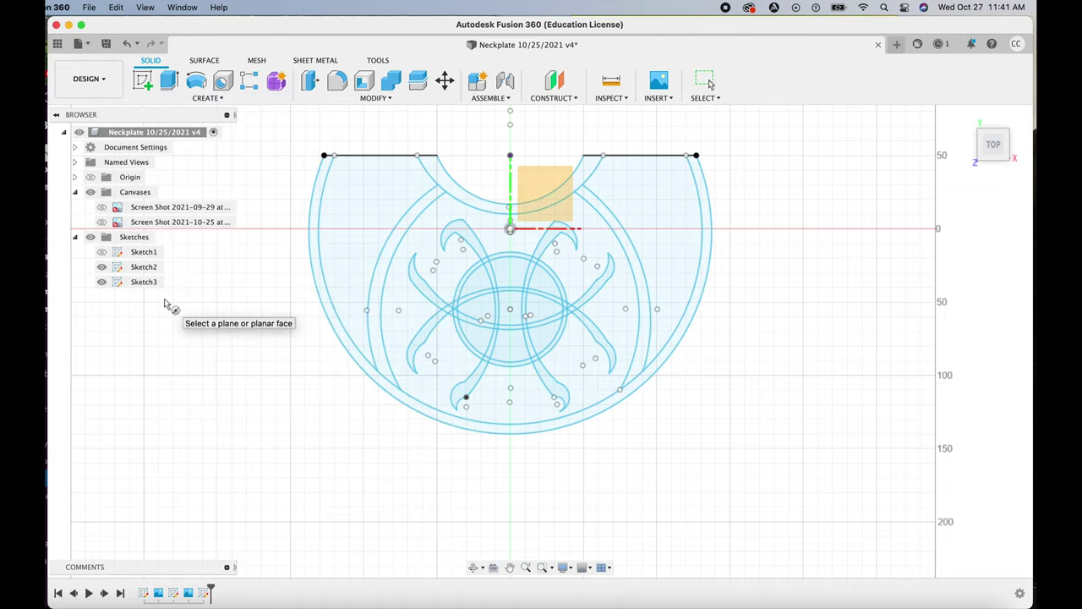
click(546, 187)
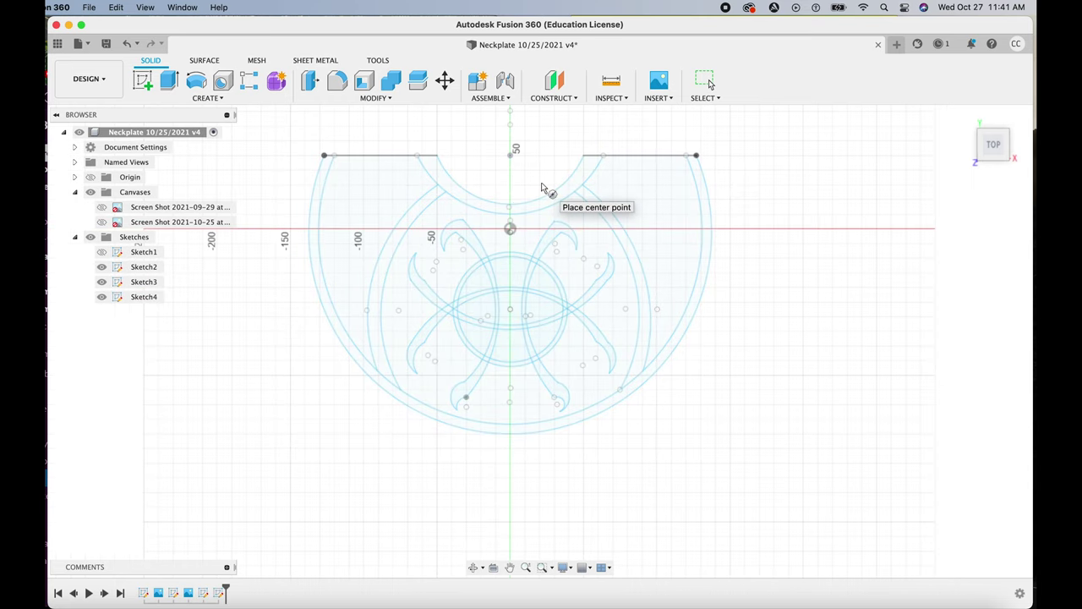
click(510, 228)
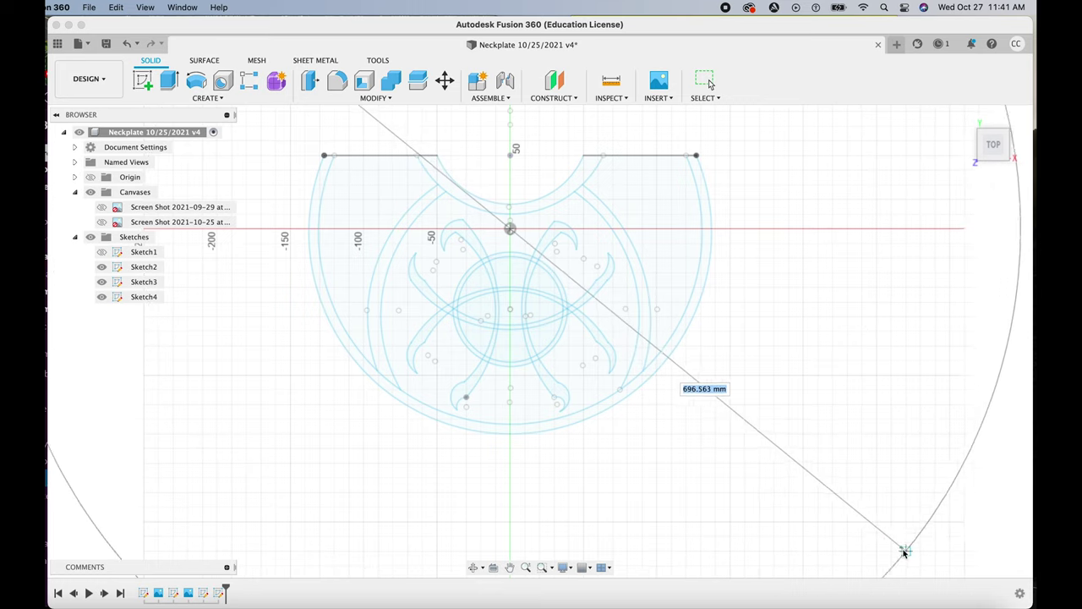
click(960, 581)
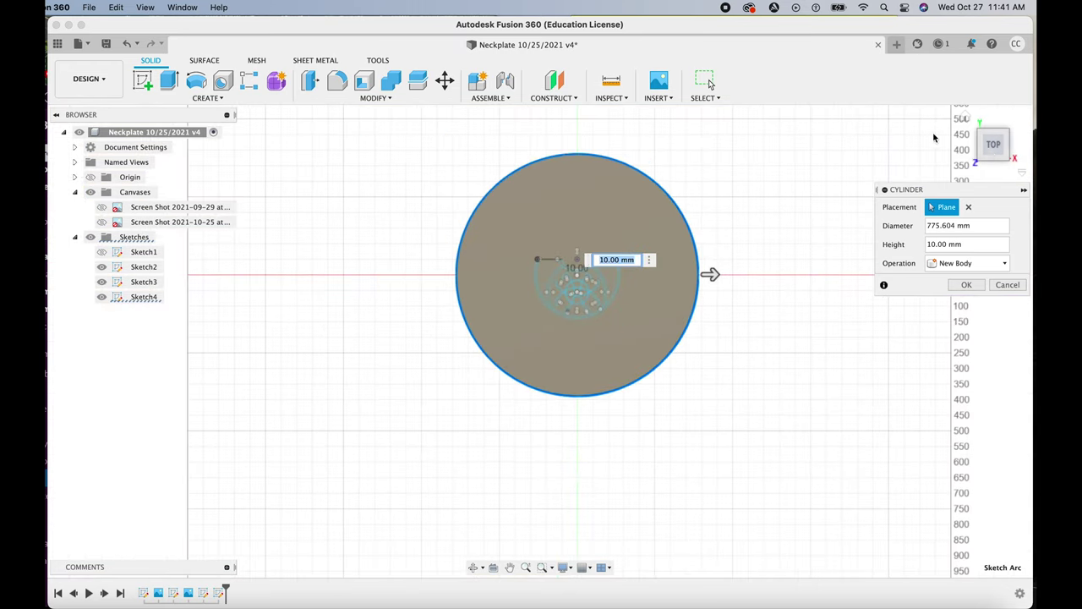
click(1003, 155)
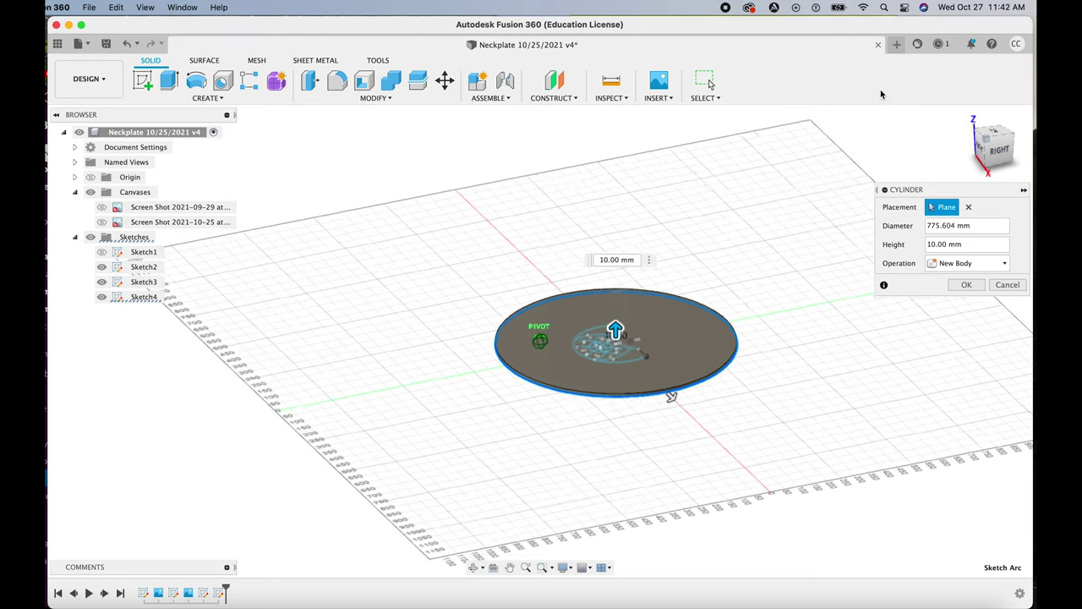
drag(616, 328, 593, 155)
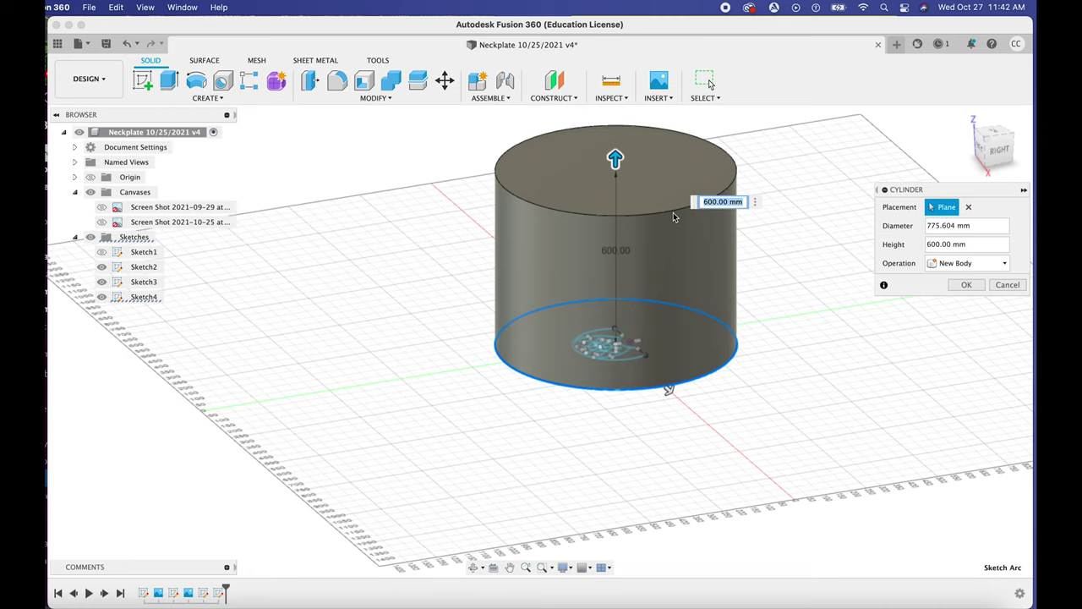
click(966, 286)
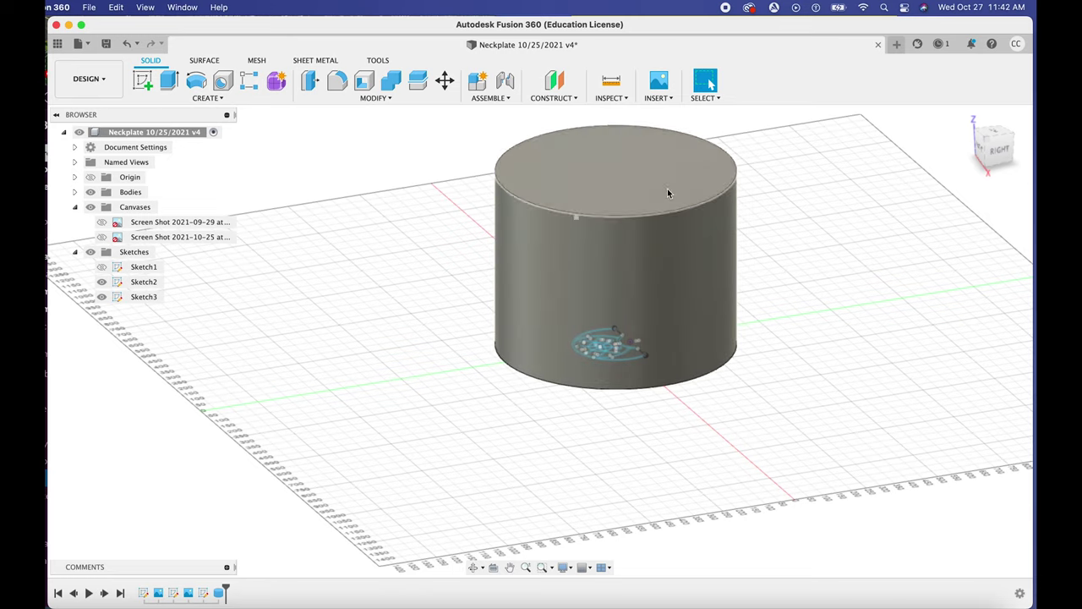
Move the cylinder body by -350 mm along Z.
click(535, 264)
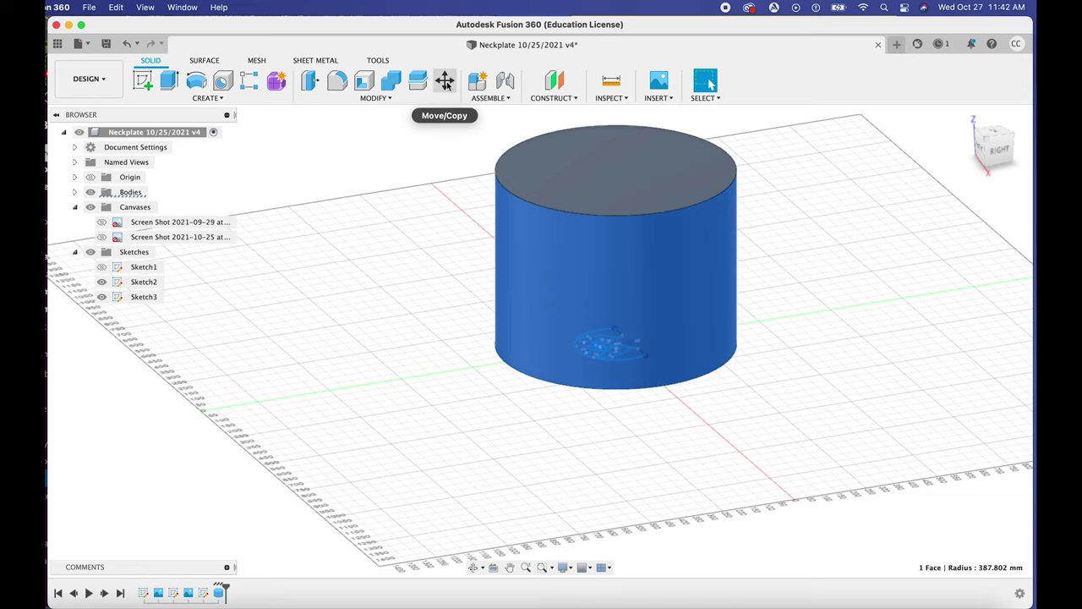
click(444, 80)
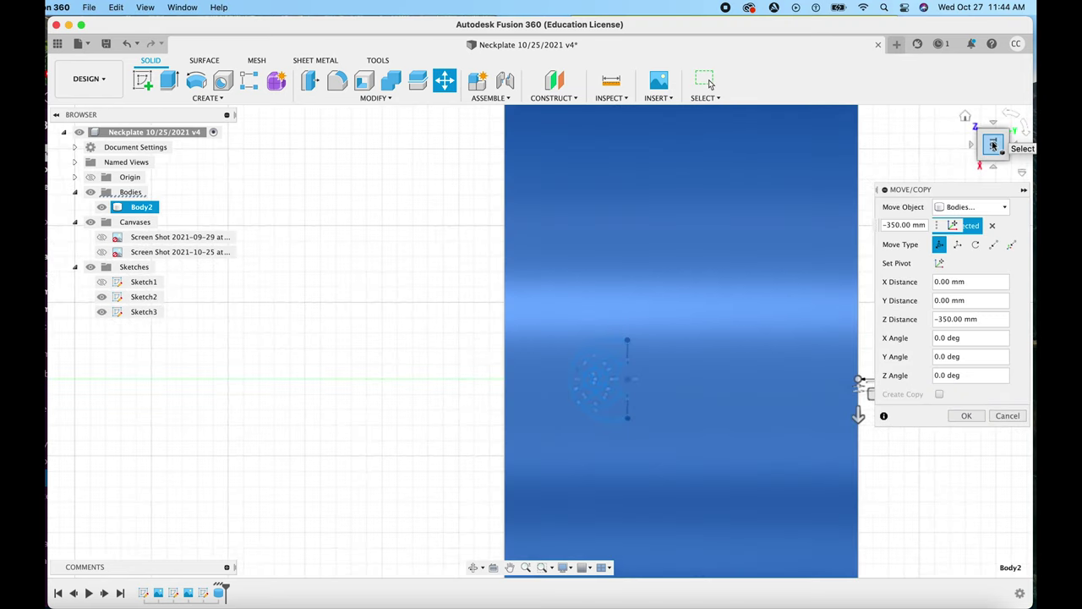
click(1013, 112)
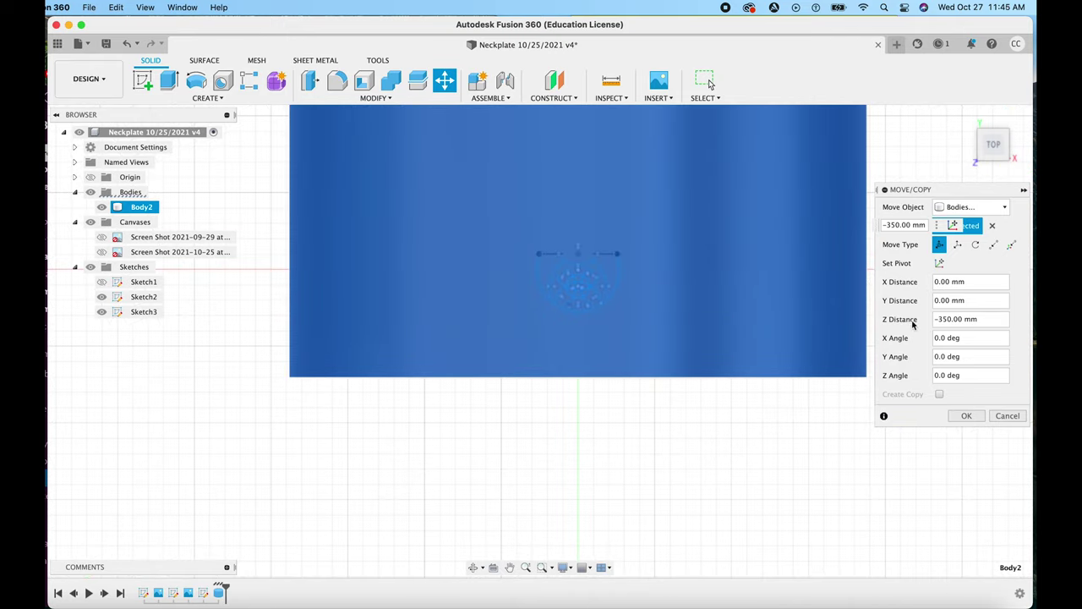
click(965, 416)
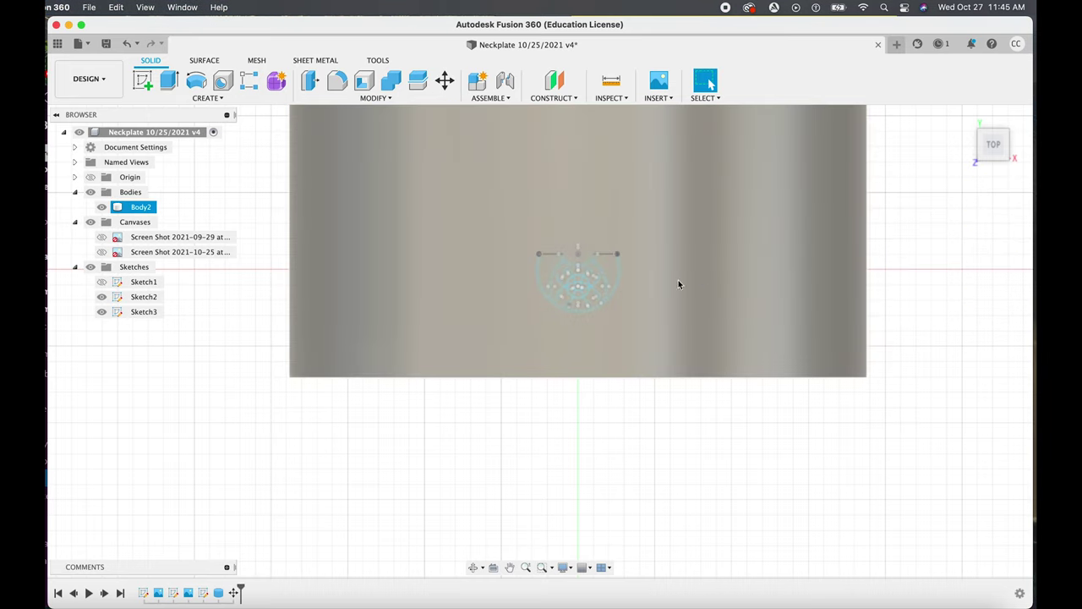
Hide the cylinder body, leaving the neckplate sketches shown.
scroll(584, 277, up, 10)
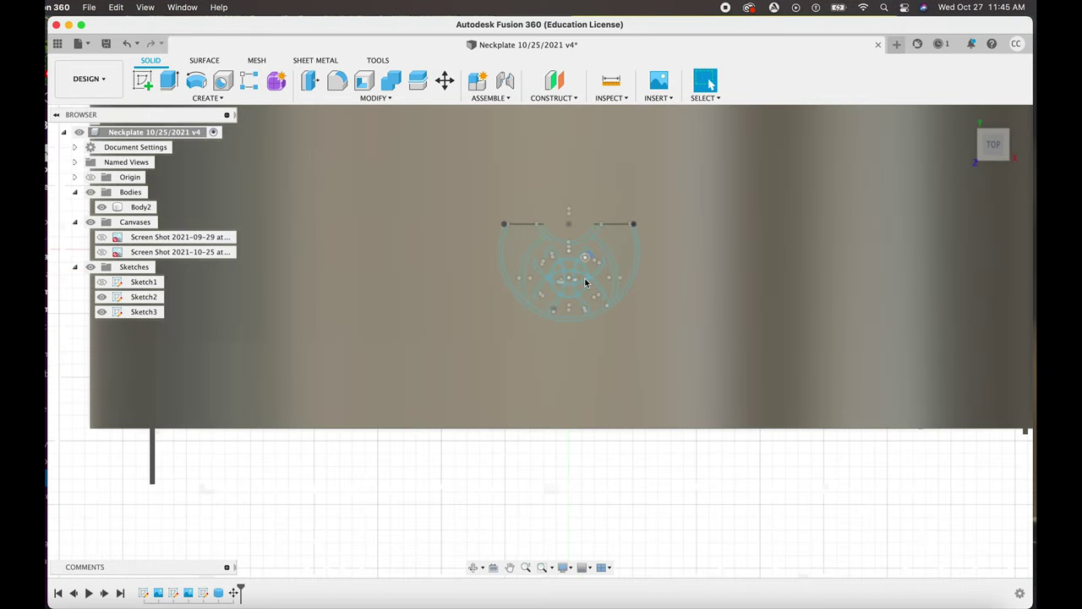
scroll(585, 282, left, 3)
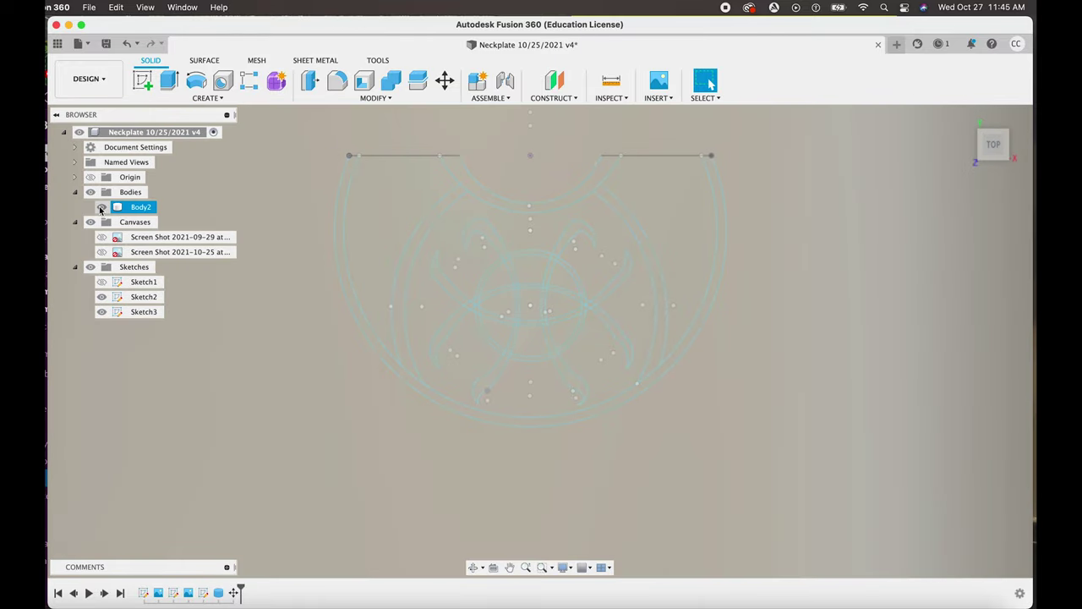
click(100, 208)
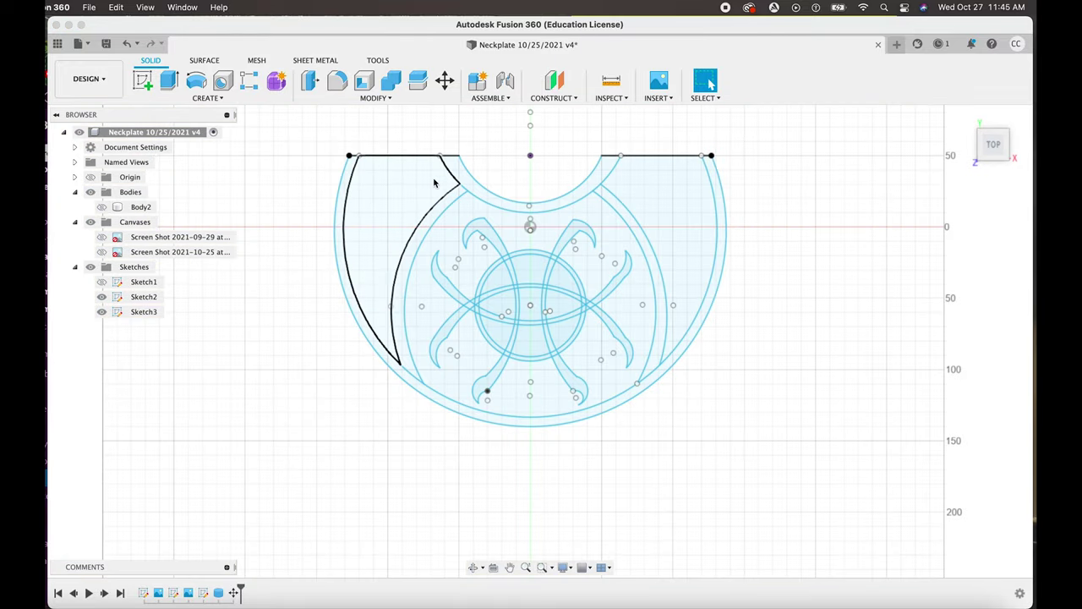
click(434, 183)
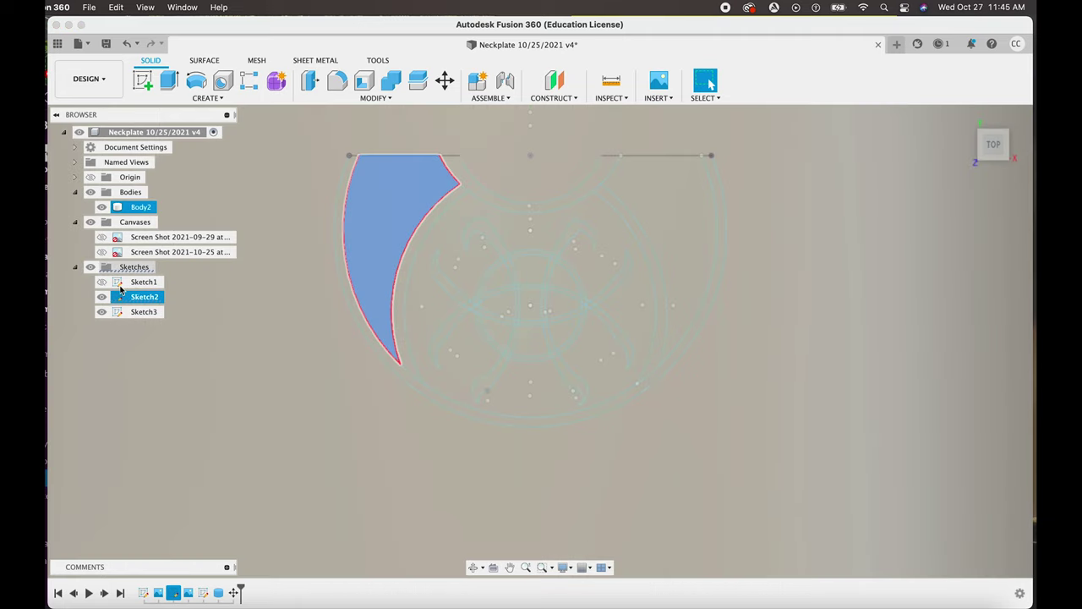
click(139, 297)
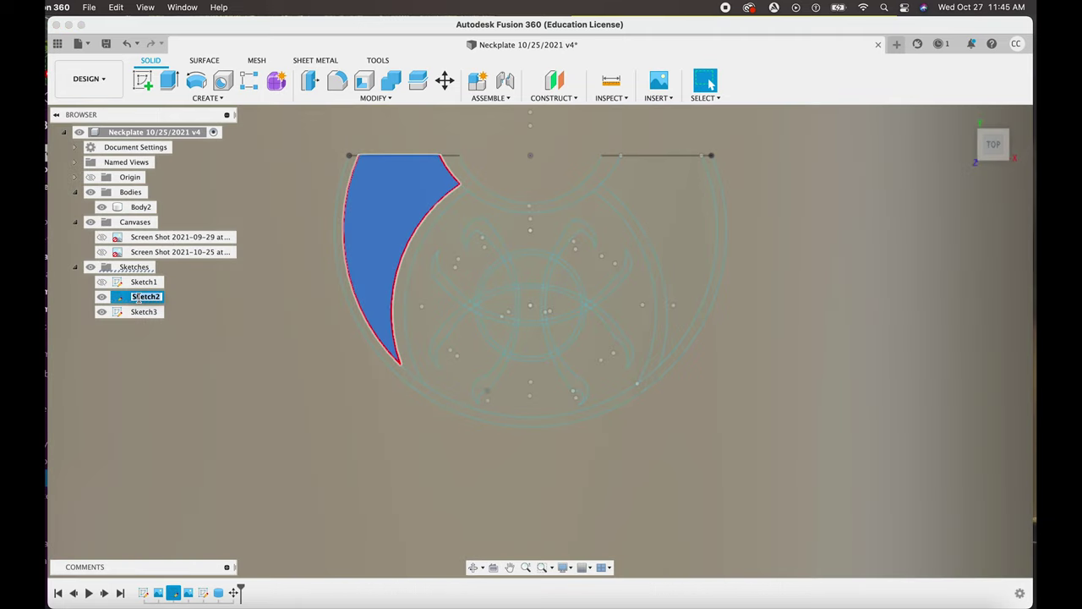
click(184, 290)
click(145, 297)
click(464, 175)
click(389, 200)
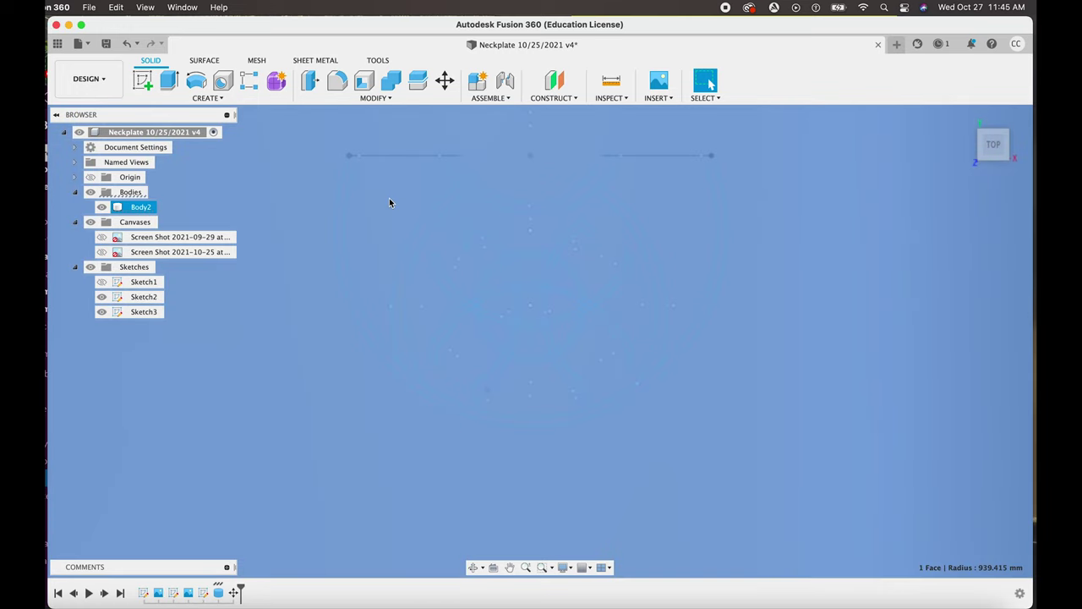
click(101, 208)
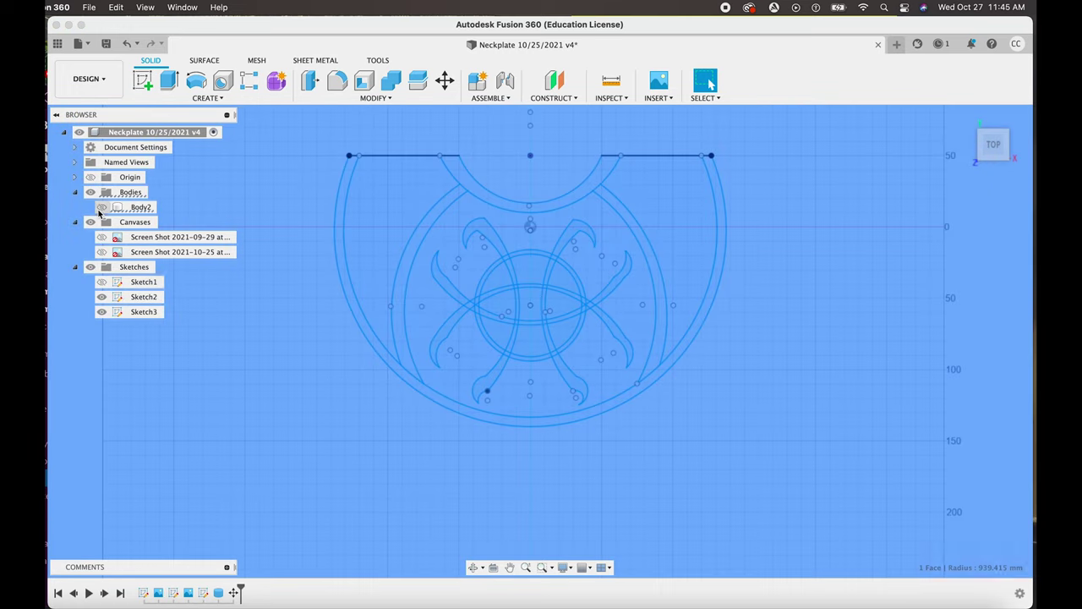
click(249, 191)
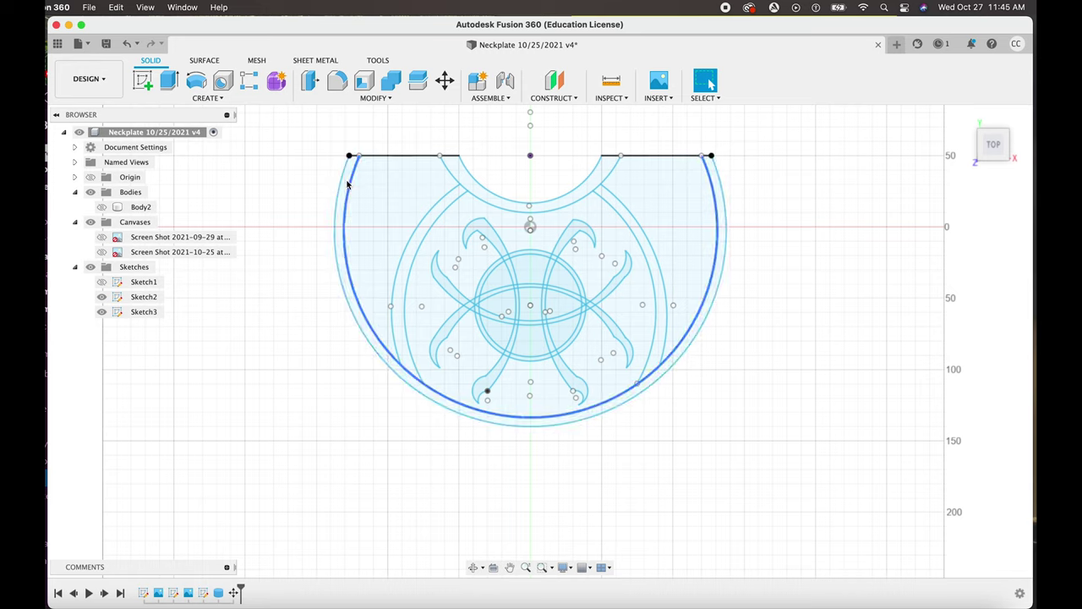
Select the left, right and centre panel profiles of Sketch2, and show the cylinder body again.
click(347, 184)
click(374, 174)
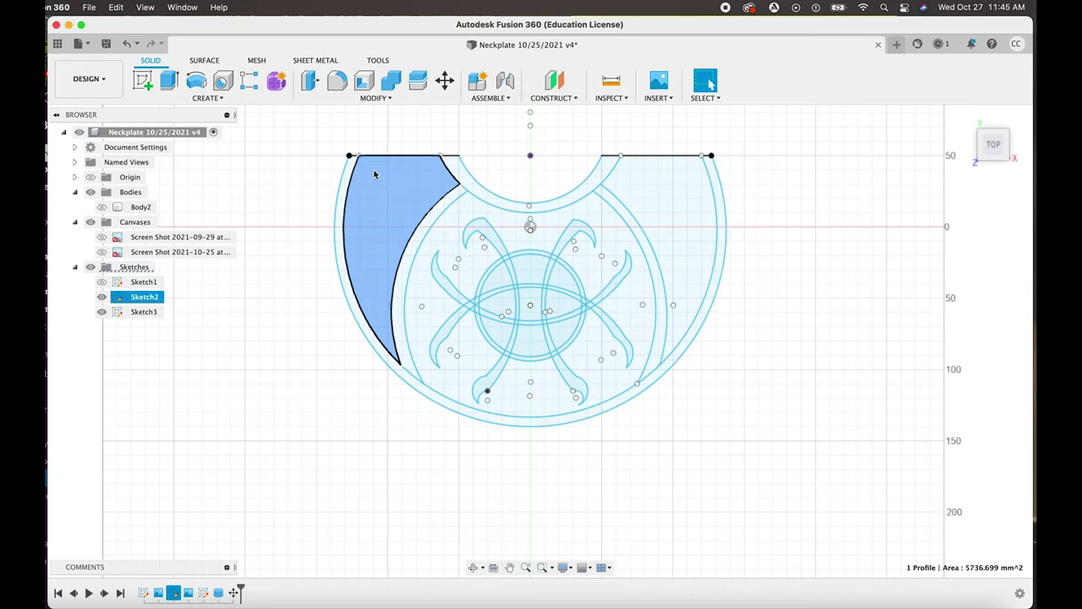
click(682, 228)
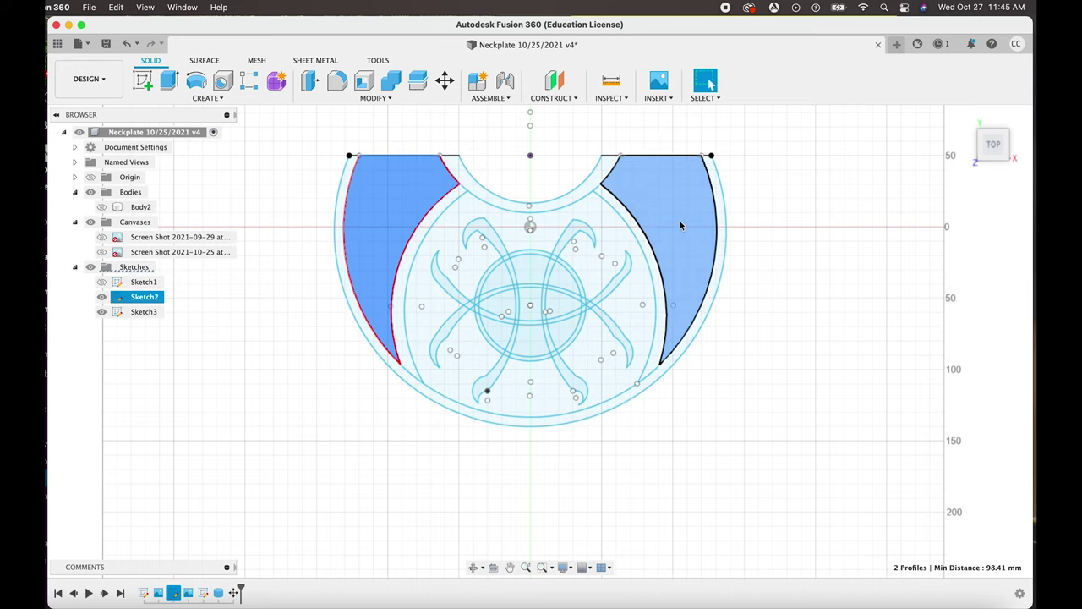
click(609, 218)
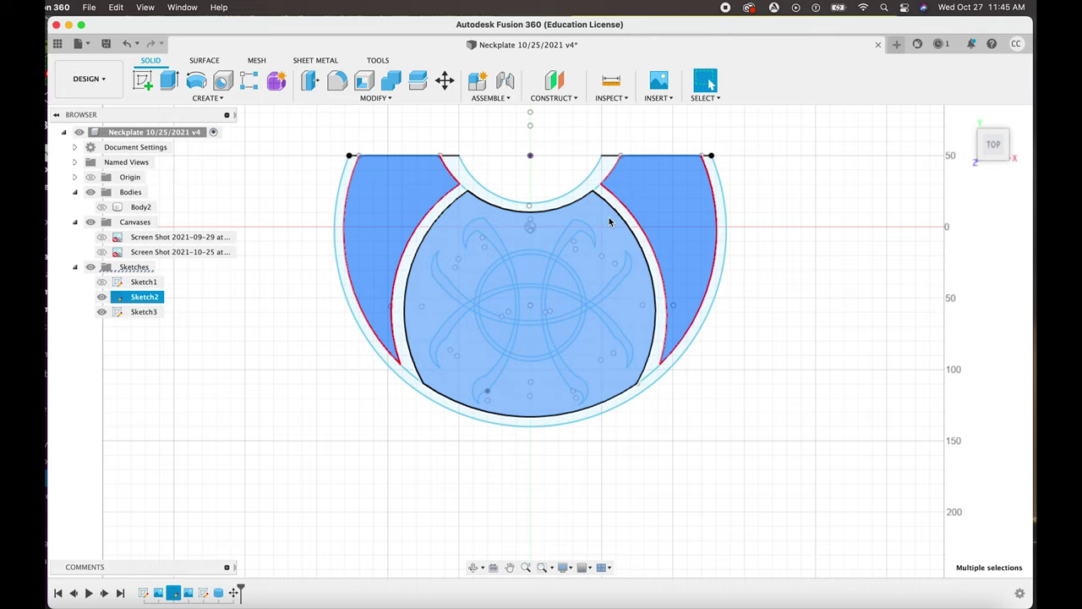
click(609, 218)
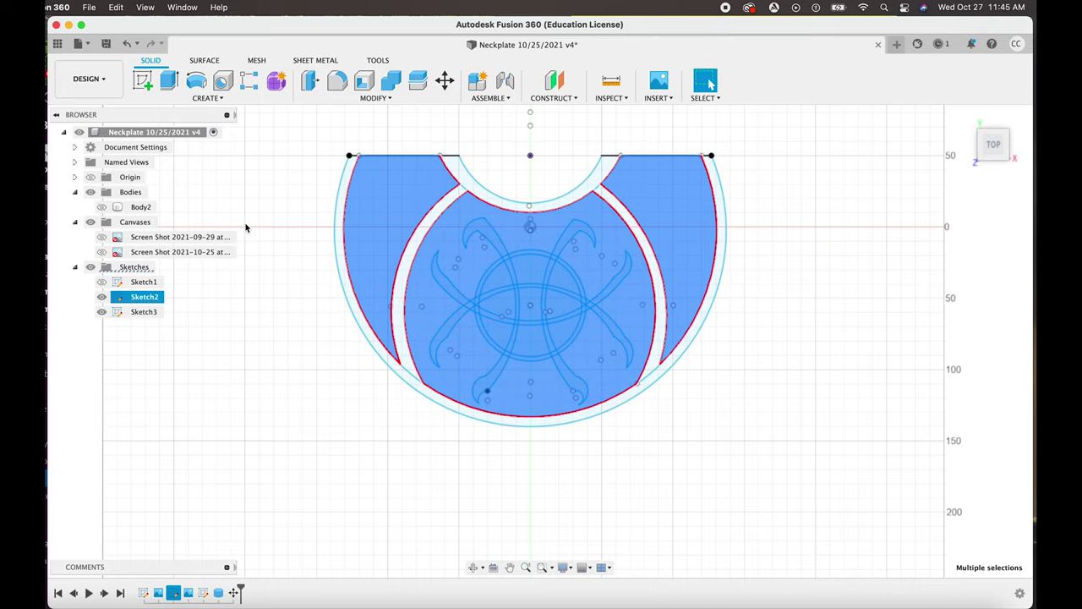
click(101, 207)
scroll(604, 238, down, 3)
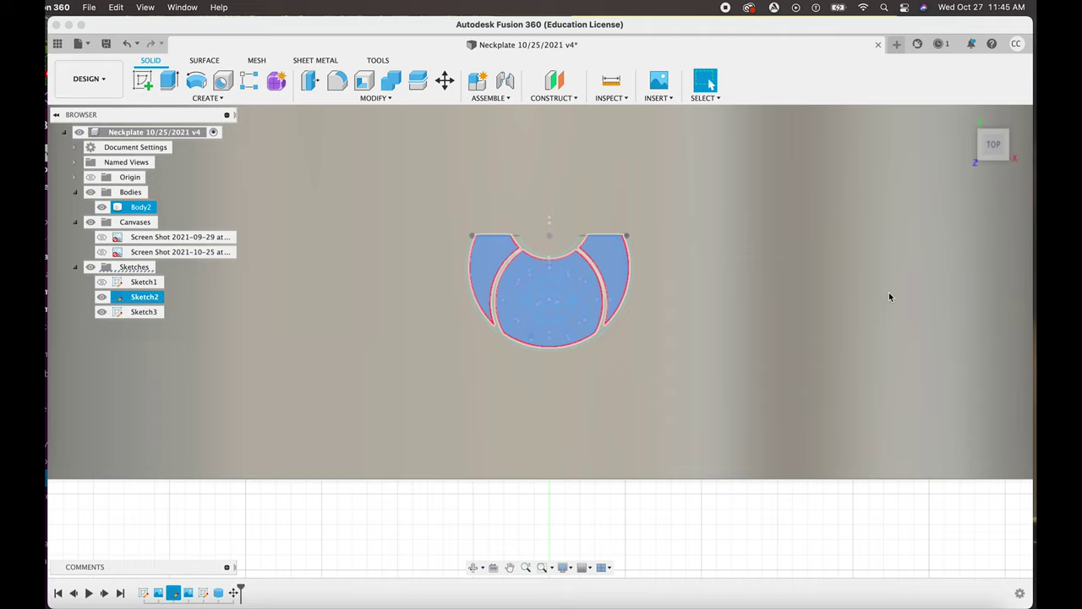
Start extruding the three selected panel profiles, using an object as the extrusion's start.
key(e)
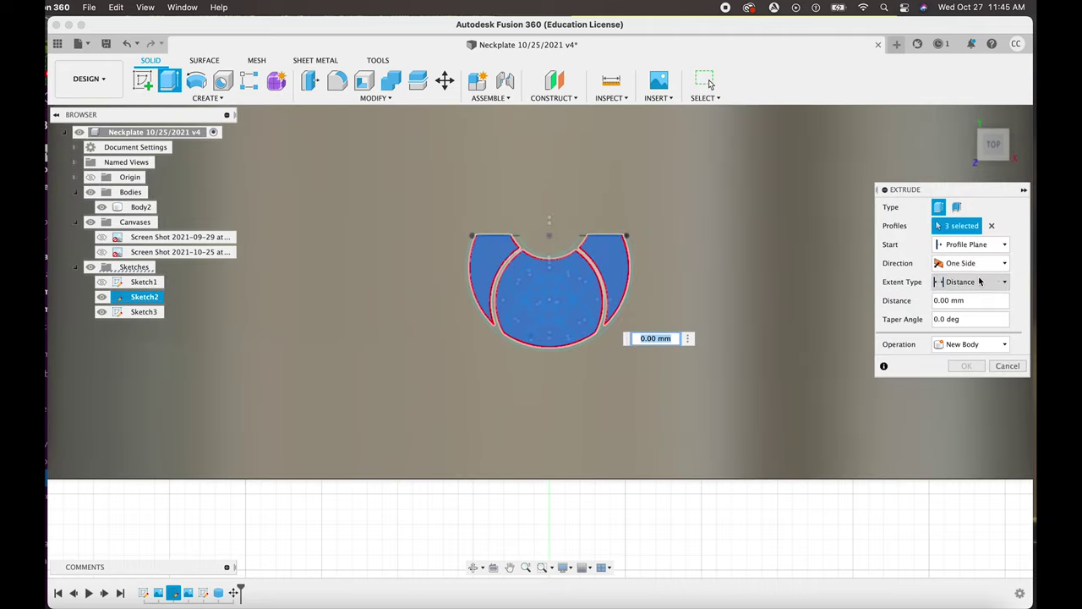
click(986, 244)
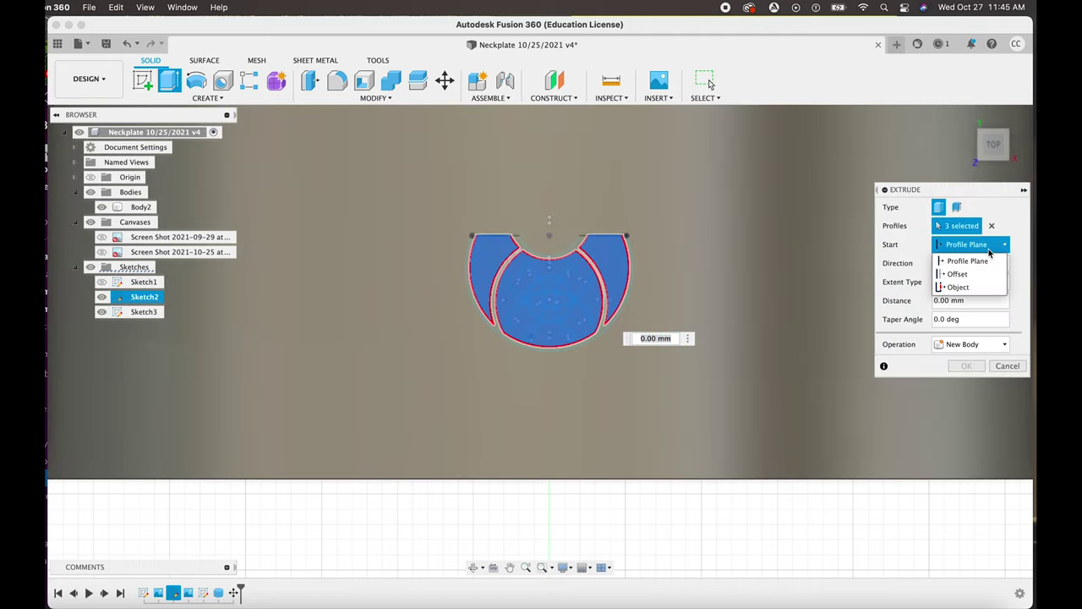
click(958, 287)
click(782, 264)
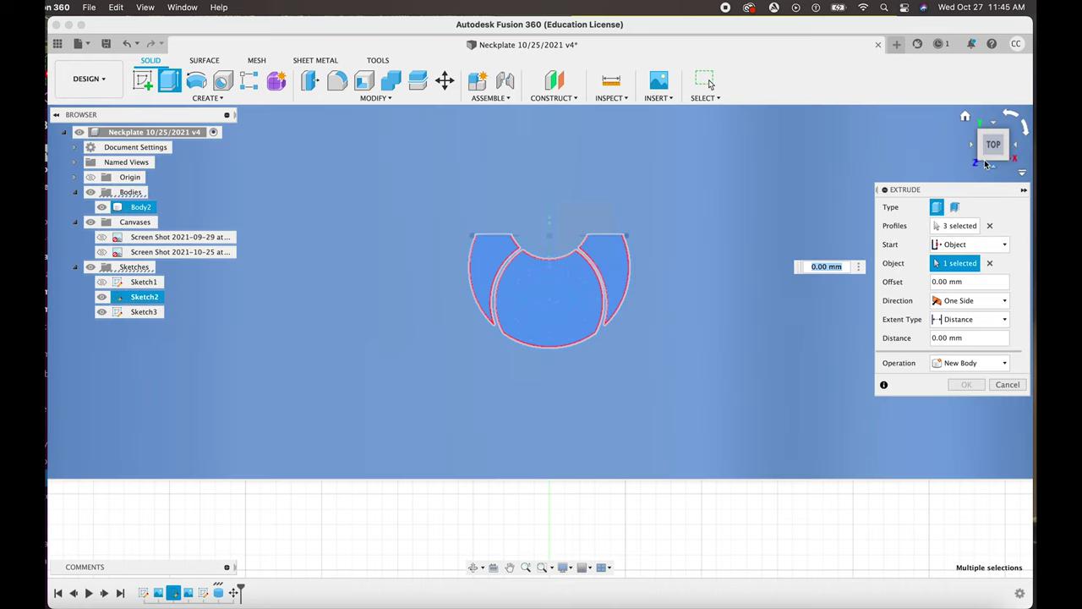
drag(993, 164, 967, 122)
scroll(691, 395, down, 5)
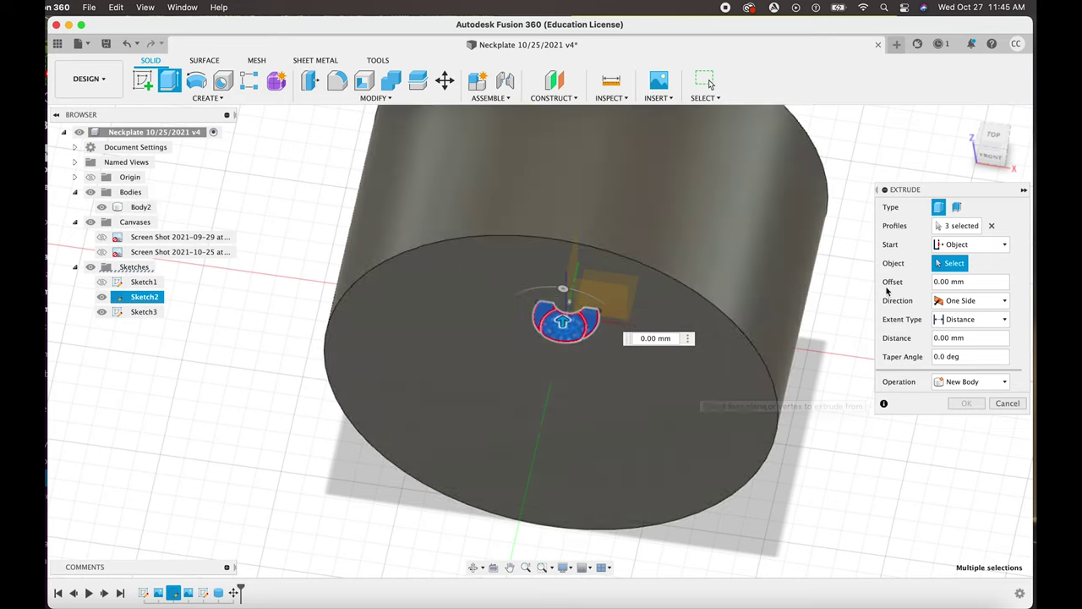
Set the extrusion to 5 mm as a new body, and pick the cylinder's curved face as the start object.
click(938, 338)
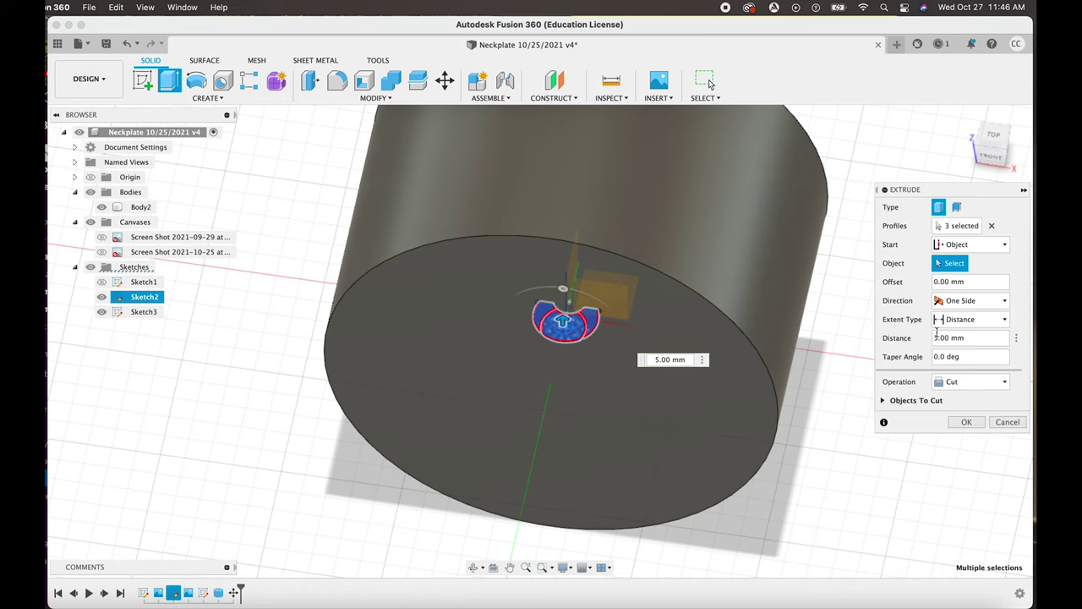
click(957, 381)
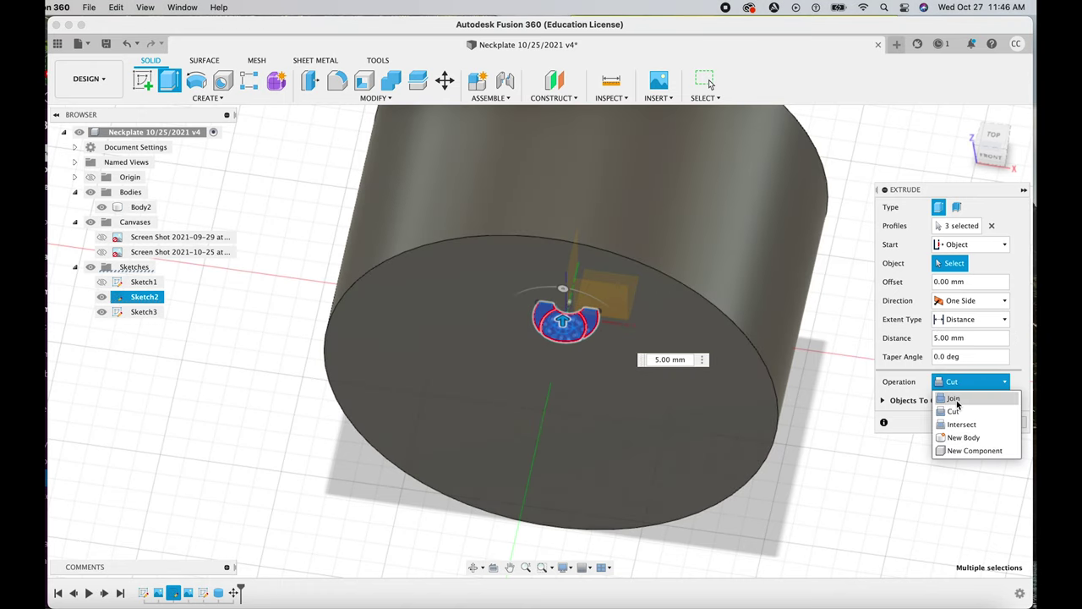
click(962, 437)
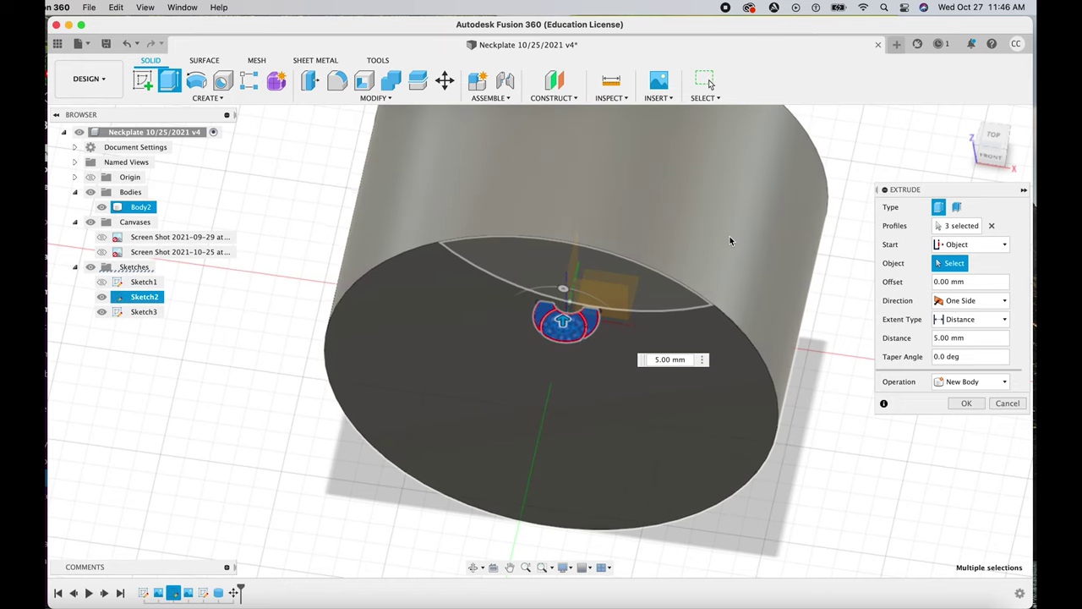
scroll(729, 237, up, 3)
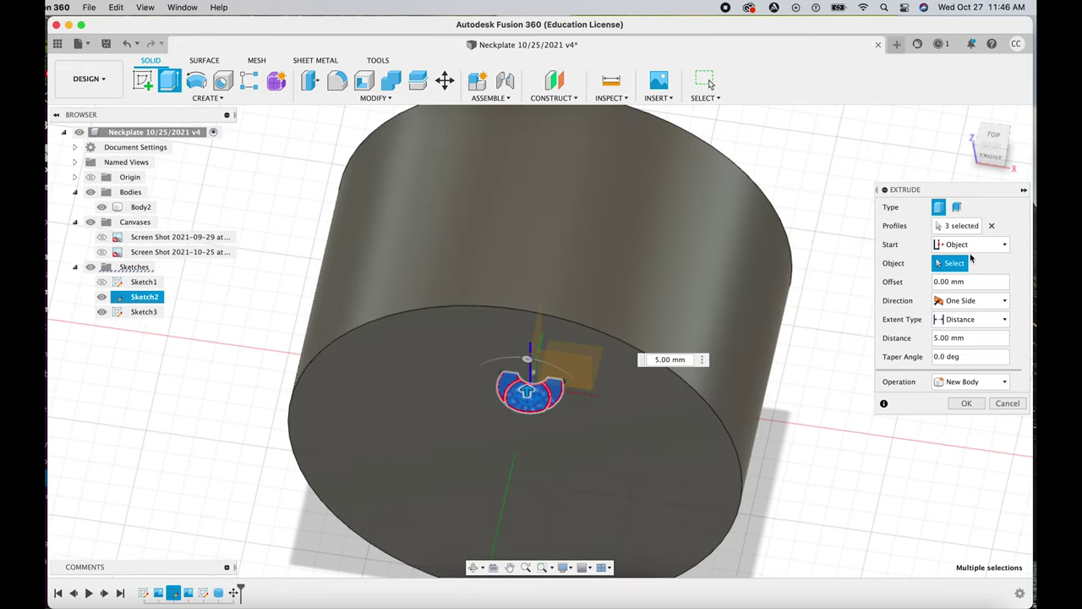
click(672, 258)
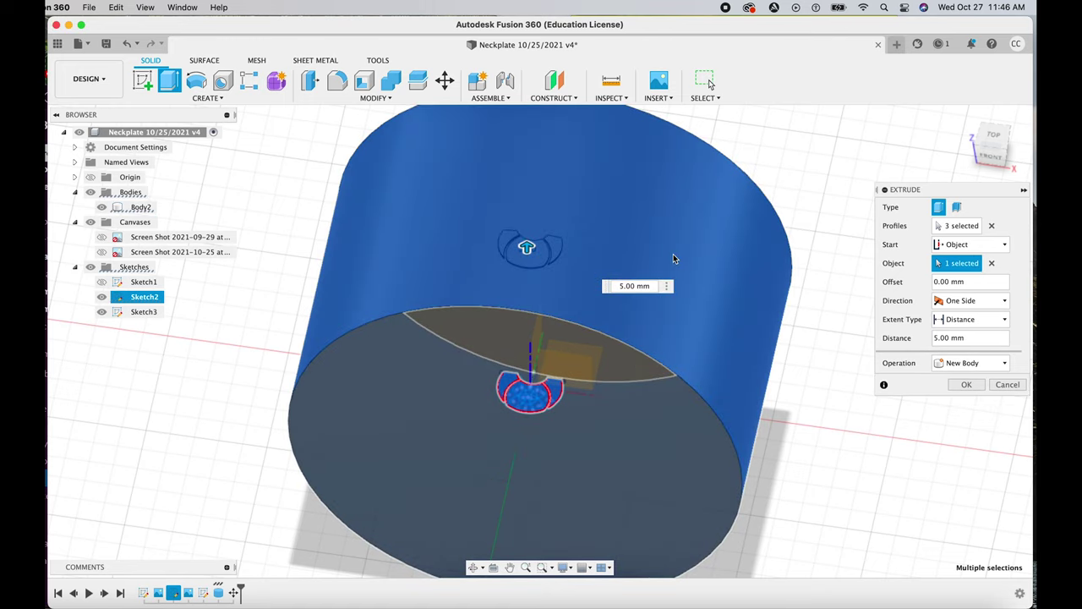
Set the panel extrusion's distance to 6.35 mm and complete it.
scroll(560, 252, up, 5)
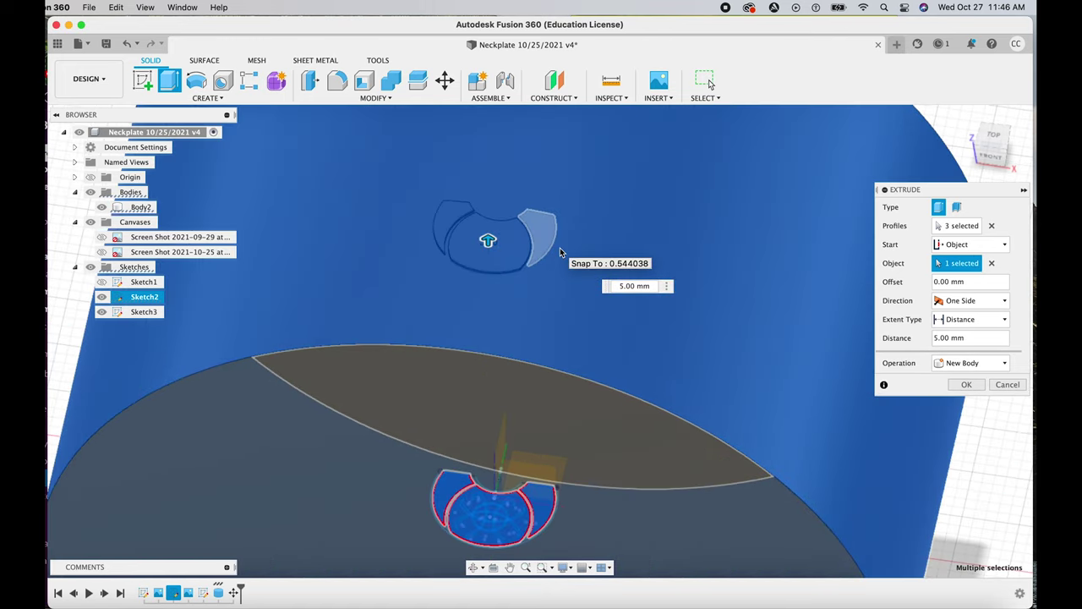
scroll(560, 252, up, 5)
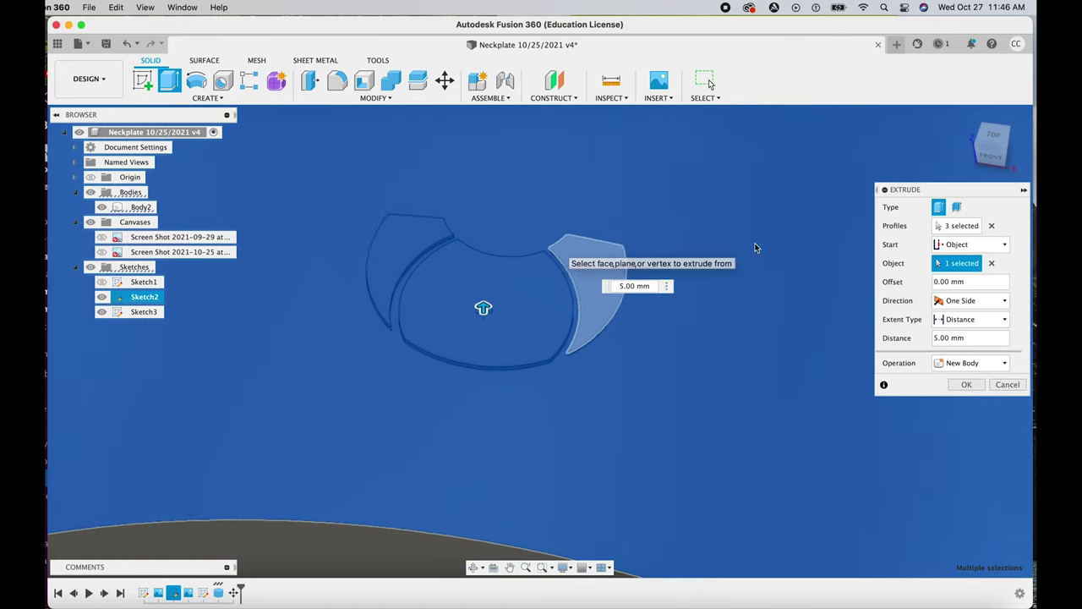
click(937, 339)
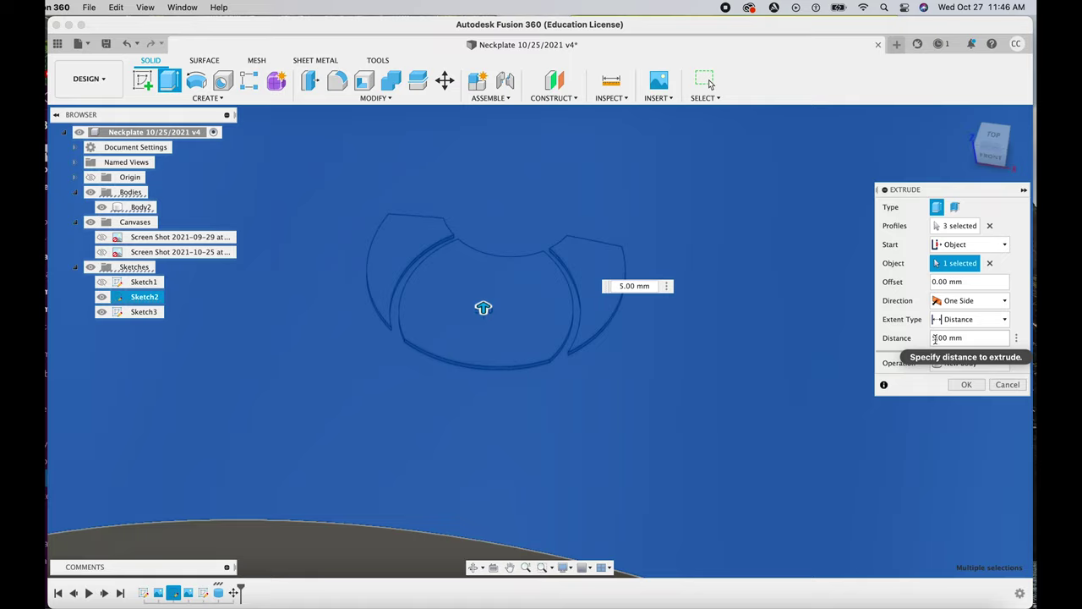
click(937, 338)
key(BackSpace)
text(8)
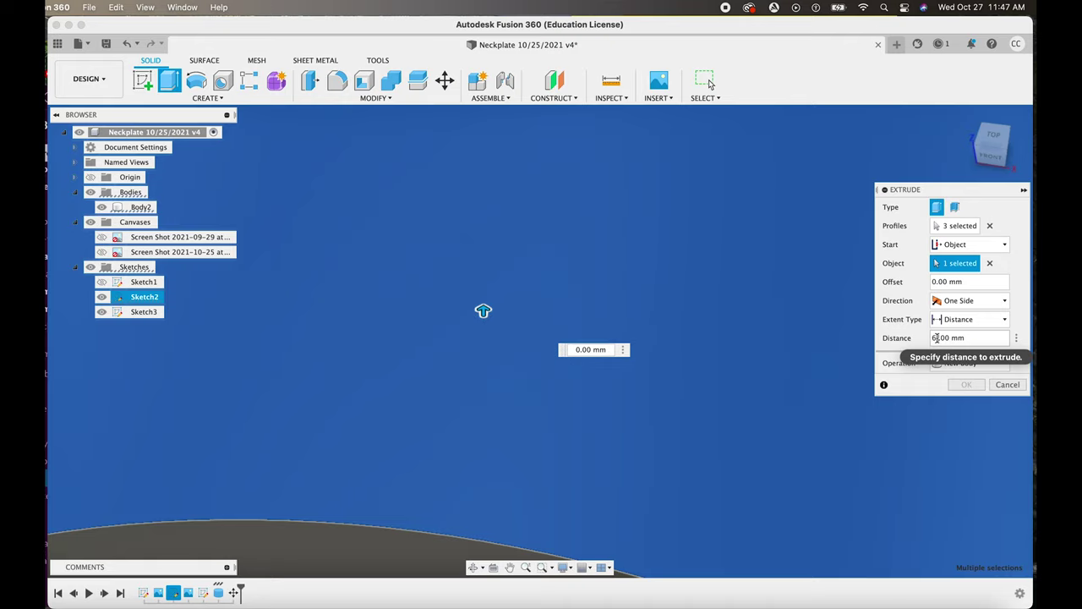
text(6.35)
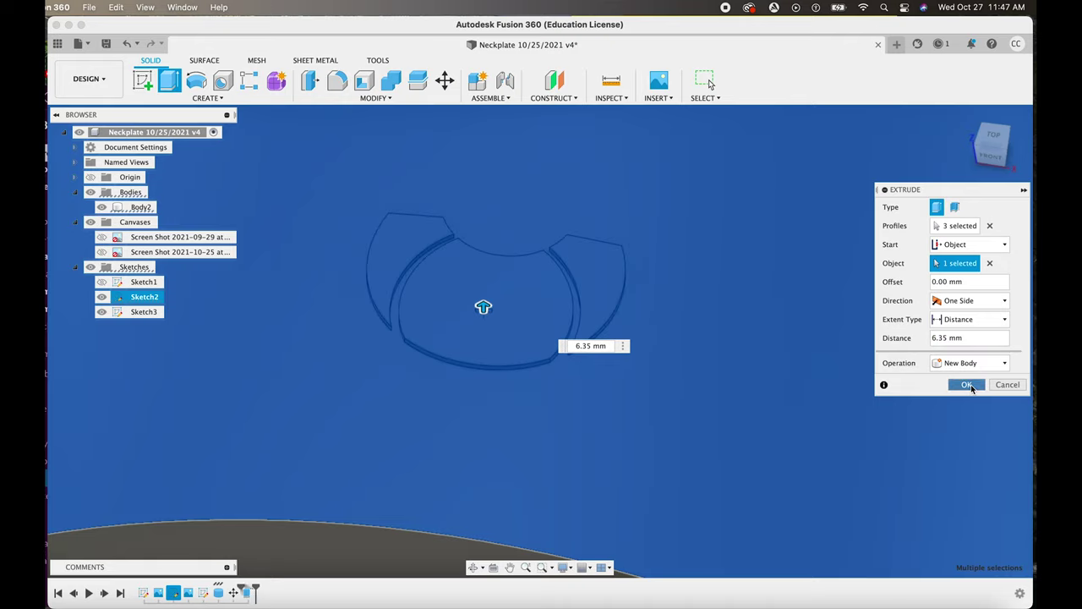
click(971, 388)
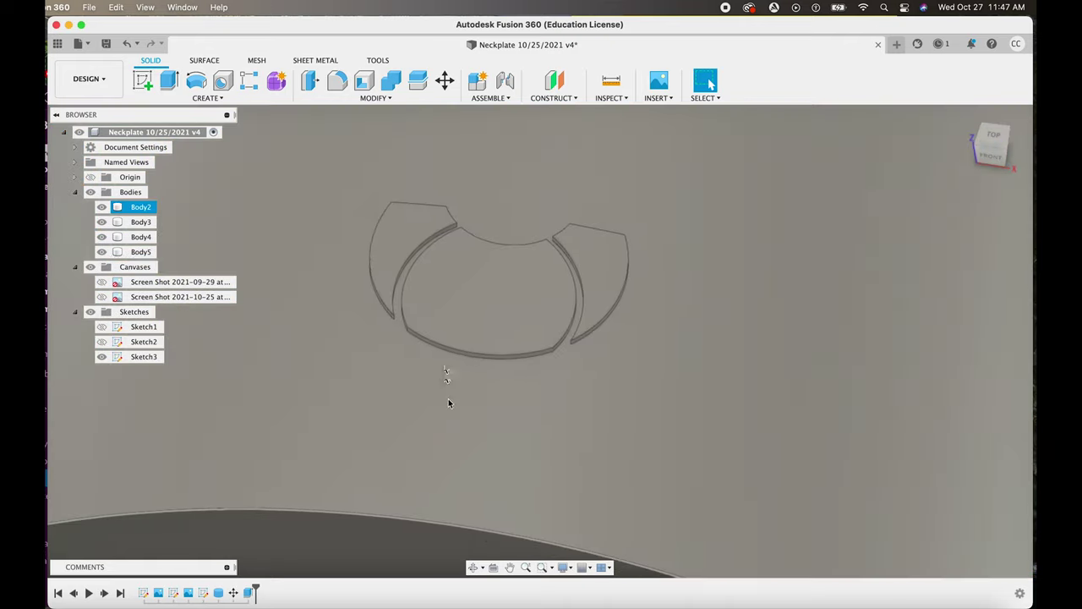
Show Sketch2 again in the top view and hide the cylinder body.
click(995, 140)
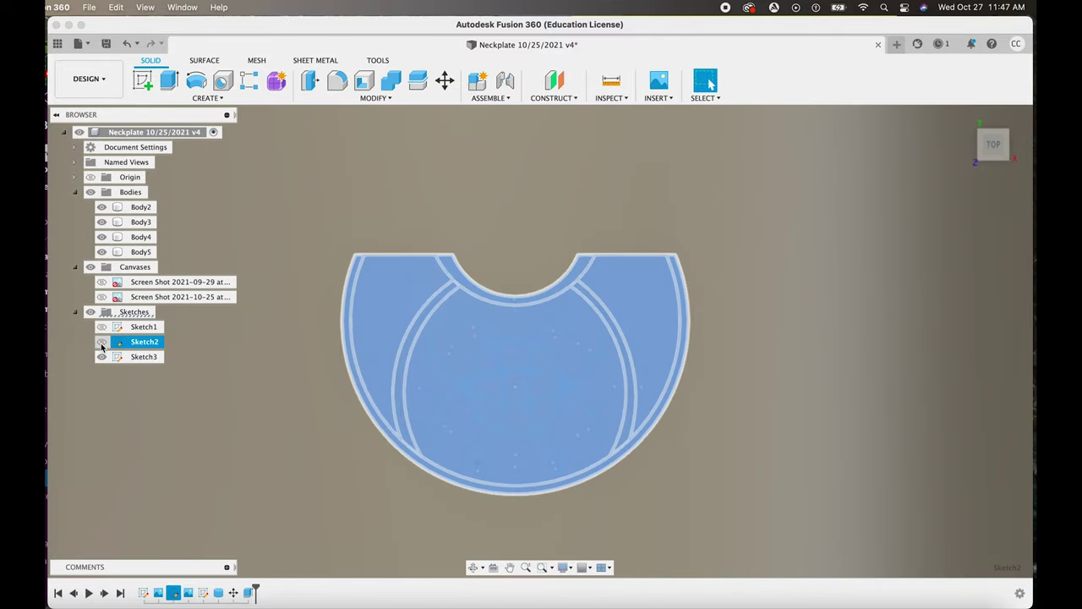
click(101, 342)
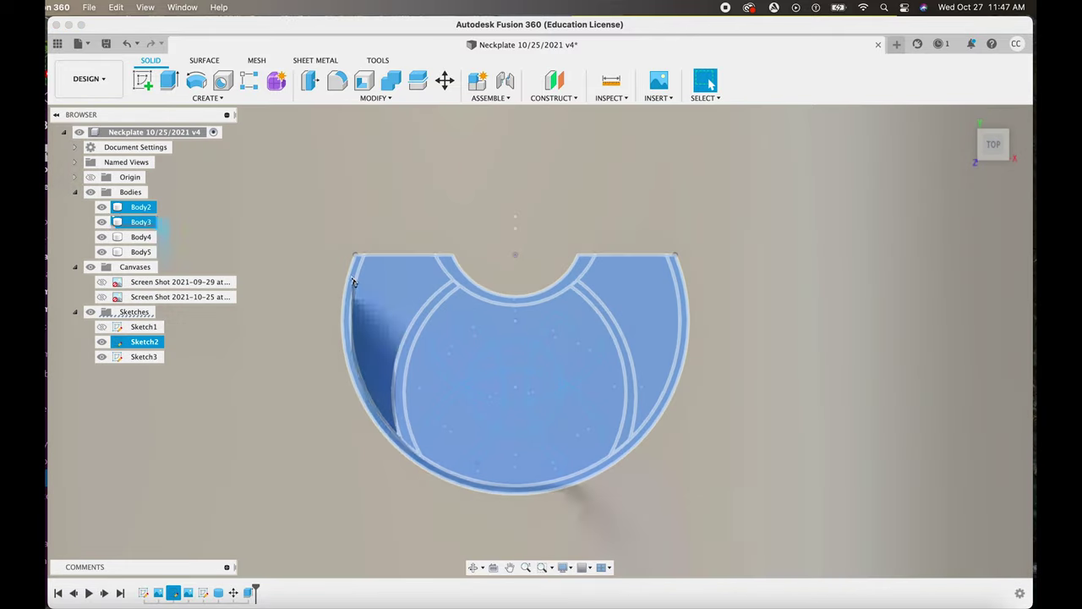
click(102, 207)
click(361, 212)
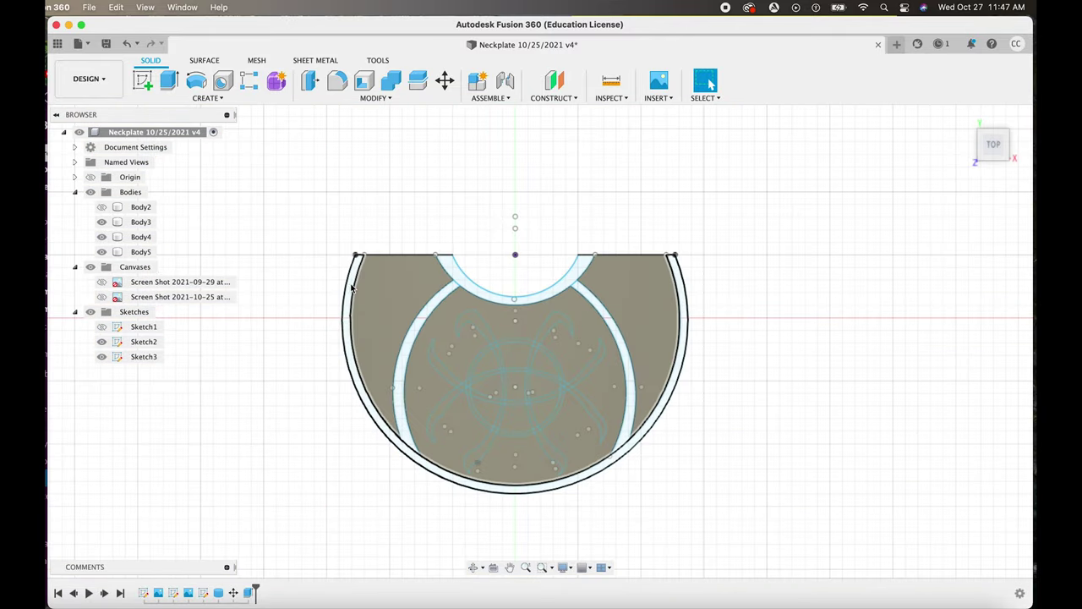
Select the four frame profiles of Sketch2 that surround and separate the panels.
click(352, 288)
shift+click(415, 330)
scroll(415, 330, up, 3)
shift+click(399, 223)
shift+click(642, 282)
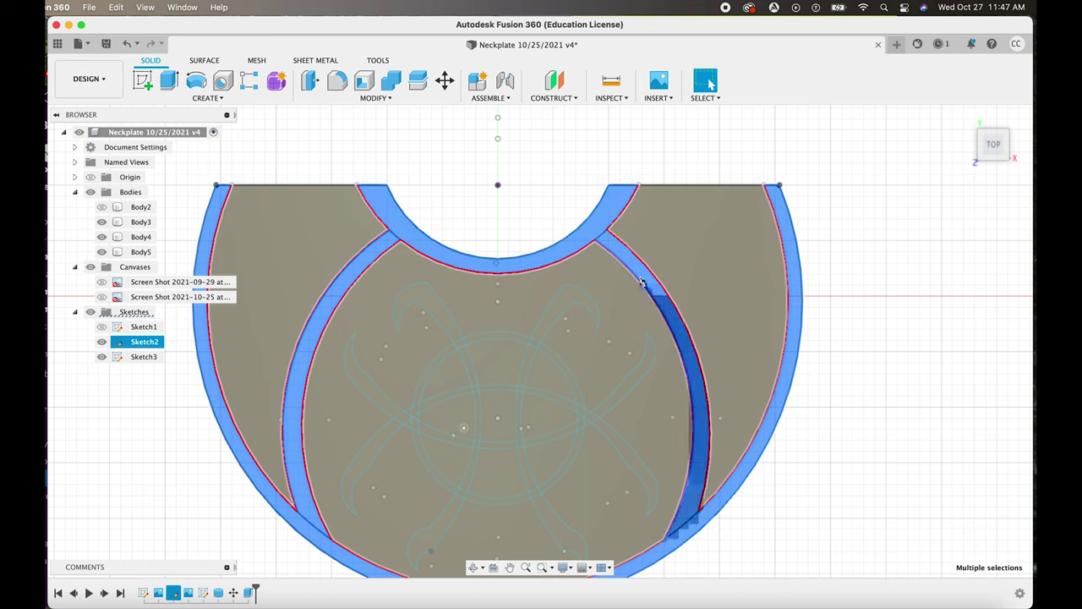
scroll(642, 283, down, 3)
Set up an extrusion of the four frame profiles starting from the cylinder's curved face, with a distance of 9 mm.
key(e)
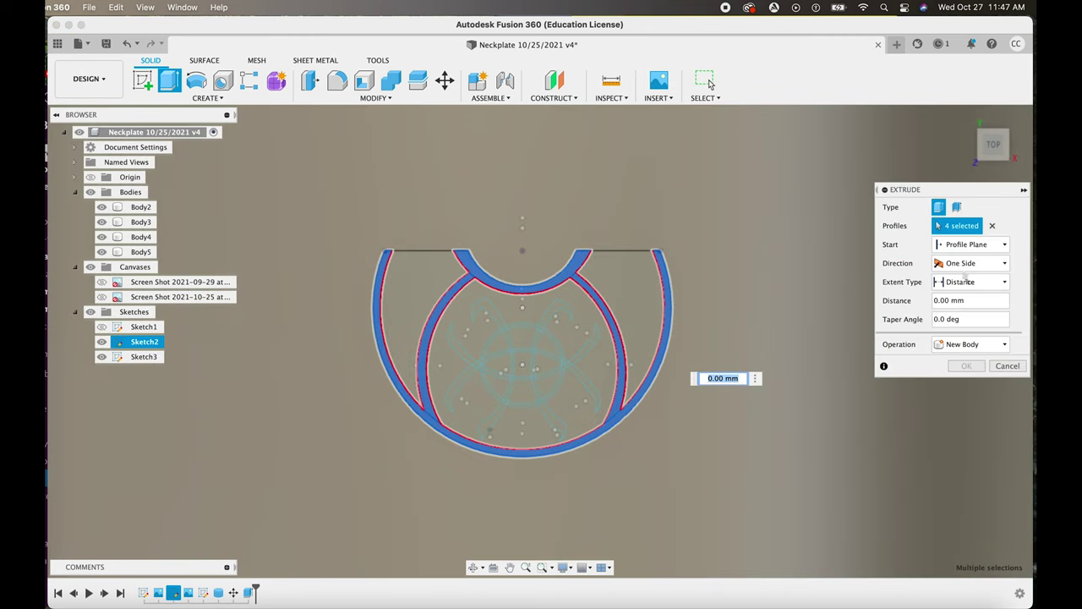
click(969, 244)
click(954, 298)
click(807, 278)
drag(993, 144, 988, 164)
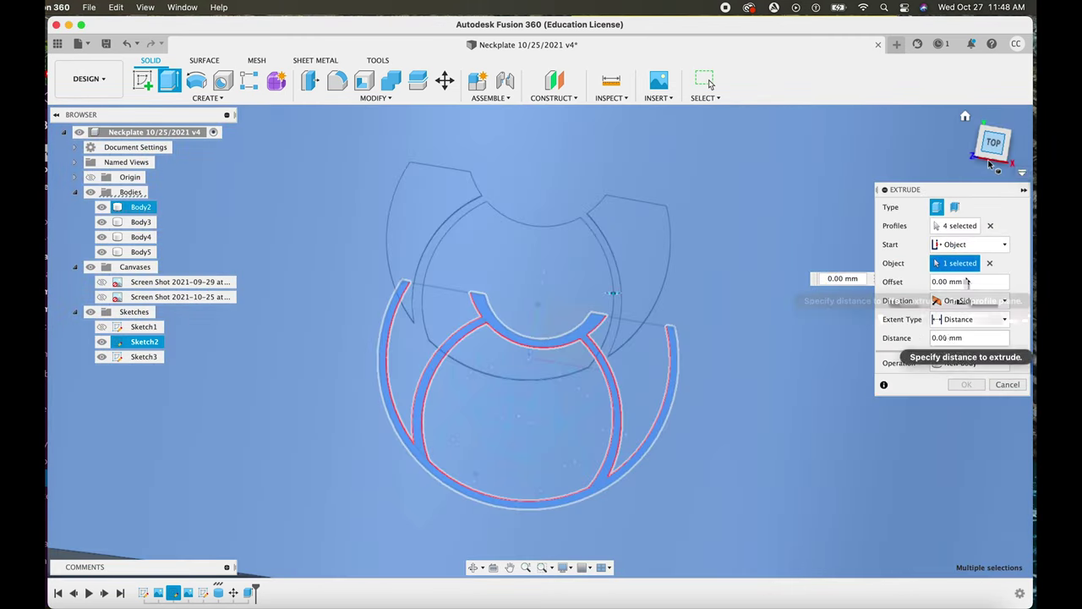
double_click(937, 338)
text(8)
shift+middle_drag(675, 305, 674, 246)
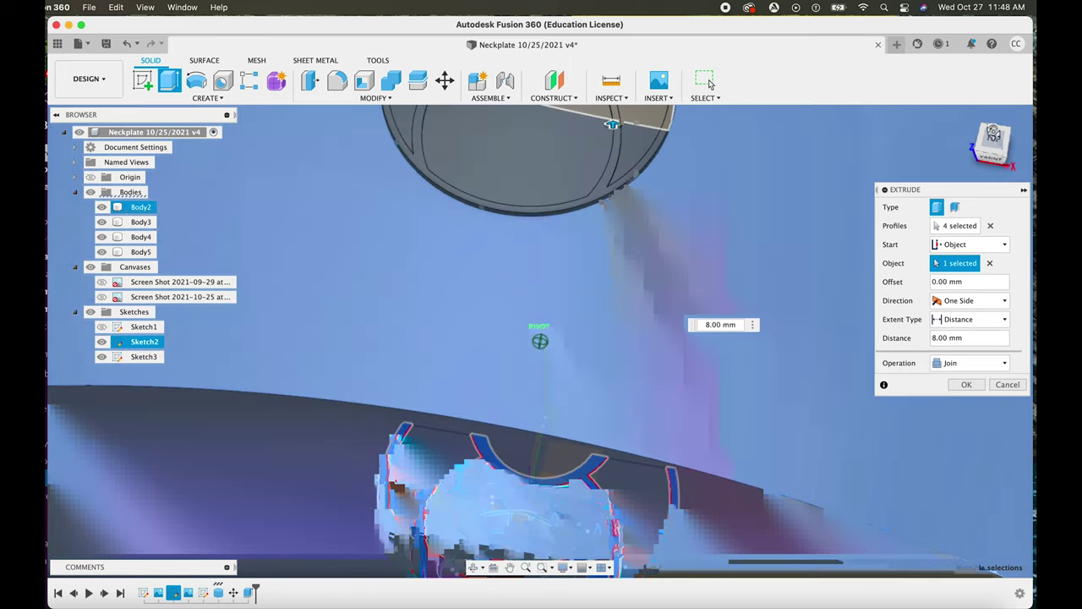
drag(993, 133, 993, 141)
double_click(937, 338)
text(9)
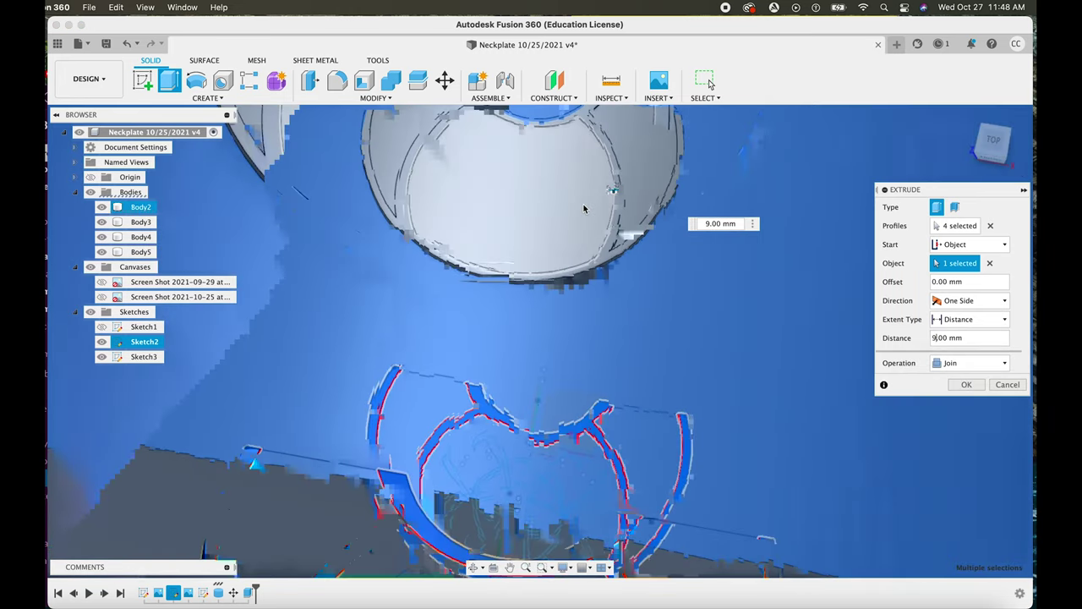
Inspect the frame extrusion's preview and complete the extrusion with the Join operation.
scroll(584, 208, up, 3)
shift+middle_drag(584, 205, 674, 229)
drag(994, 145, 835, 215)
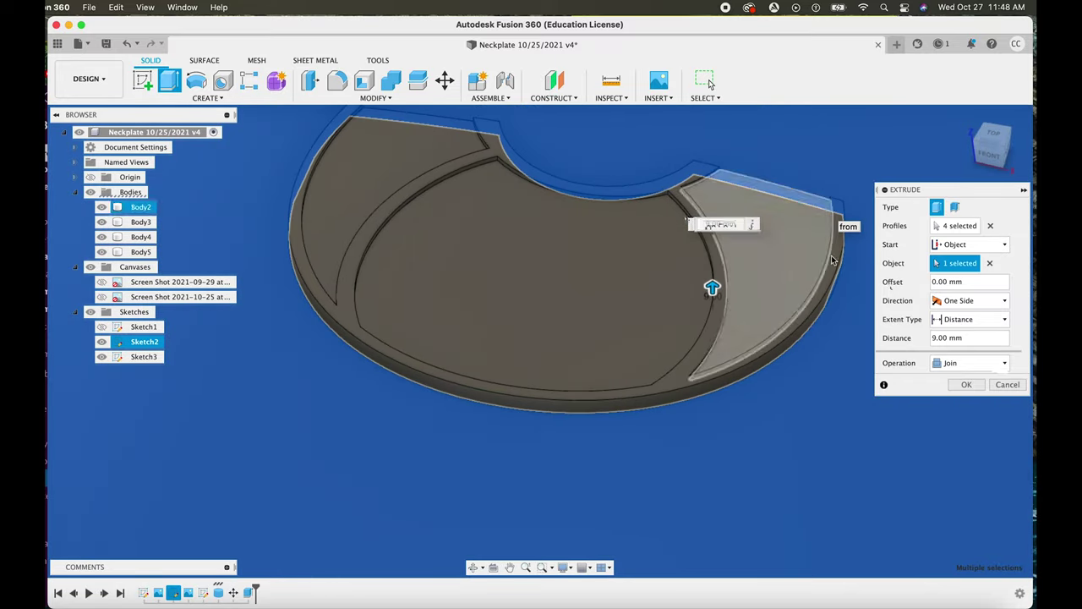
click(981, 365)
click(972, 381)
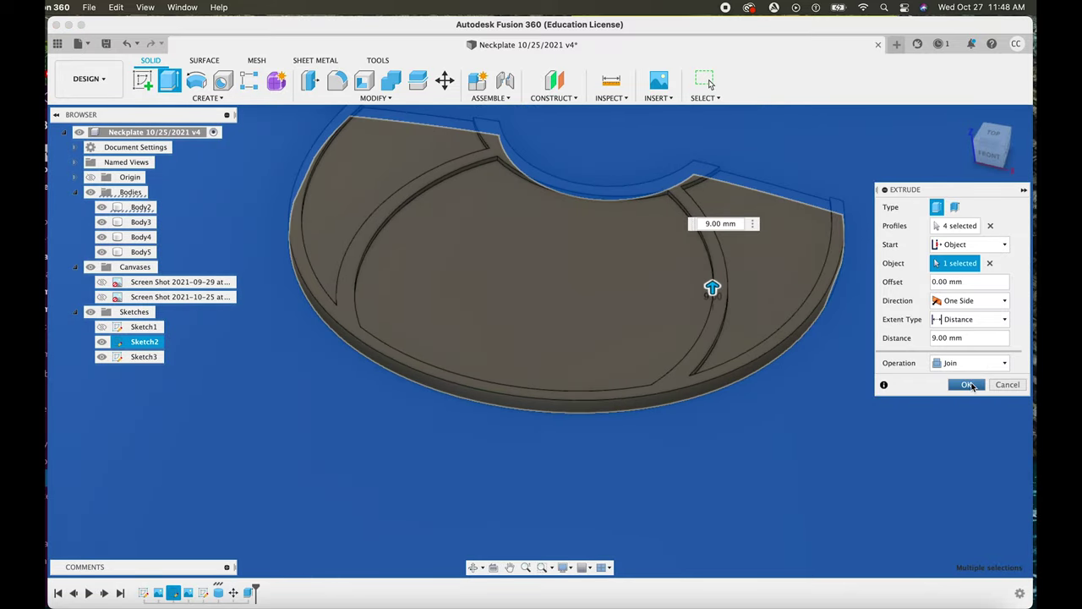
click(967, 367)
click(952, 421)
click(972, 363)
click(952, 380)
click(972, 385)
Toggle the cylinder body's visibility, and undo back to before the joined frame extrusion.
click(102, 207)
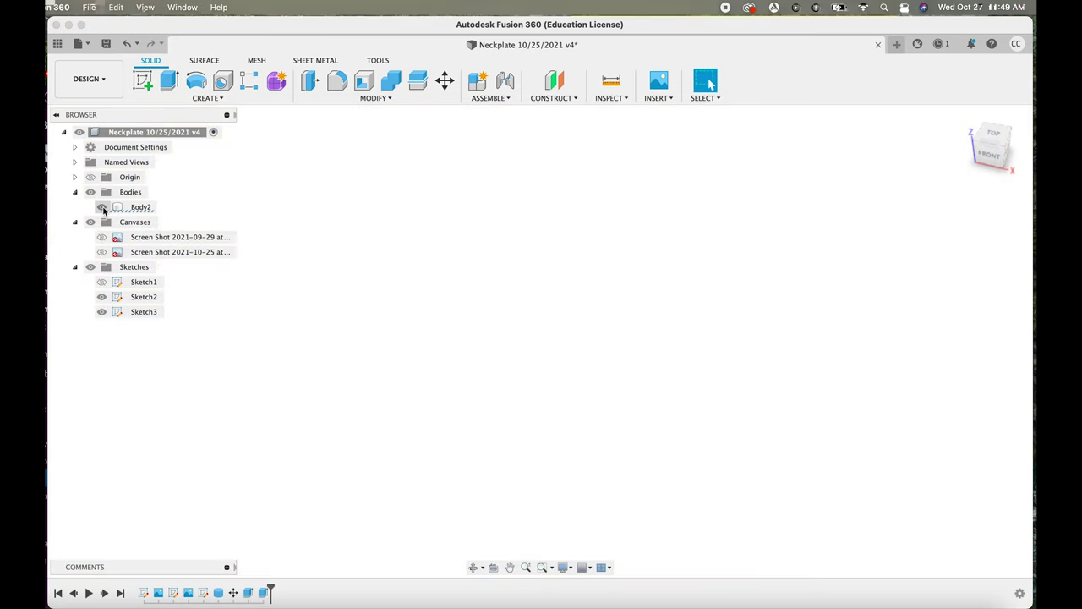
click(102, 207)
click(126, 44)
click(127, 44)
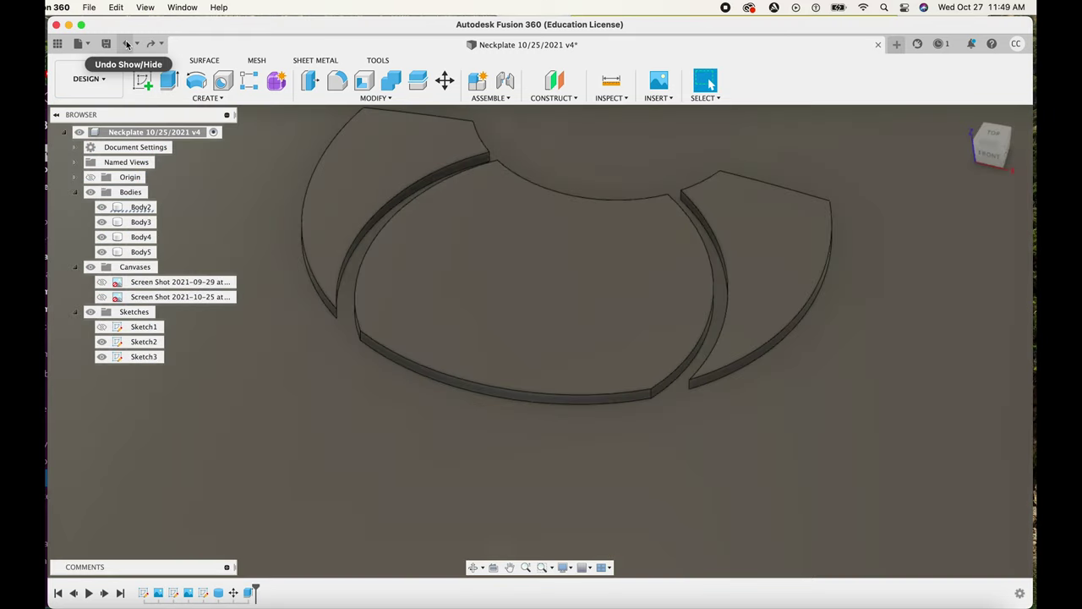
Return to the top view with the cylinder body hidden, and select the four frame profiles of Sketch2.
click(993, 133)
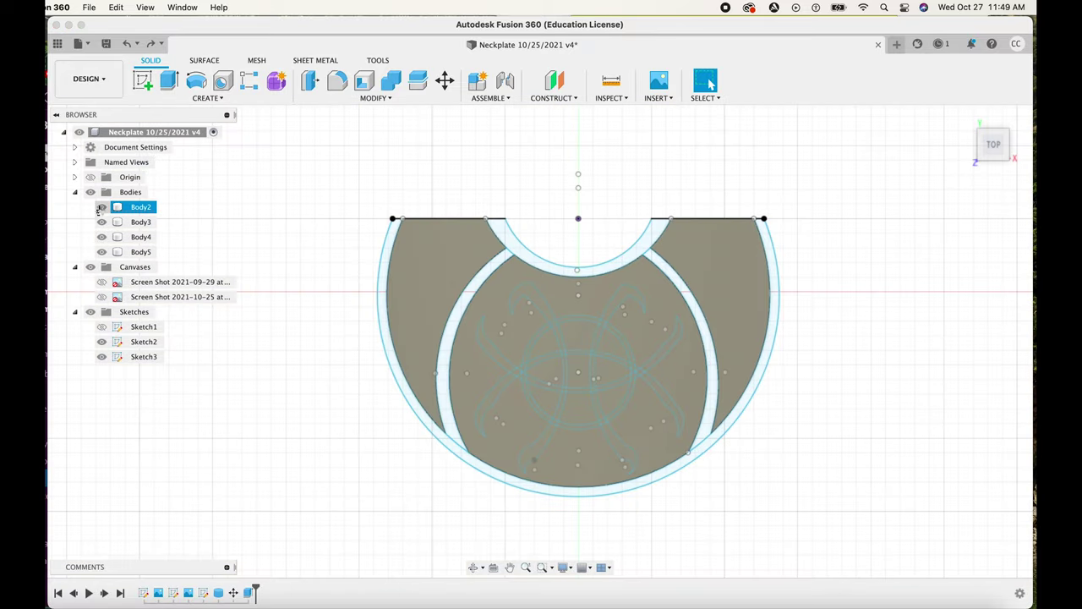
click(391, 230)
shift+click(498, 237)
shift+click(487, 279)
shift+click(672, 275)
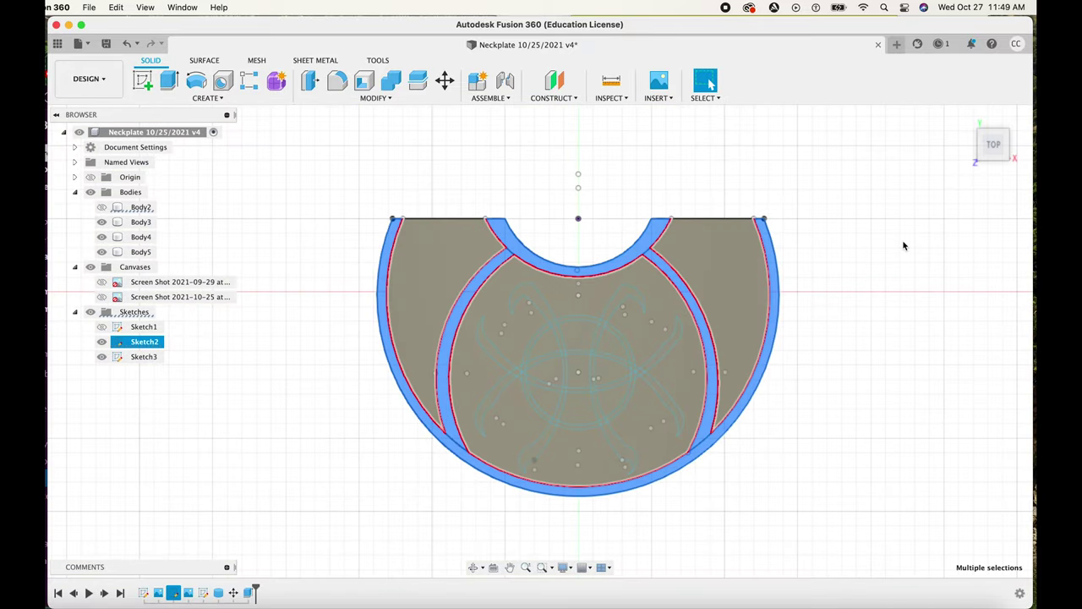
Extrude the four frame profiles 9 mm from the cylinder's curved face as a new body.
key(e)
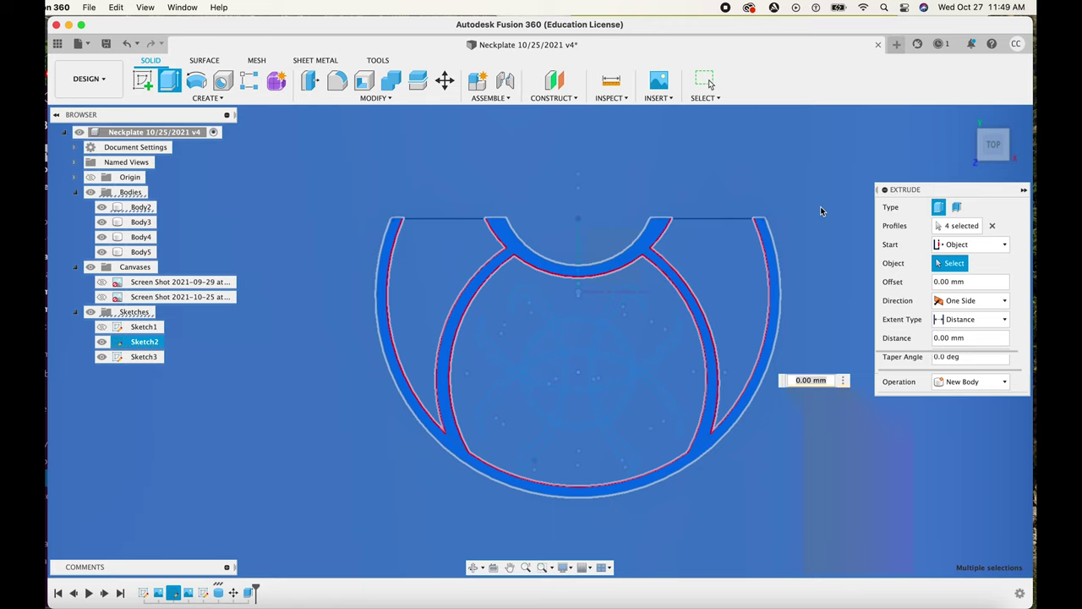
click(820, 206)
double_click(936, 337)
text(9)
click(961, 365)
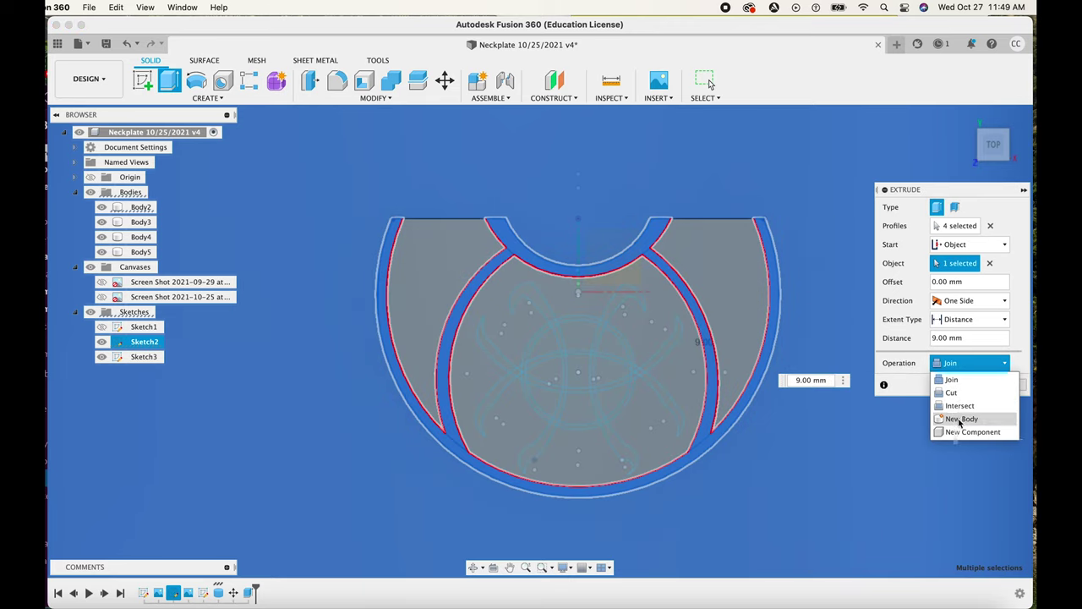
click(961, 418)
click(968, 384)
Rename Body2 as cylinder.
double_click(140, 207)
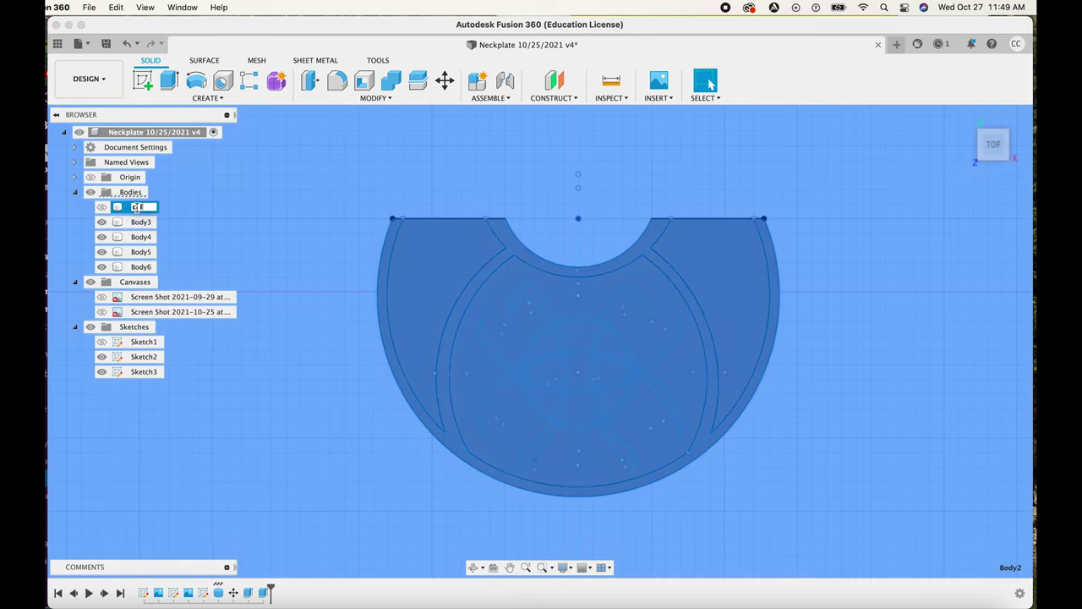
scroll(287, 328, right, 2)
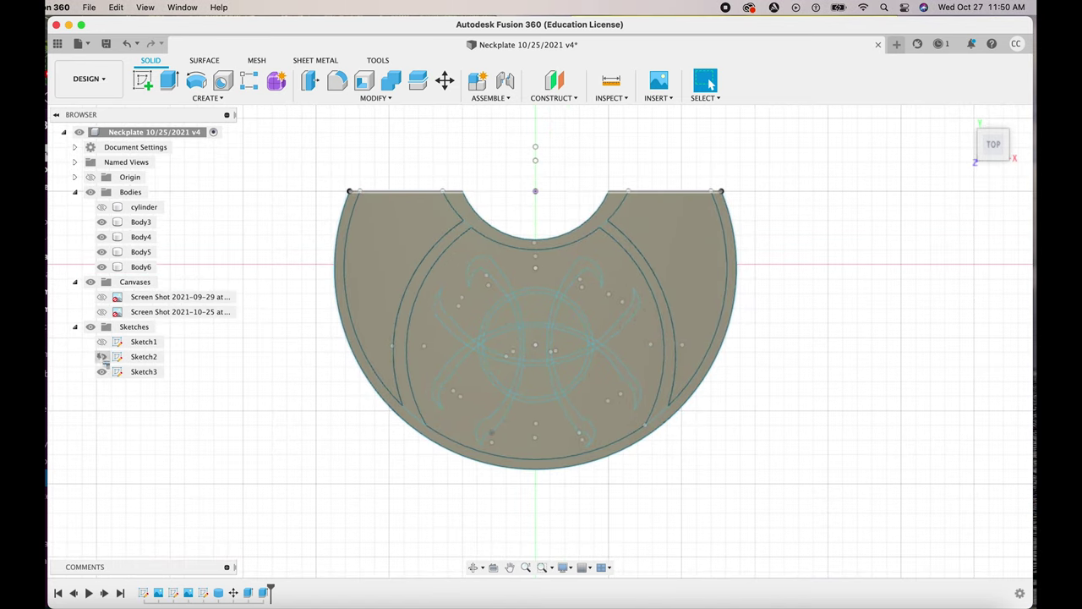
Hide the bodies and Sketch2, and select the nine panel profiles inside the emblem's circle in Sketch3.
click(145, 373)
scroll(496, 365, up, 3)
click(592, 268)
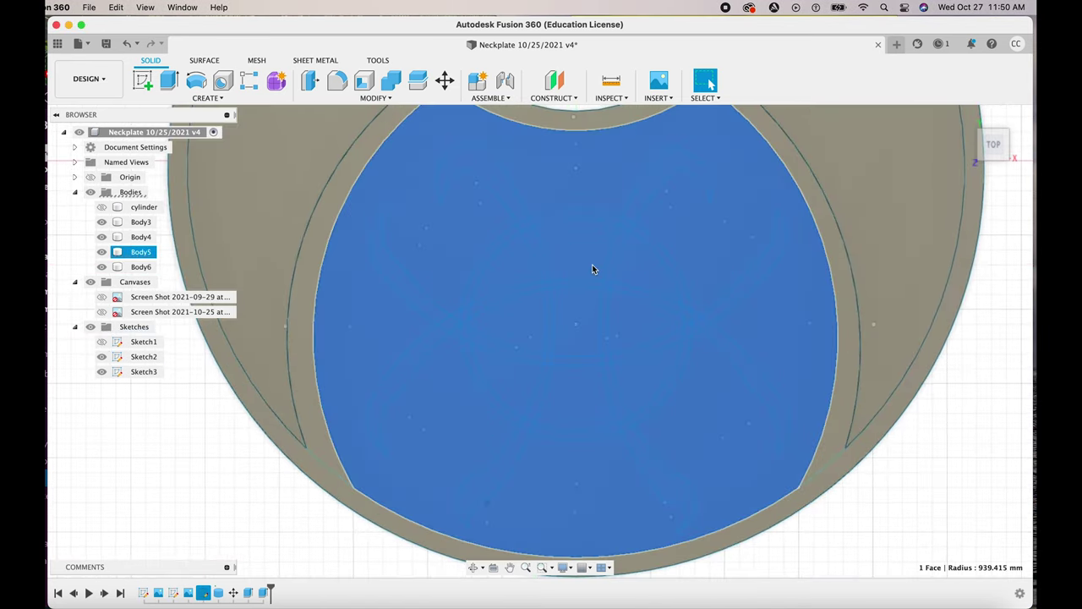
click(103, 357)
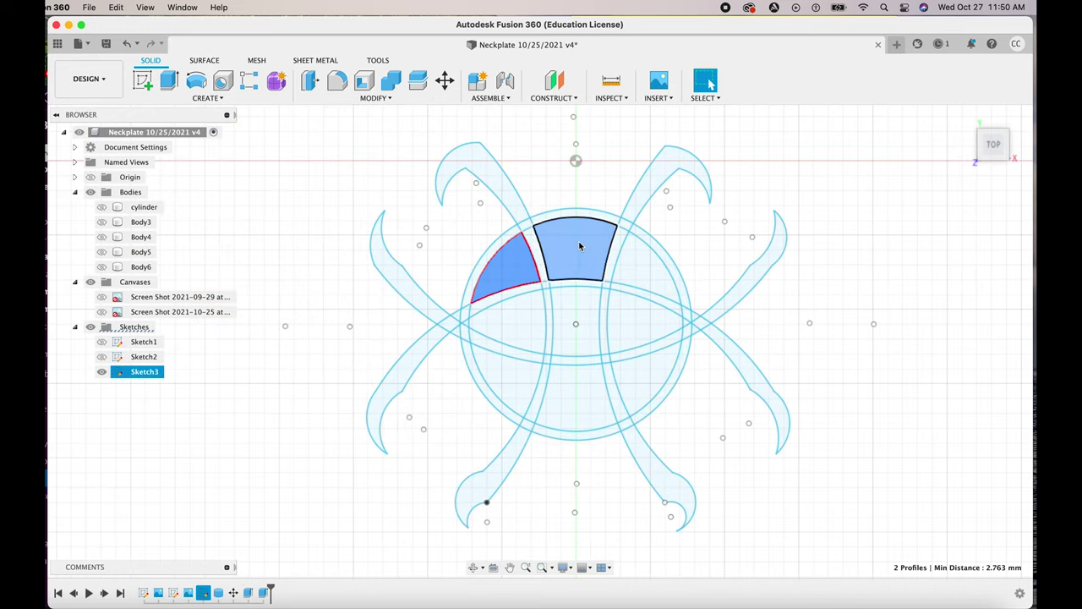
drag(580, 246, 541, 313)
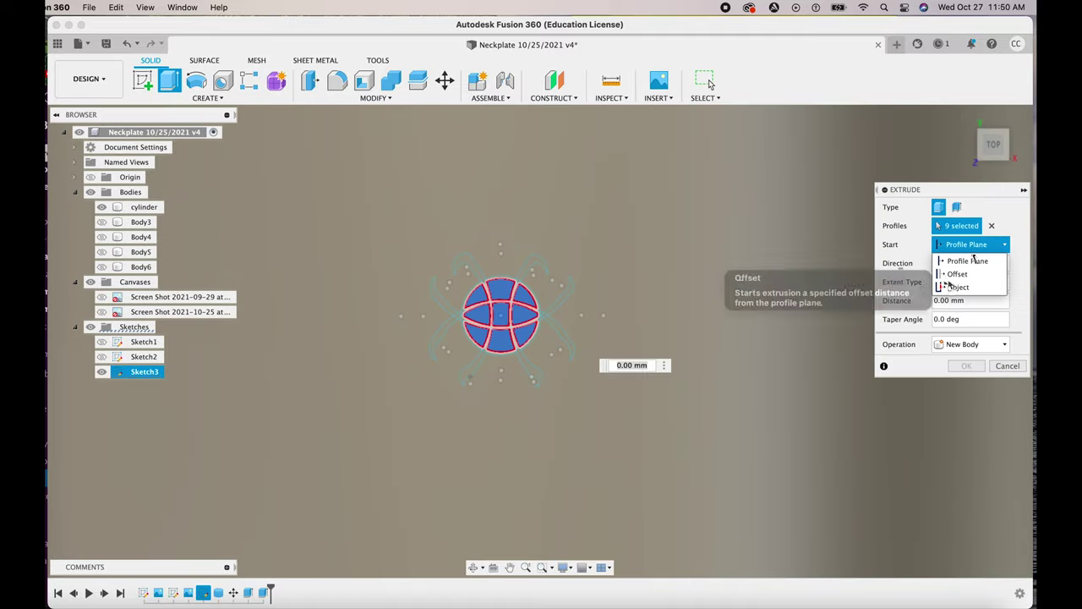
Extrude the nine circle panel profiles 6.35 mm from the cylinder's curved face as new bodies.
click(955, 283)
click(801, 260)
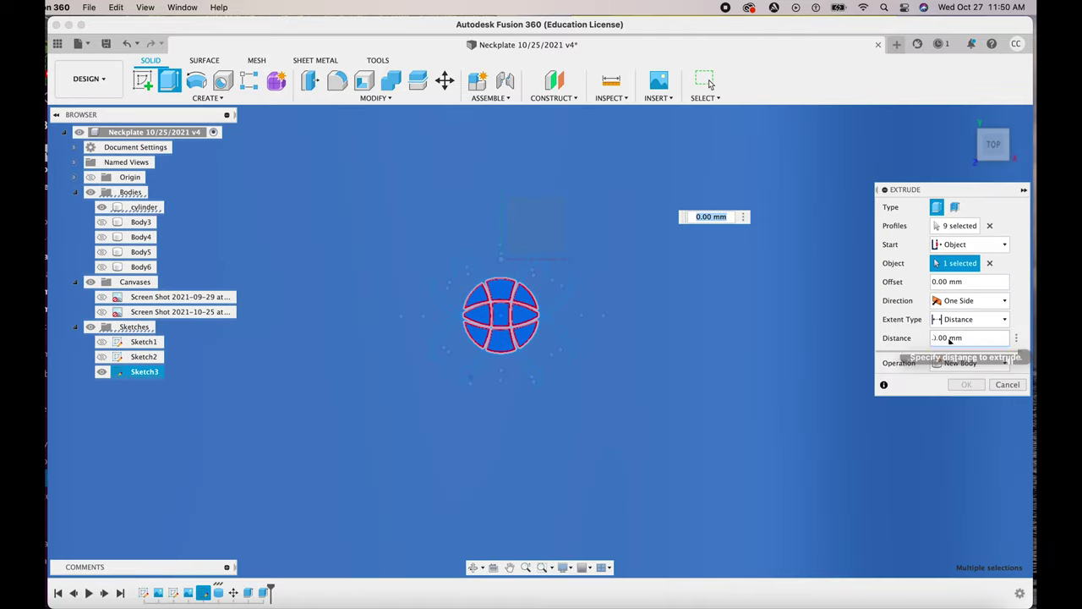
click(961, 418)
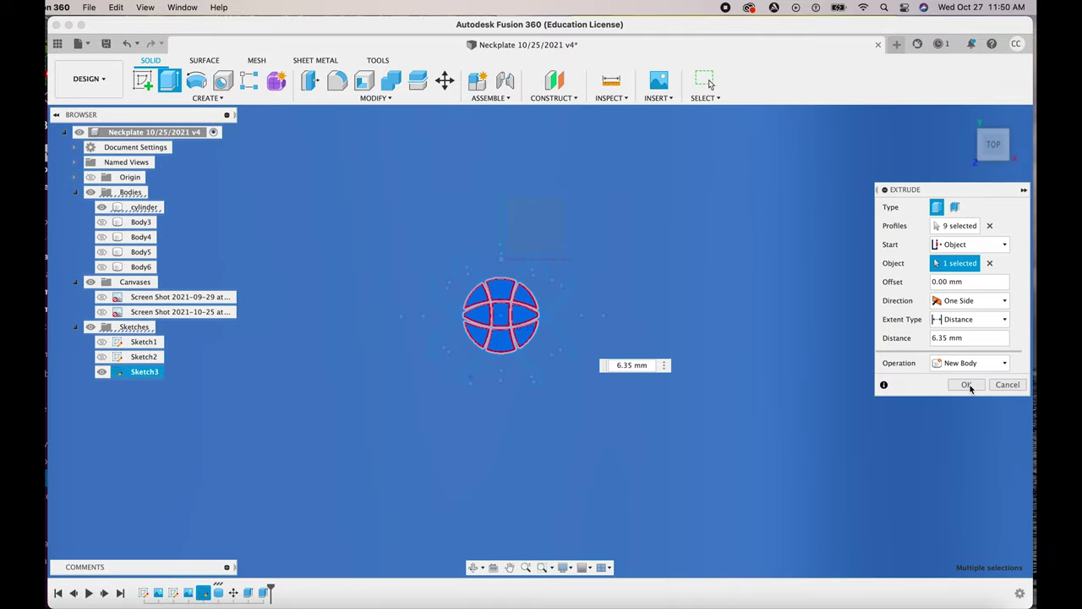
click(967, 385)
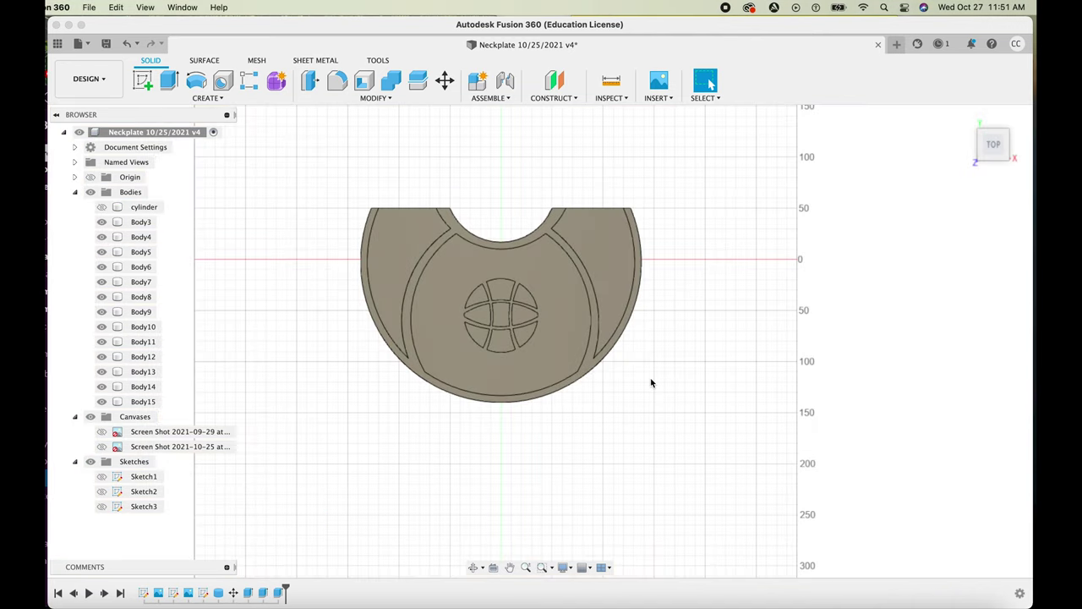
right_drag(644, 379, 647, 314)
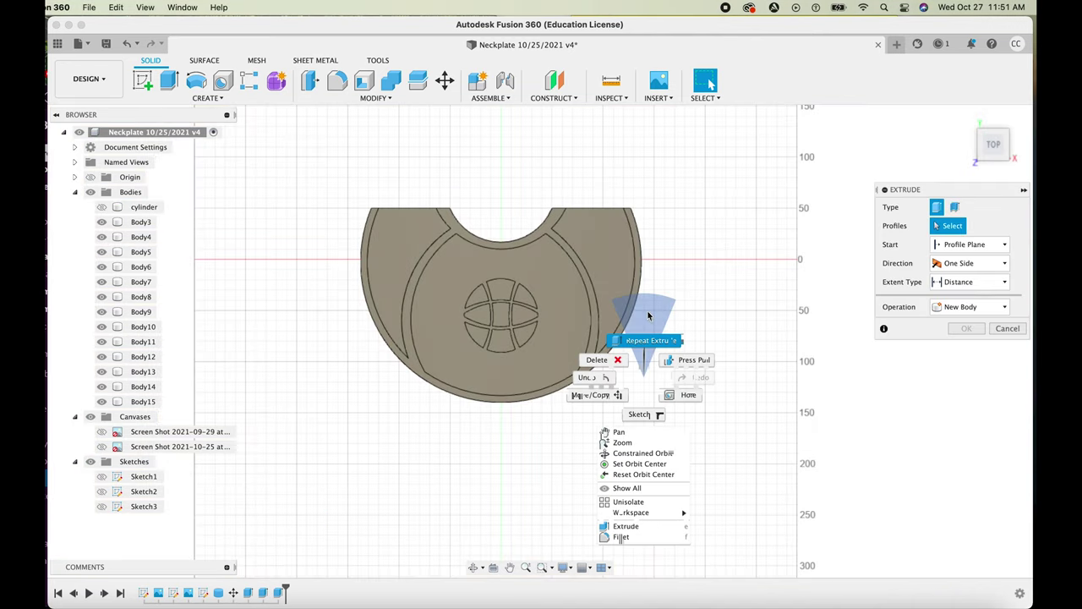
key(Escape)
mouse_move(996, 144)
mouse_down()
mouse_move(985, 155)
mouse_move(993, 153)
mouse_up()
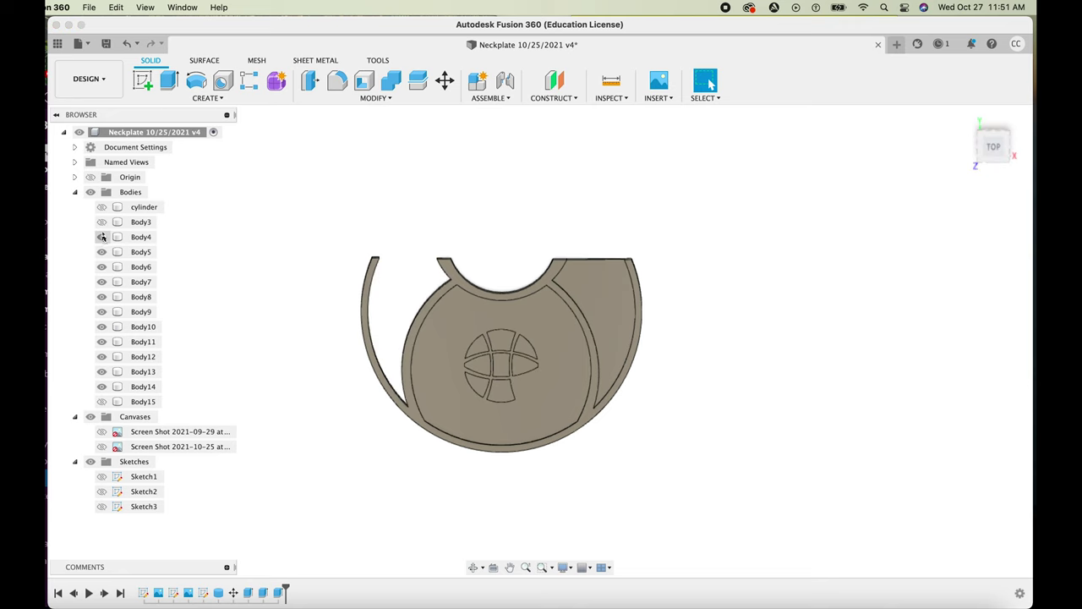
Hide Body4, Body6 and the whole Bodies folder, and show Sketch3.
click(102, 237)
click(102, 266)
click(90, 192)
click(102, 506)
Select all emblem line profiles in Sketch3: the eight curved claws, the ring and the crossing bands, including their small intersection pieces.
scroll(521, 203, up, 3)
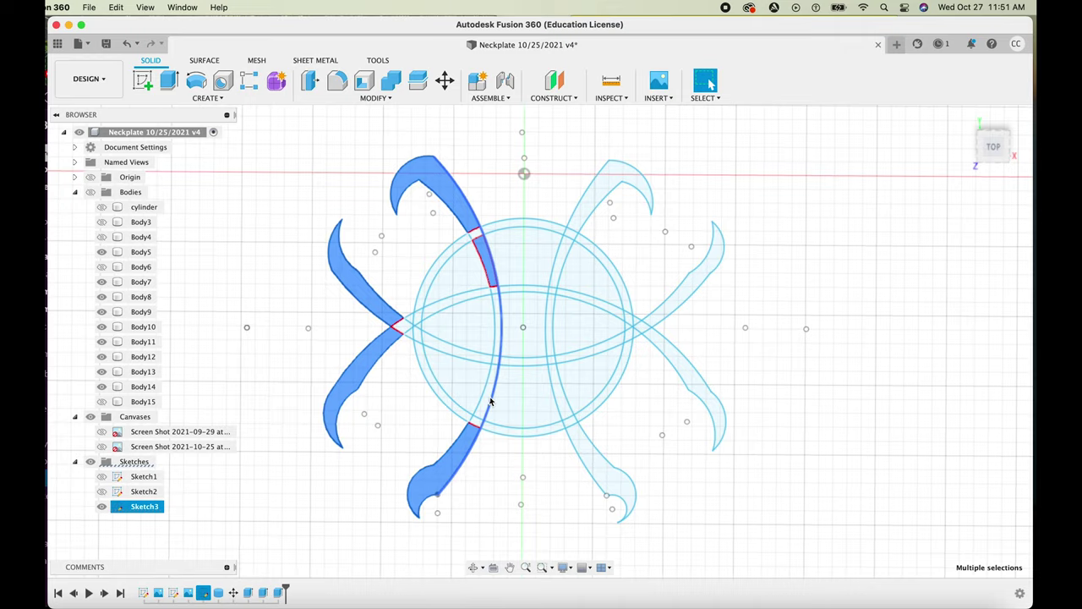
scroll(490, 403, up, 5)
scroll(302, 341, up, 8)
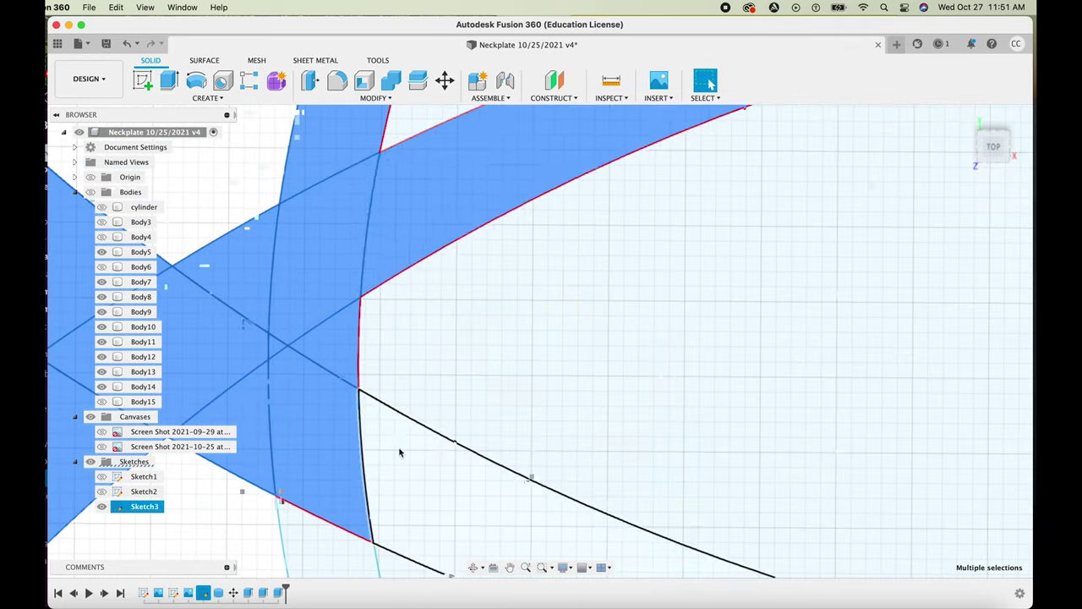
scroll(288, 330, down, 8)
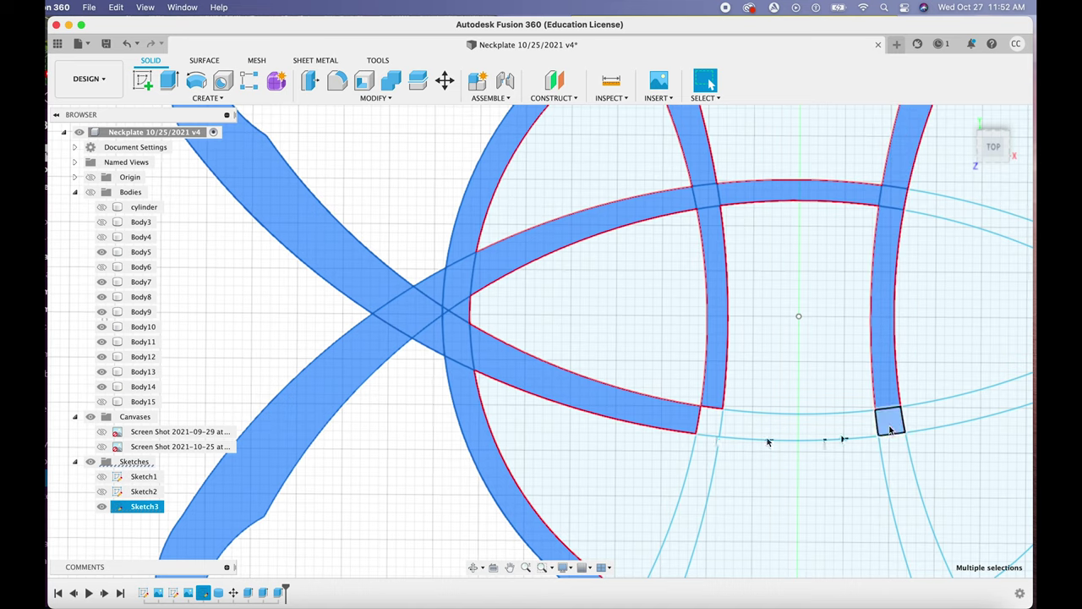
scroll(786, 300, down, 4)
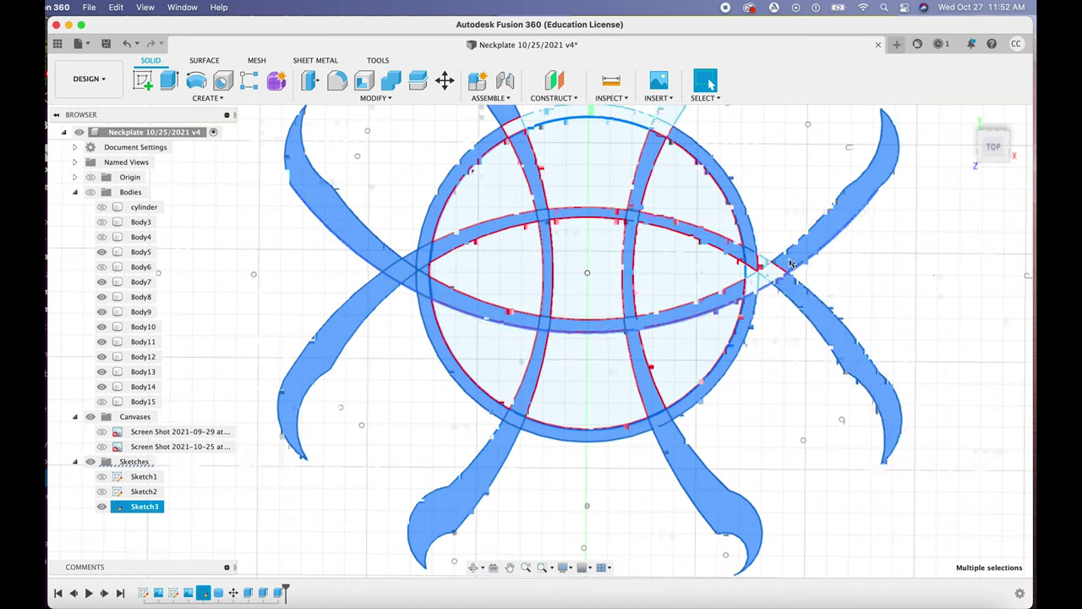
scroll(776, 256, up, 8)
scroll(815, 393, up, 3)
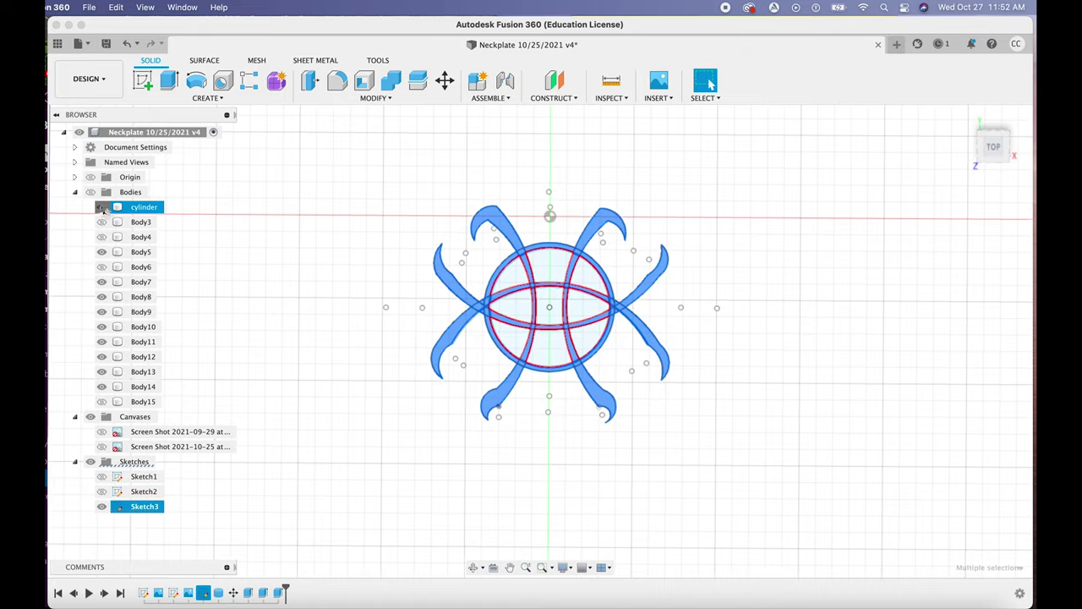
Show the Bodies folder again with the cylinder, Body3, Body4 and Body6 visible.
click(92, 193)
shift+middle_drag(555, 223, 823, 278)
click(102, 267)
click(101, 236)
click(101, 222)
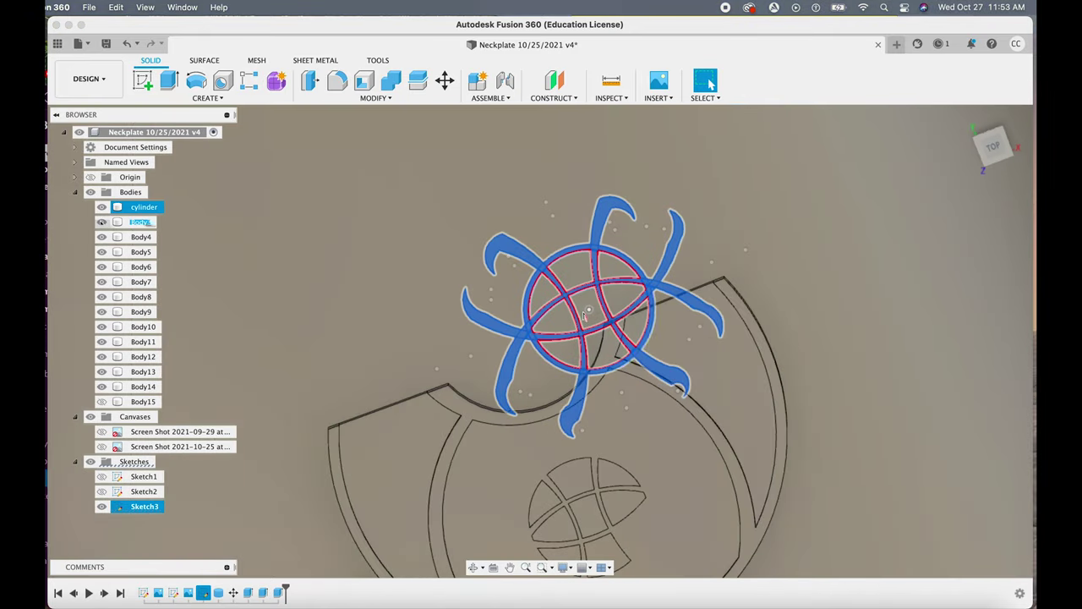
Extrude the selected emblem profiles 9 mm from the cylinder's curved face as a new body.
key(e)
click(970, 244)
click(964, 281)
click(794, 243)
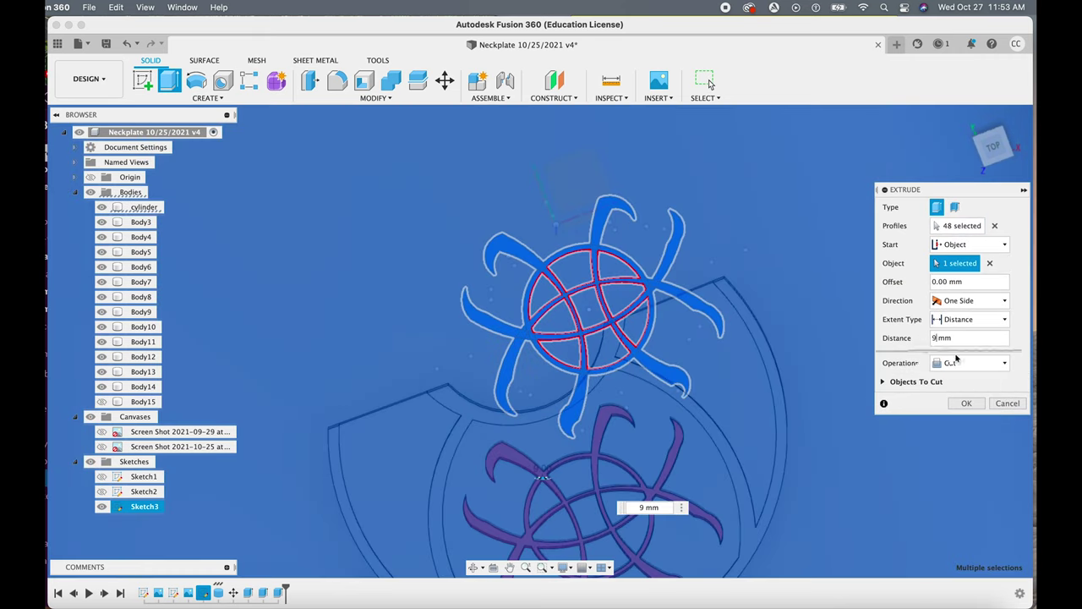
click(962, 418)
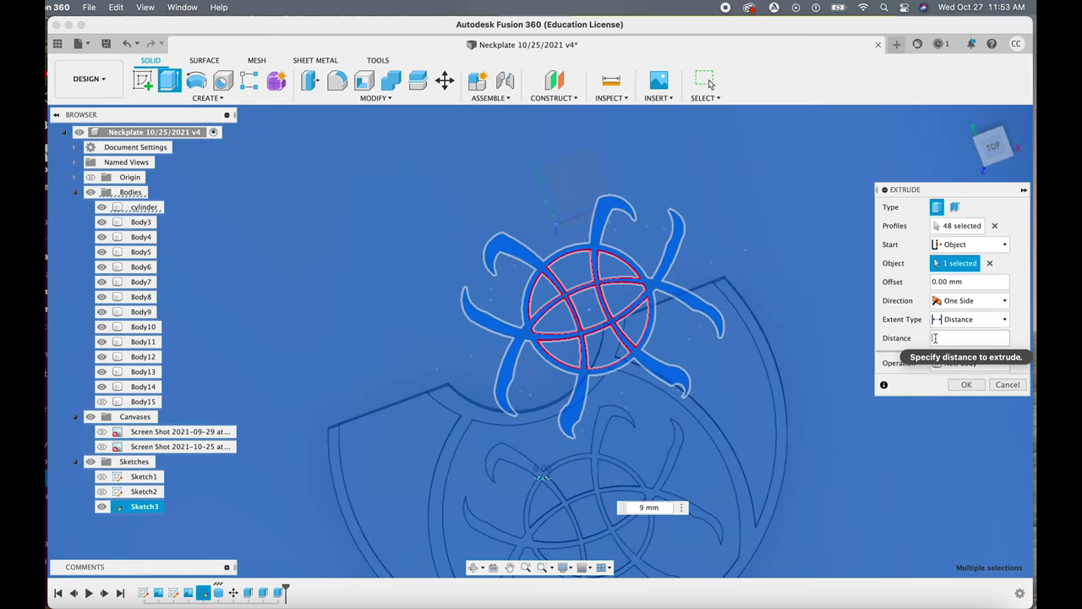
click(976, 386)
Hide the cylinder body and examine the neckplate with its raised frame and emblem.
mouse_move(1003, 164)
mouse_down()
mouse_move(981, 135)
mouse_move(990, 158)
mouse_move(980, 169)
mouse_move(979, 147)
mouse_up()
click(102, 208)
shift+middle_drag(553, 339, 553, 355)
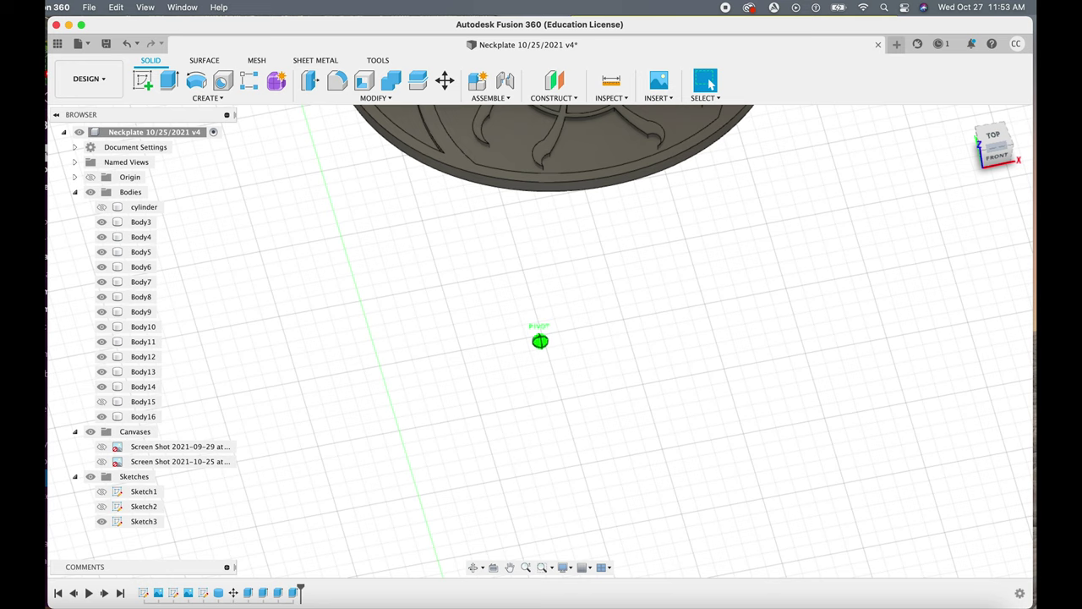
scroll(681, 219, up, 5)
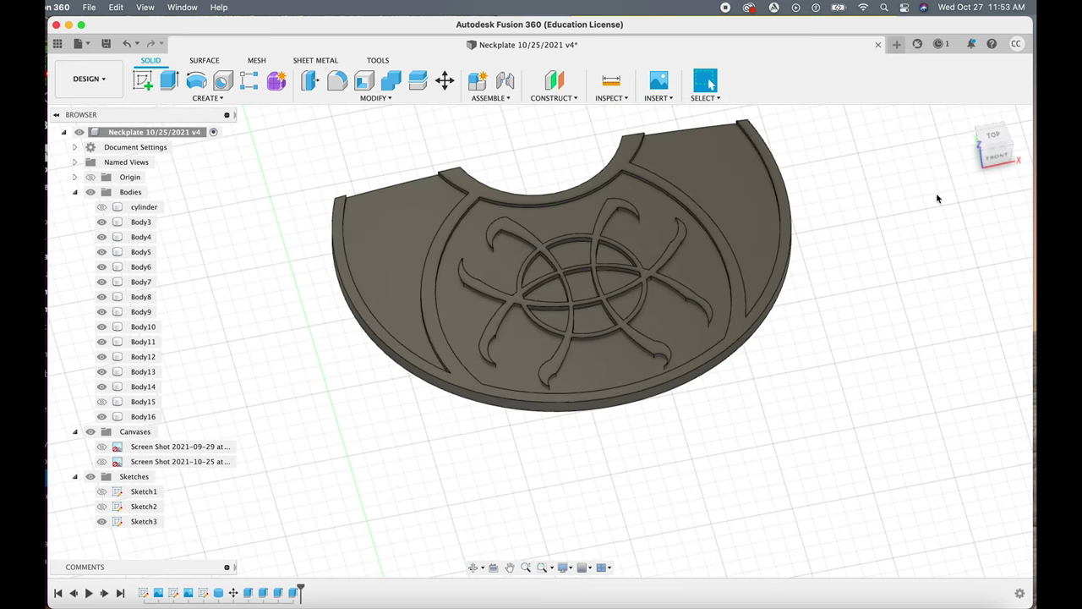
drag(995, 148, 1023, 133)
shift+middle_drag(1023, 133, 1000, 157)
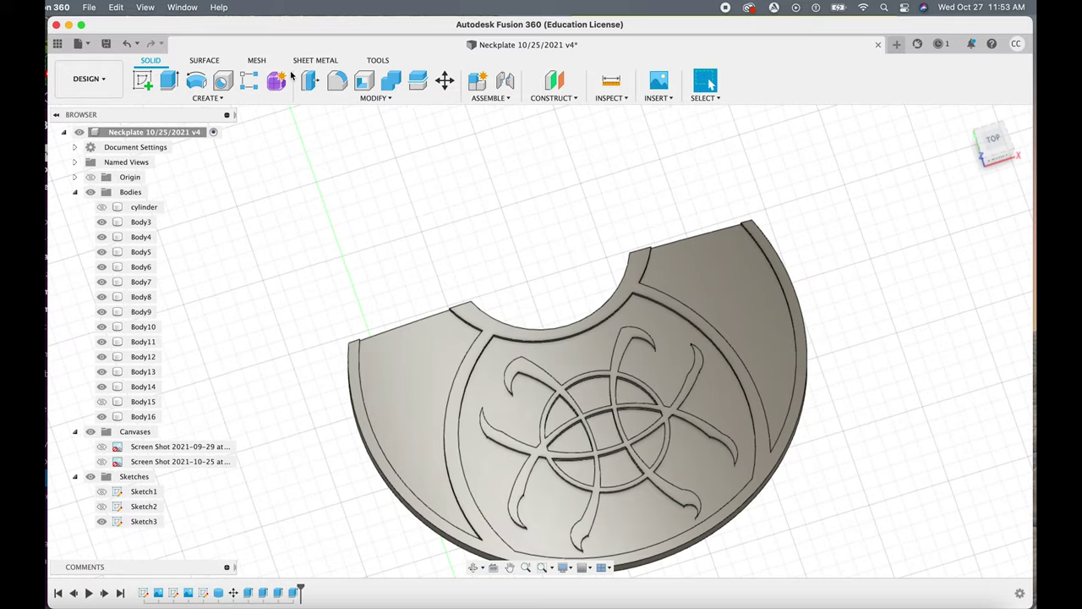
Save the design as a new version with the description "User Saved".
click(89, 8)
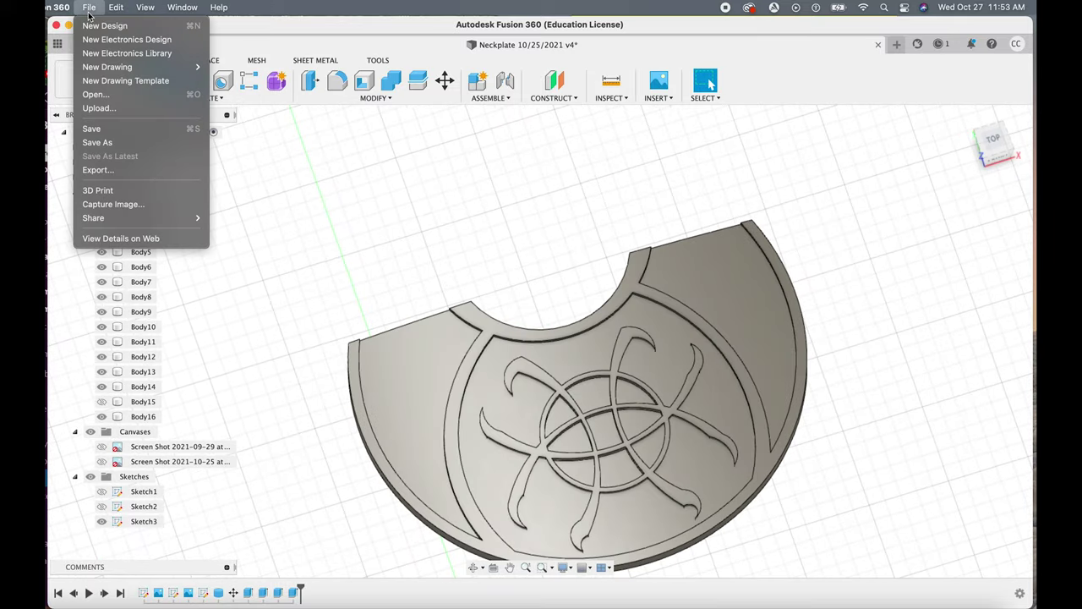
click(91, 129)
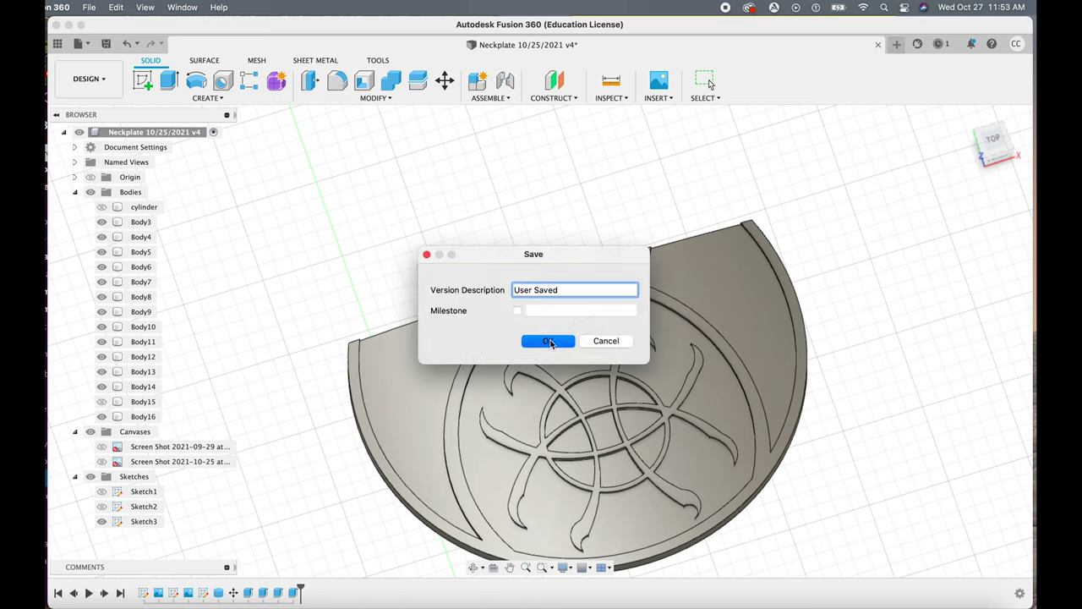
click(548, 342)
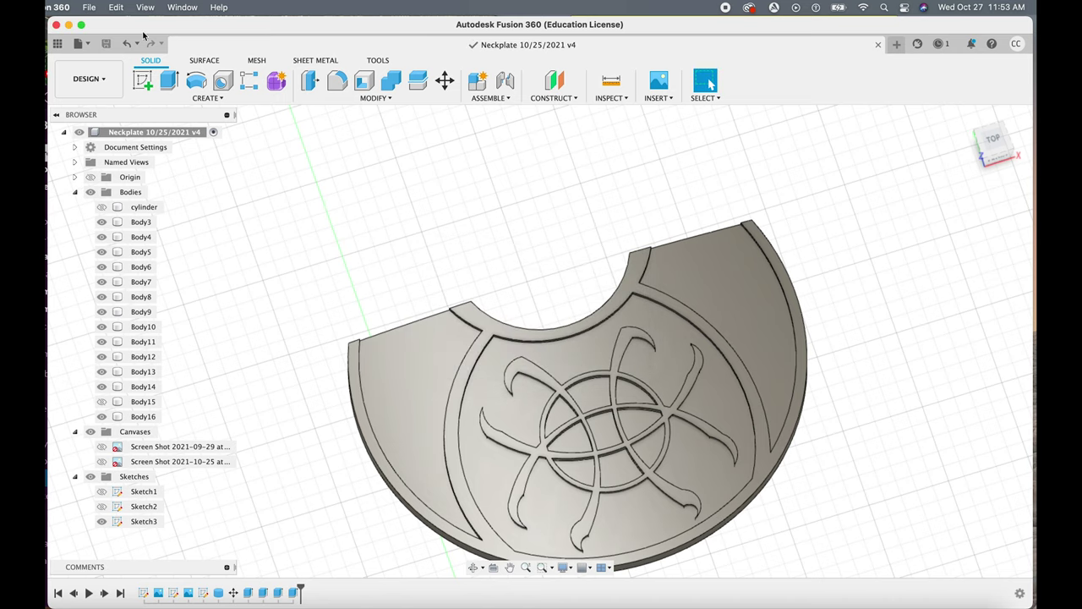
Open the export settings for the neckplate design.
click(93, 8)
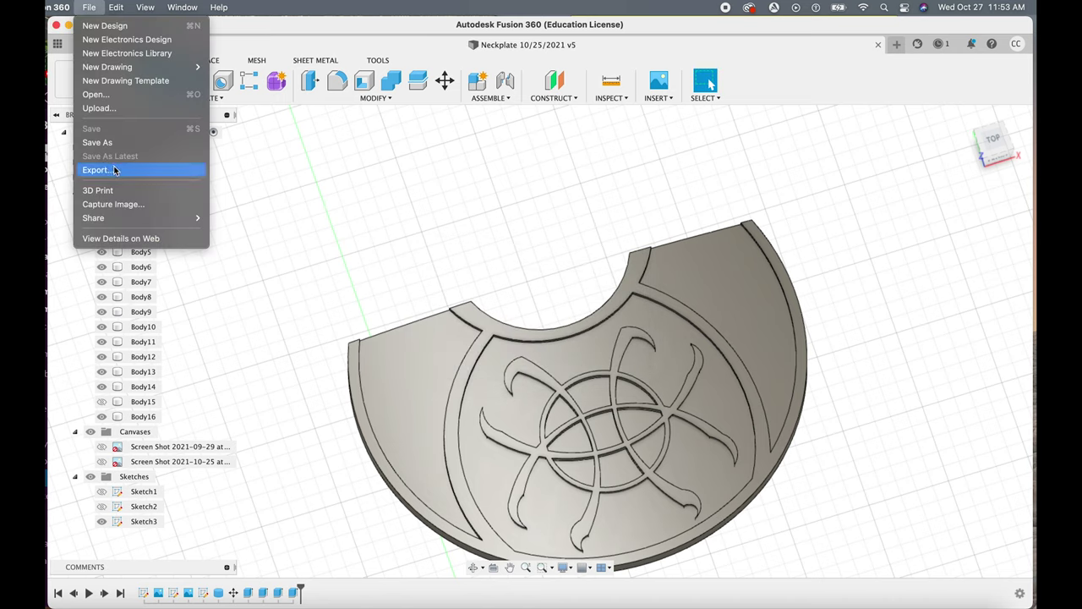
click(97, 170)
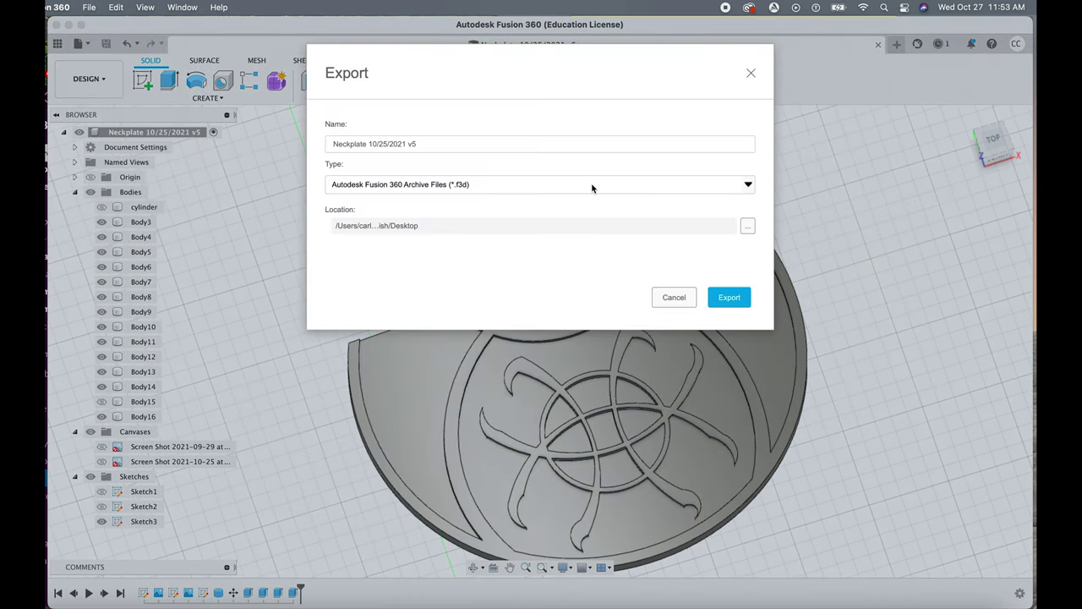